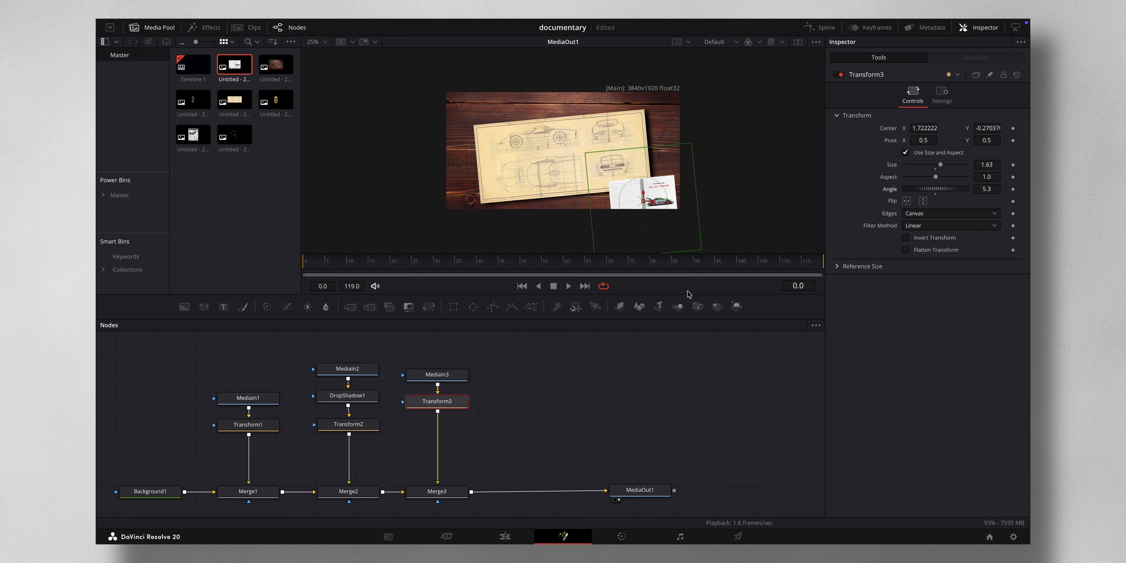
- Paste a copy of the DropShadow1 node between MediaIn3 and Transform3 to give the notebook a shadow
{"action": "left_click", "coordinate": [641, 366]}
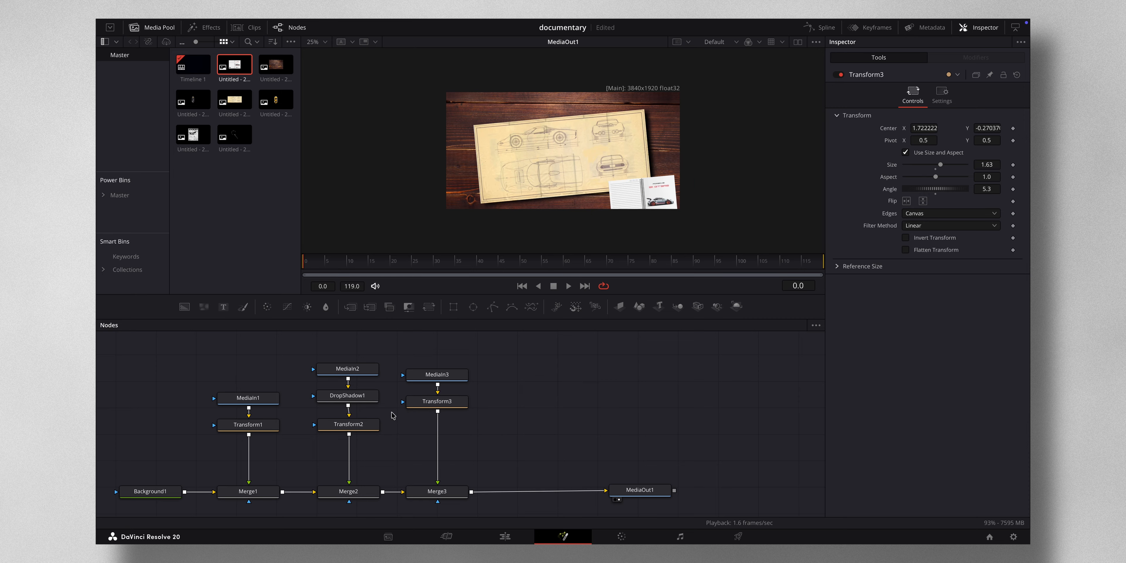
{"action": "left_click", "coordinate": [359, 399]}
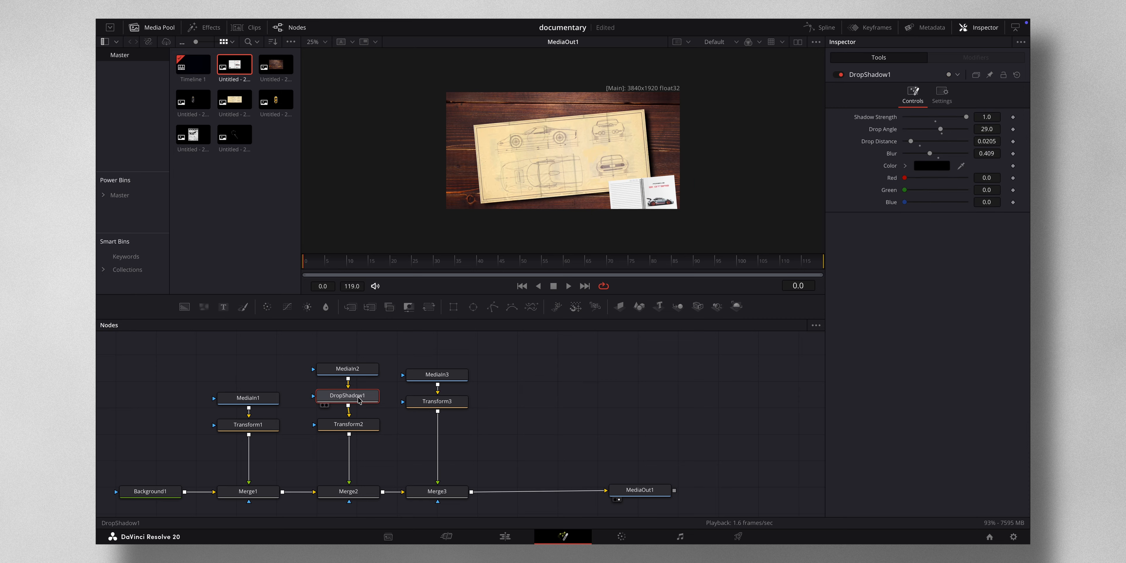
{"action": "left_click_drag", "start_coordinate": [423, 402], "coordinate": [423, 434]}
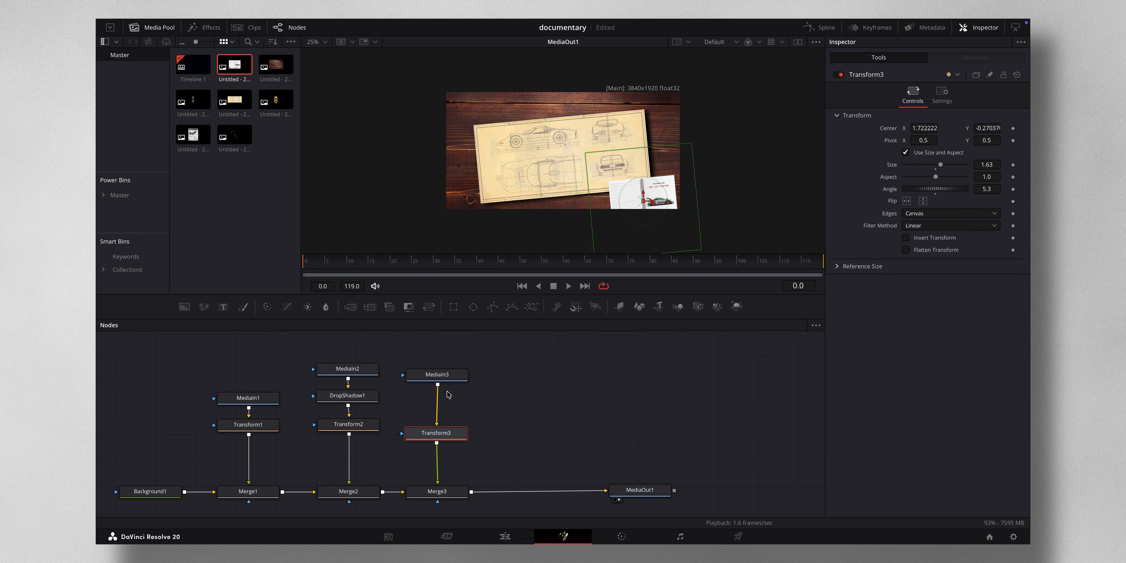
{"action": "left_click", "coordinate": [449, 378]}
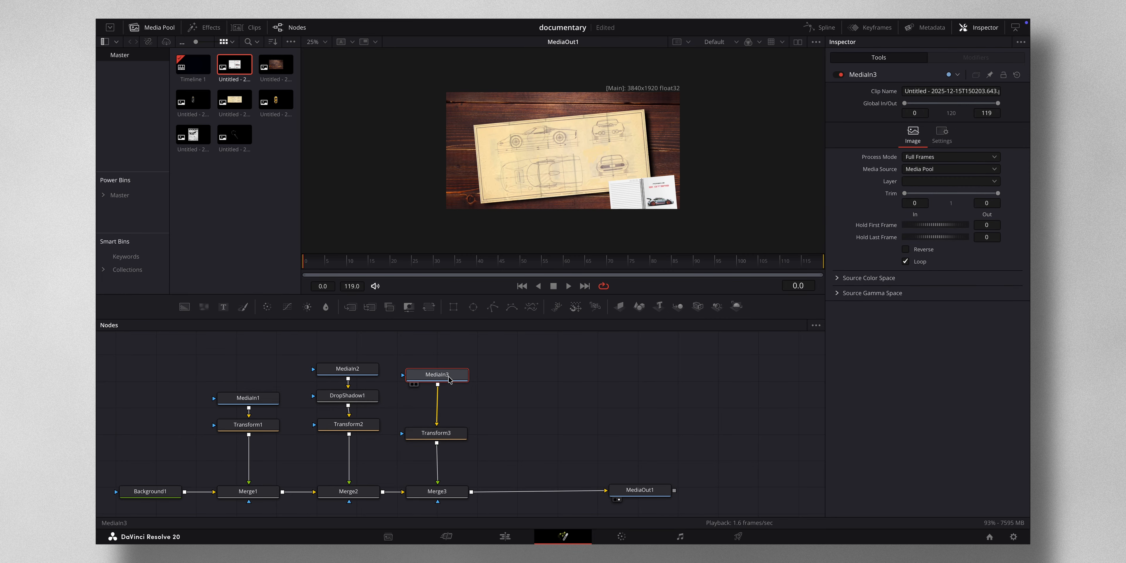
{"action": "key", "text": "ctrl+v"}
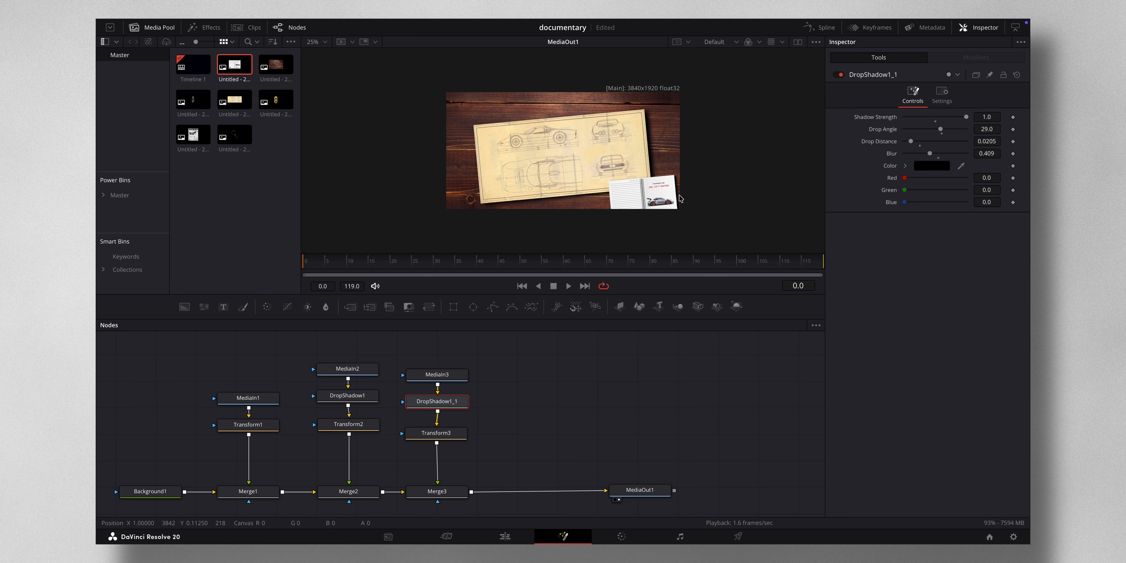
- Move the output node aside, add a Text node merged after Merge3, and enter the title "Driving Journal"
{"action": "left_click_drag", "start_coordinate": [641, 491], "coordinate": [781, 488]}
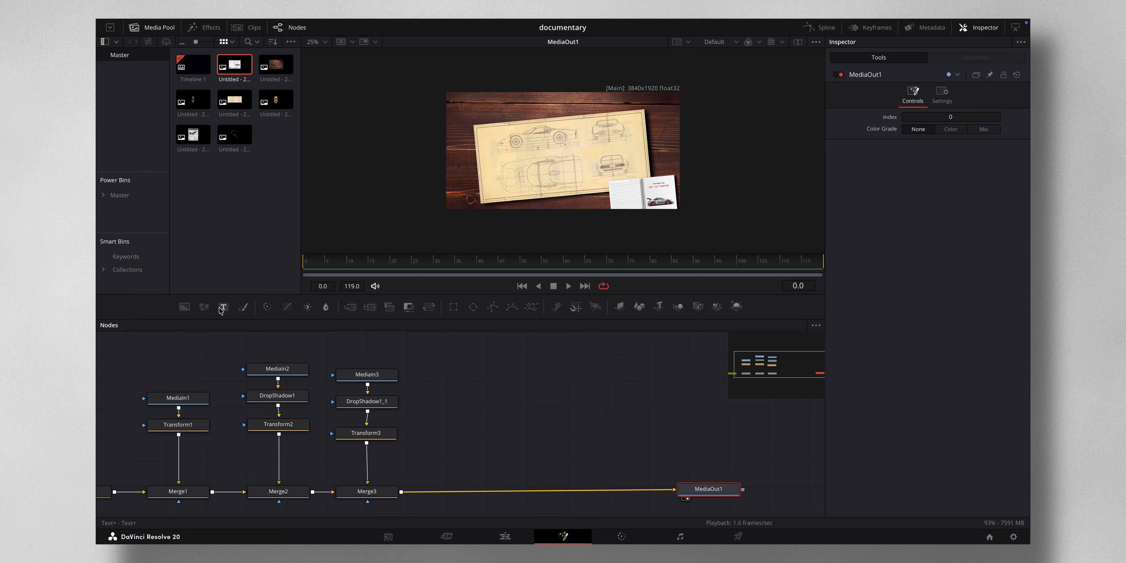
{"action": "left_click_drag", "start_coordinate": [223, 307], "coordinate": [401, 493]}
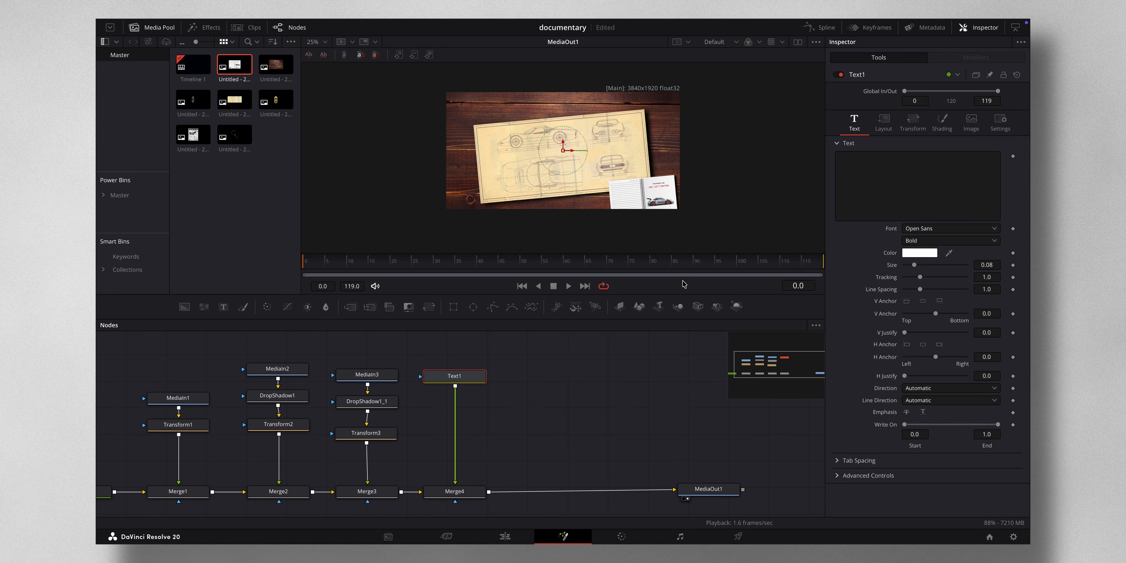
{"action": "left_click", "coordinate": [863, 158]}
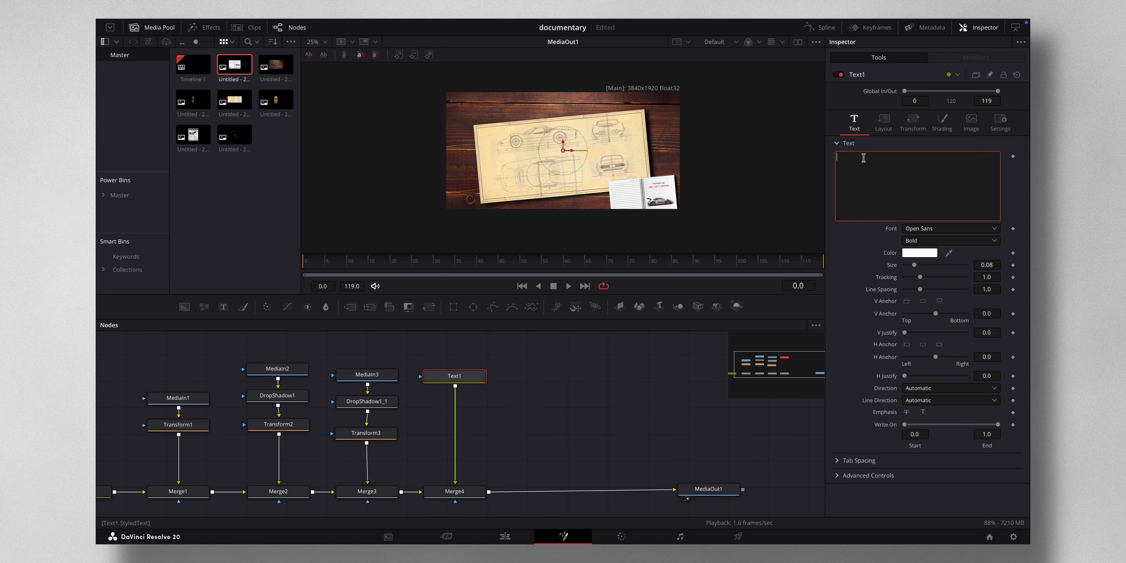
{"action": "type", "text": "Driving Journal"}
- Set the title's font to Savoye LET and darken its colour to a grey
{"action": "left_click", "coordinate": [971, 230]}
{"action": "scroll", "coordinate": [960, 265], "scroll_direction": "down", "scroll_amount": 5}
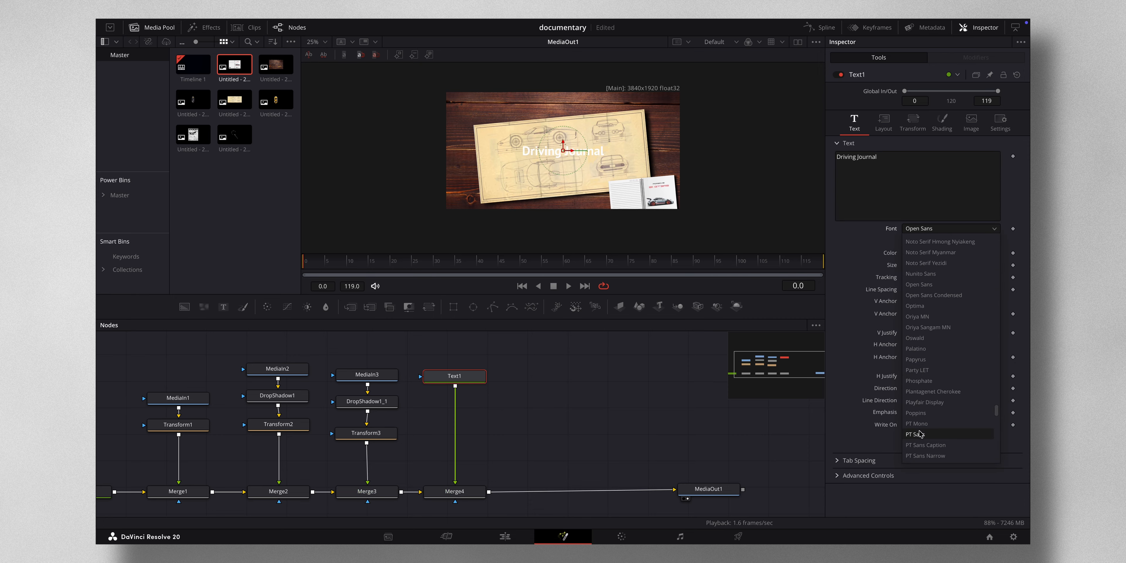
{"action": "scroll", "coordinate": [928, 438], "scroll_direction": "down", "scroll_amount": 4}
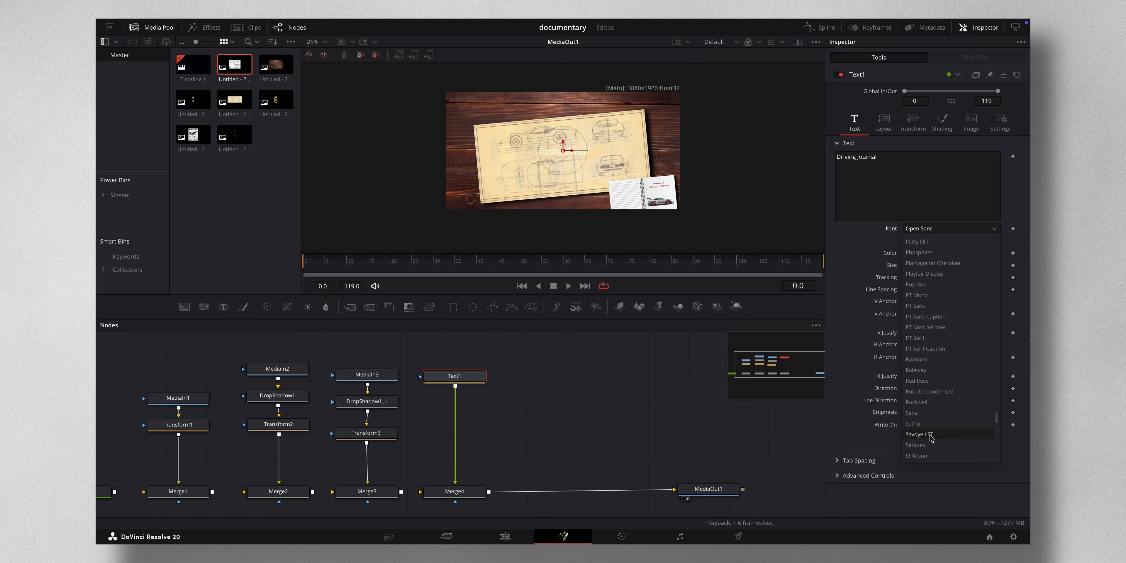
{"action": "left_click", "coordinate": [935, 435]}
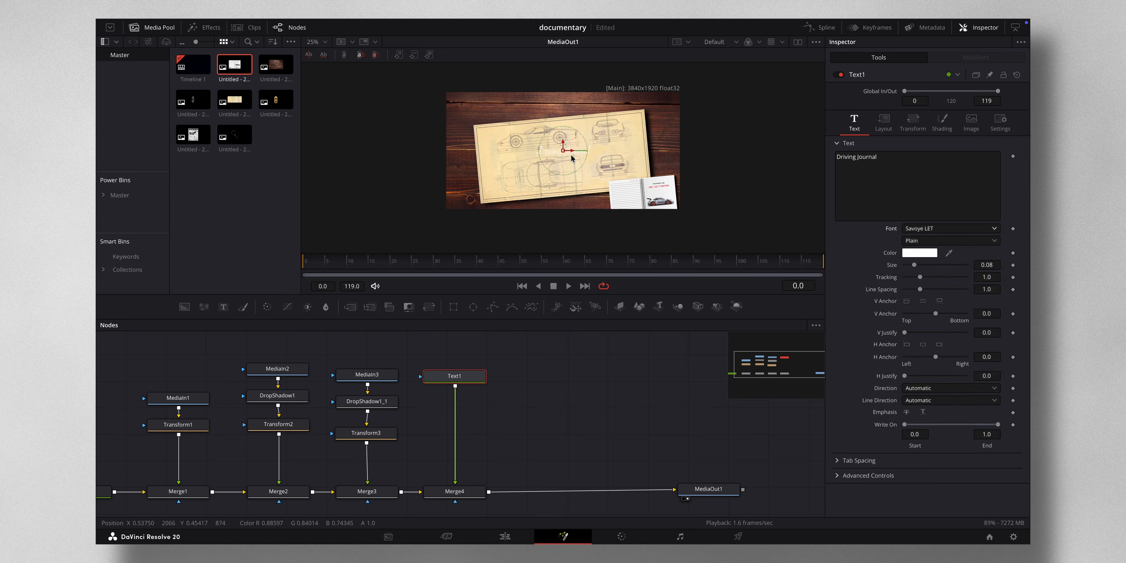
{"action": "left_click", "coordinate": [920, 255]}
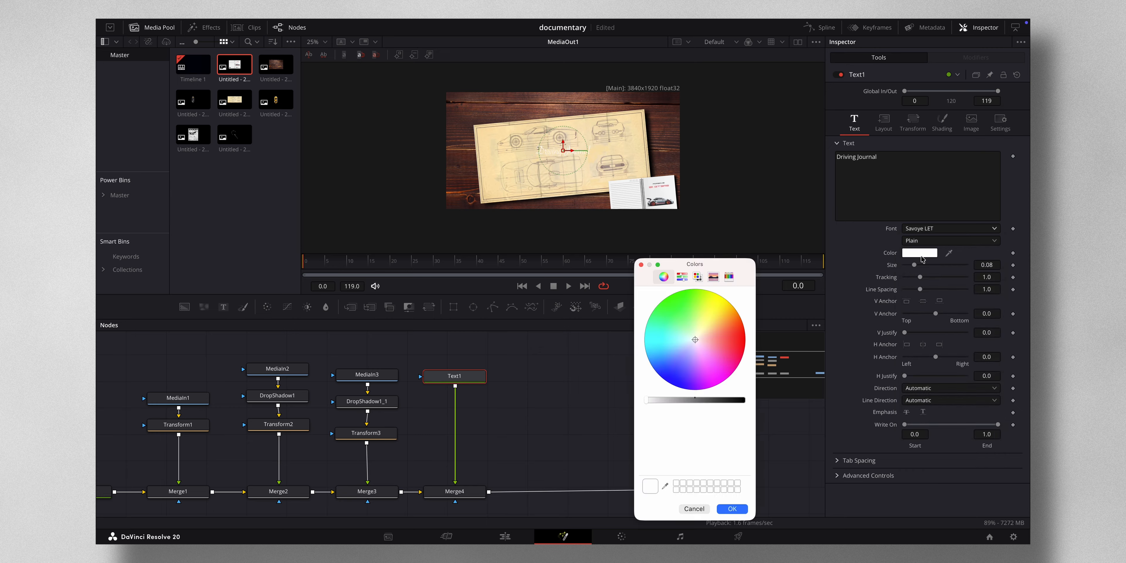
{"action": "left_click_drag", "start_coordinate": [649, 402], "coordinate": [693, 402]}
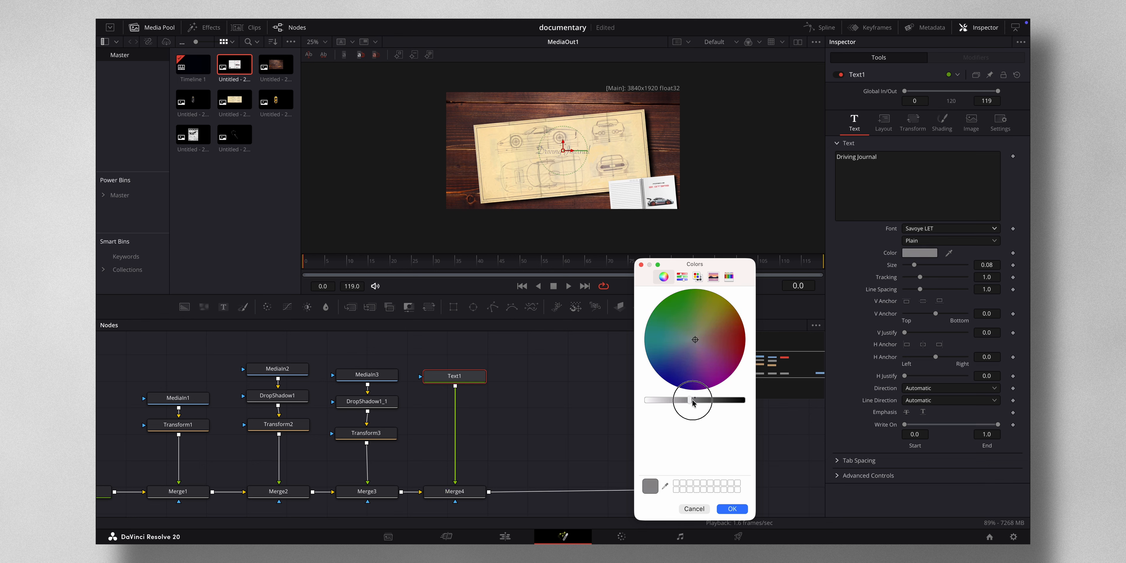
{"action": "left_click", "coordinate": [734, 509]}
- Insert a Transform node after the Text1 node
{"action": "left_click", "coordinate": [468, 375]}
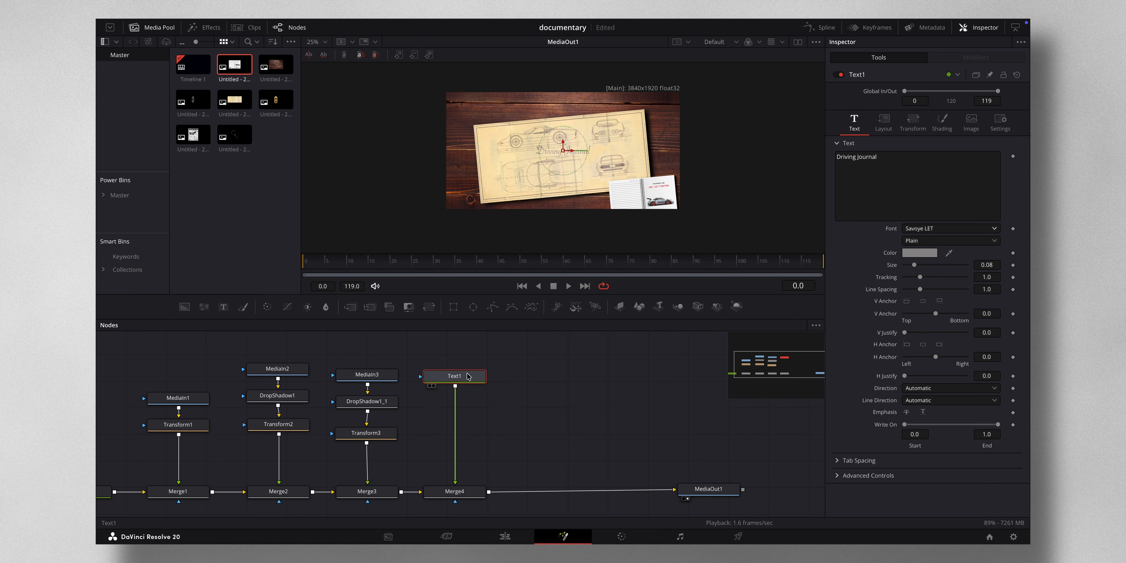
{"action": "key", "text": "shift+space"}
{"action": "type", "text": "tra"}
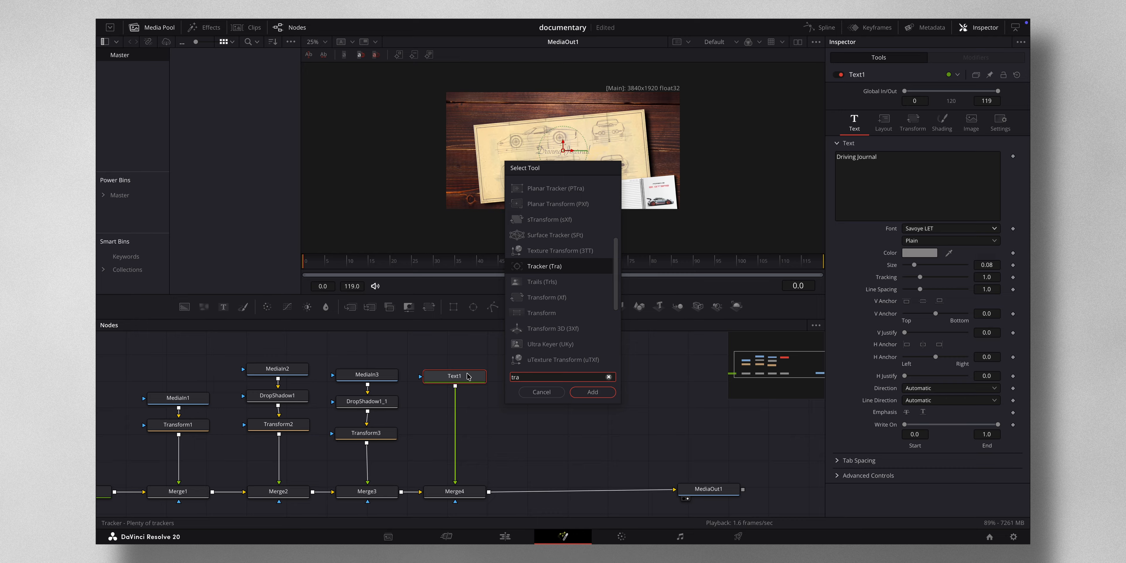
{"action": "left_click", "coordinate": [559, 298]}
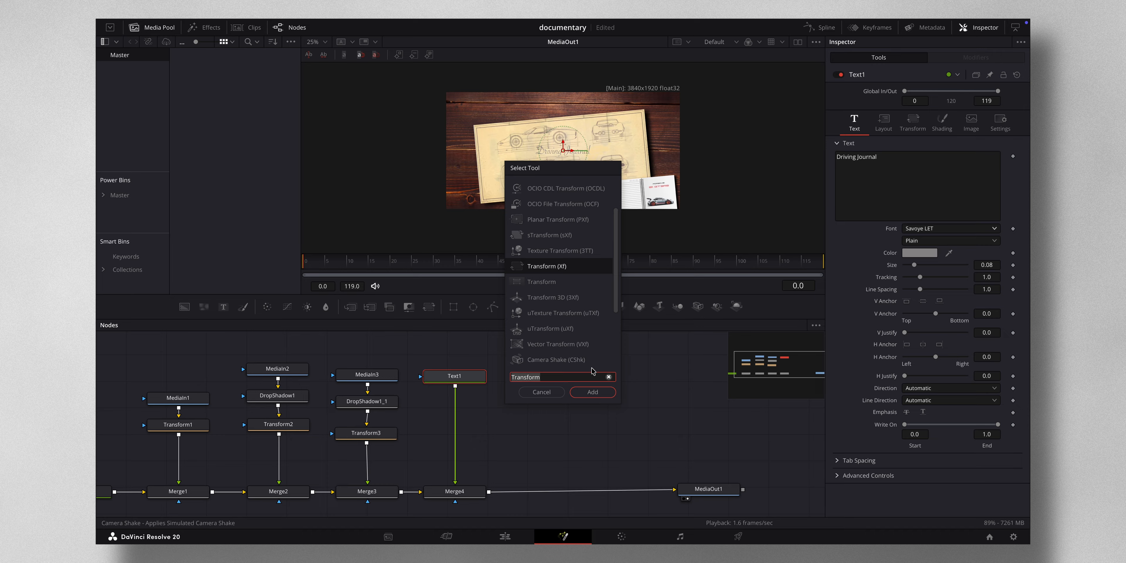
{"action": "left_click", "coordinate": [591, 394]}
- Move the title onto the notebook page and scale it down
{"action": "left_click_drag", "start_coordinate": [563, 152], "coordinate": [624, 188]}
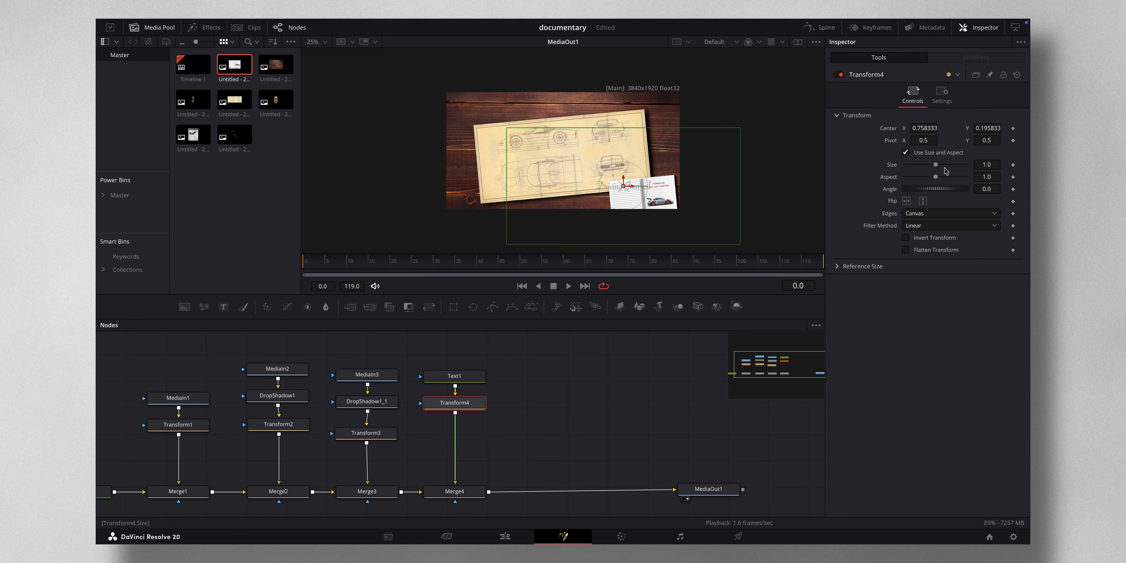
{"action": "left_click_drag", "start_coordinate": [928, 128], "coordinate": [933, 129]}
{"action": "scroll", "coordinate": [637, 199], "scroll_direction": "up", "scroll_amount": 3}
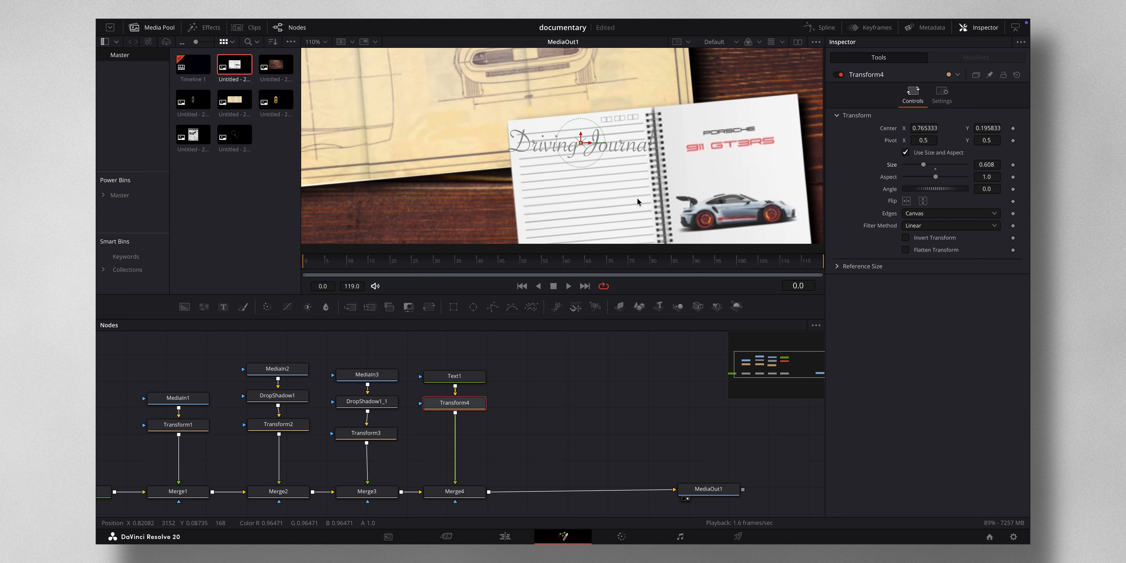
{"action": "scroll", "coordinate": [637, 197], "scroll_direction": "down", "scroll_amount": 1}
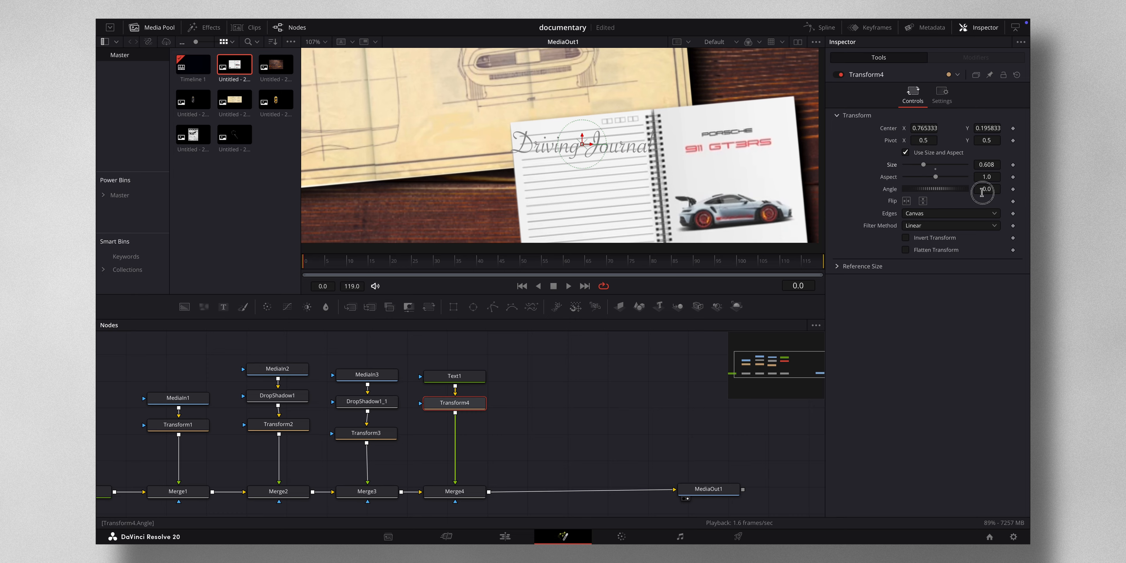
- Rotate the title to an angle of 6.2 and set its size to about 0.47
{"action": "left_click_drag", "start_coordinate": [982, 192], "coordinate": [996, 192]}
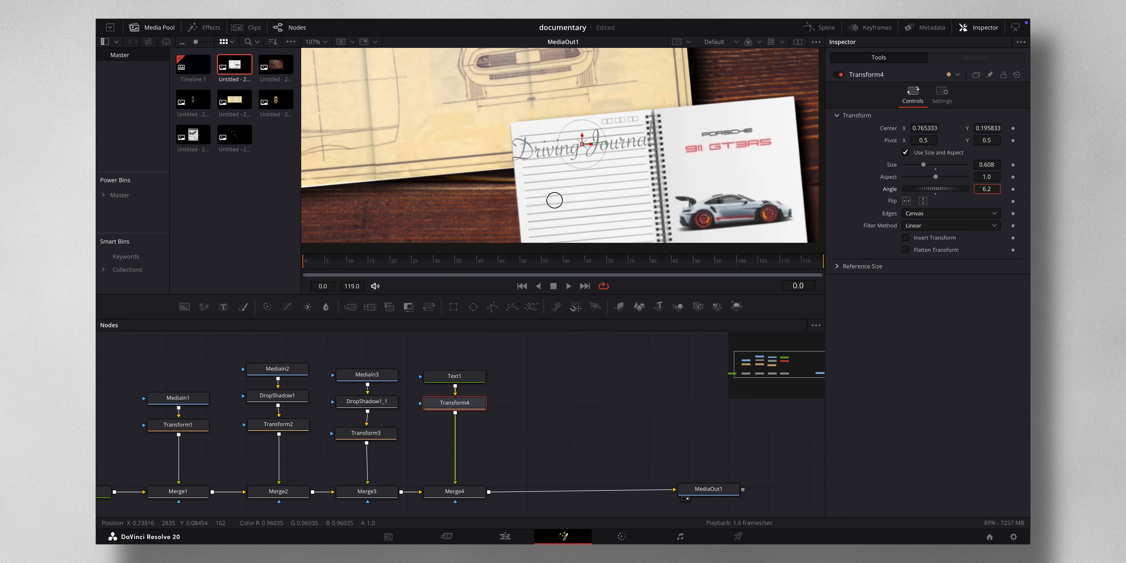
{"action": "left_click", "coordinate": [991, 165]}
{"action": "left_click_drag", "start_coordinate": [991, 164], "coordinate": [938, 168]}
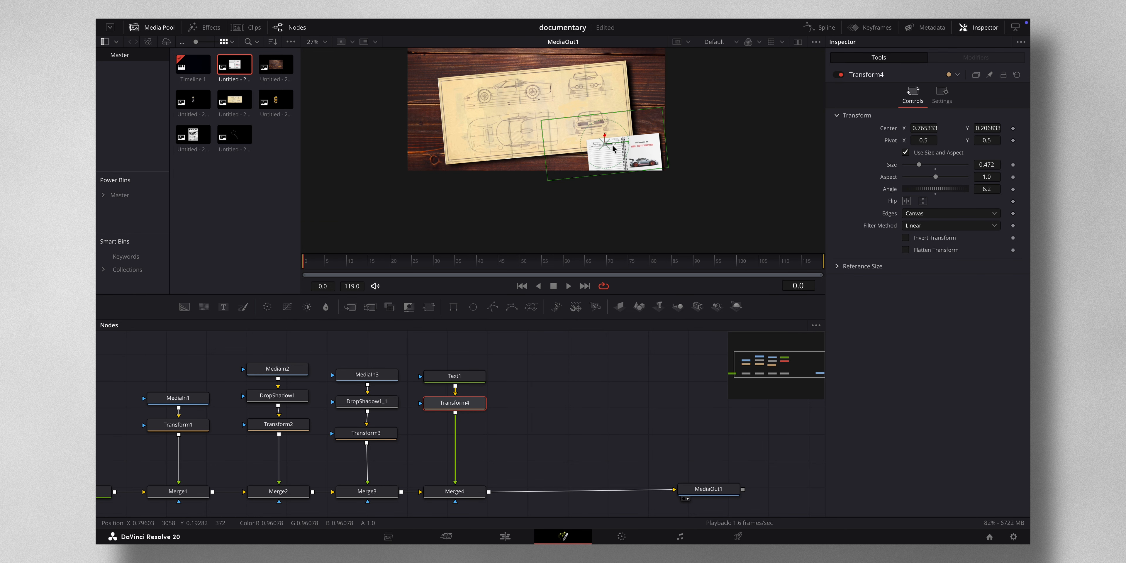
{"action": "scroll", "coordinate": [609, 146], "scroll_direction": "down", "scroll_amount": 2}
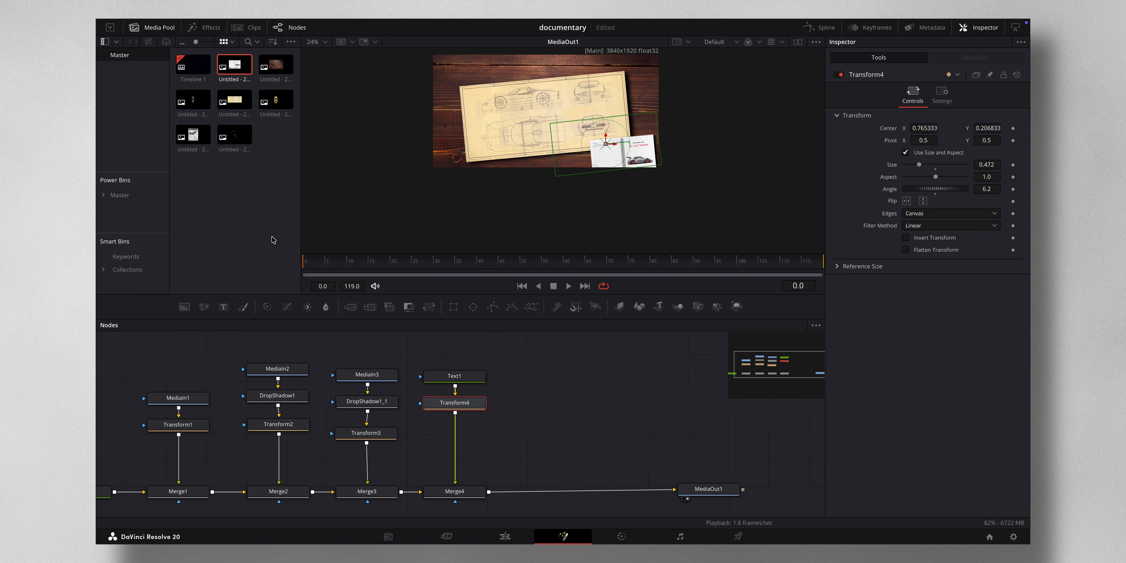
- Add the yellow car clip to the flow after Merge4 and insert a Transform node below its MediaIn
{"action": "left_click_drag", "start_coordinate": [276, 103], "coordinate": [488, 493]}
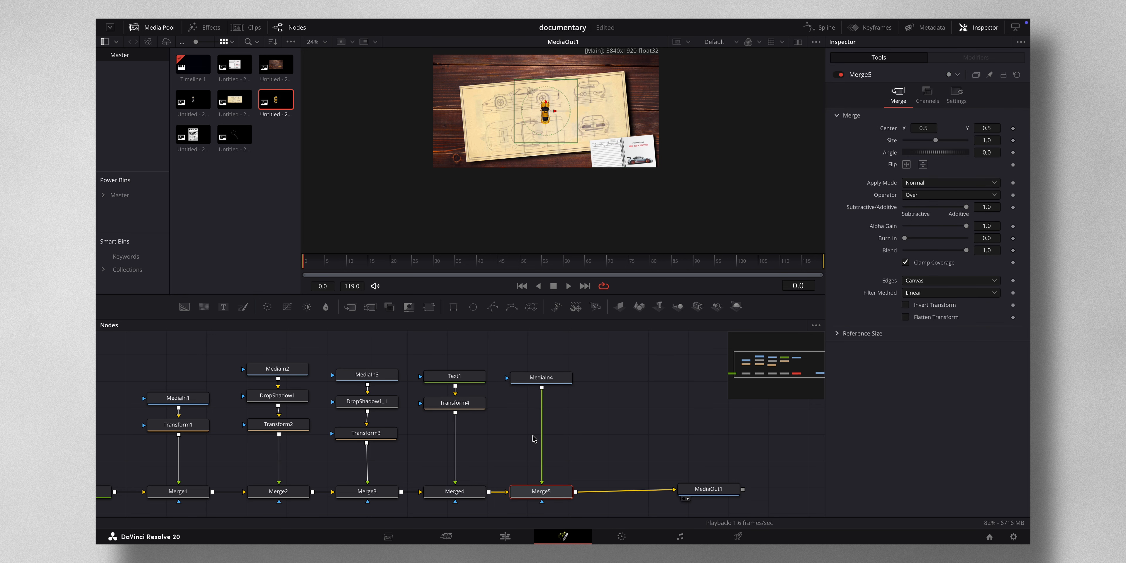
{"action": "left_click", "coordinate": [554, 385]}
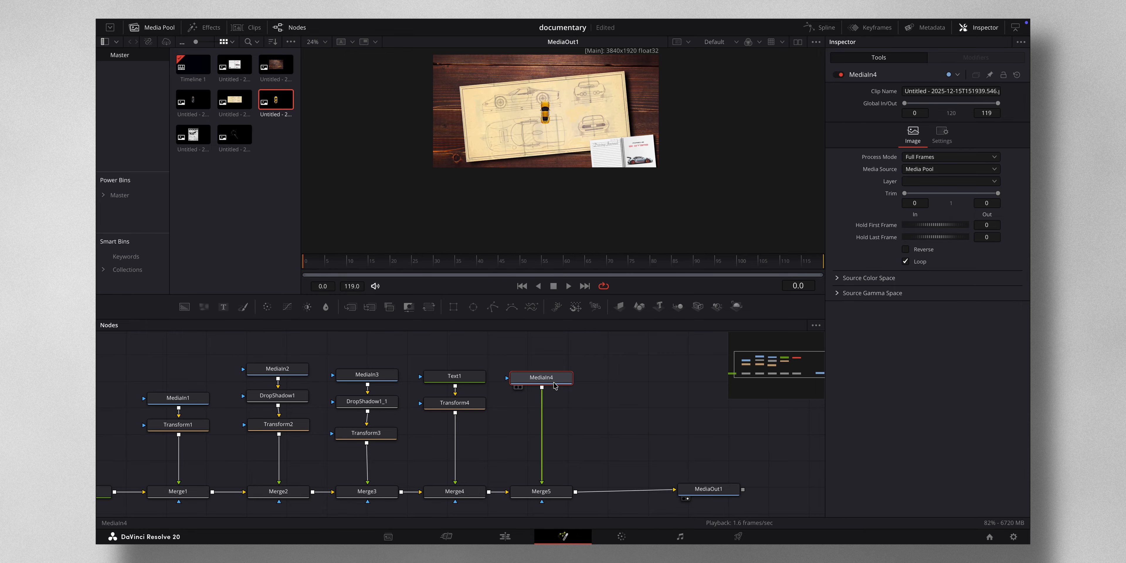
{"action": "key", "text": "shift+space"}
{"action": "type", "text": "tra"}
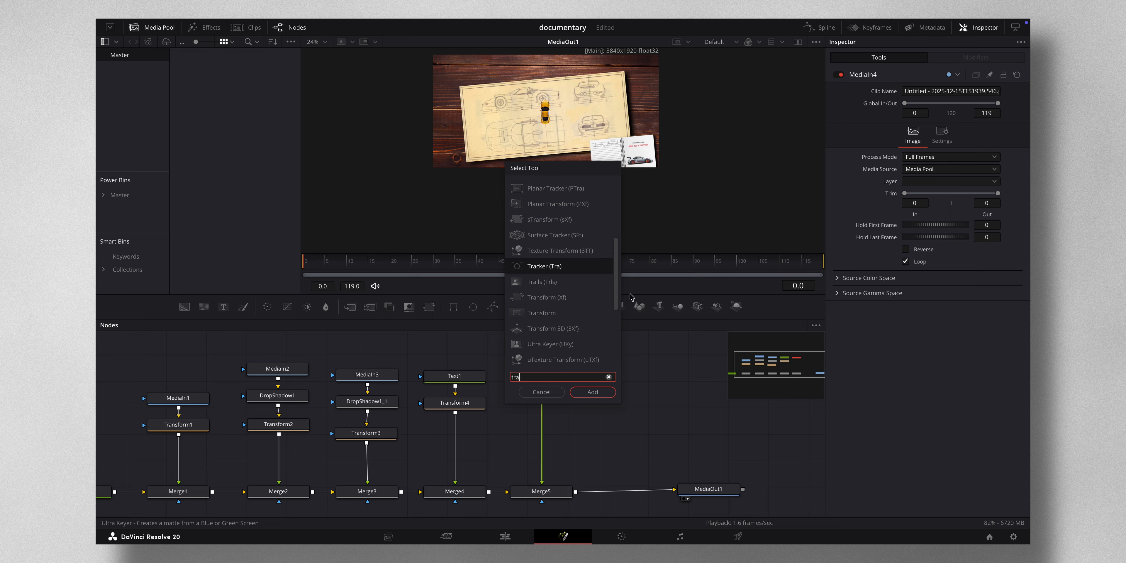
{"action": "type", "text": "nsform"}
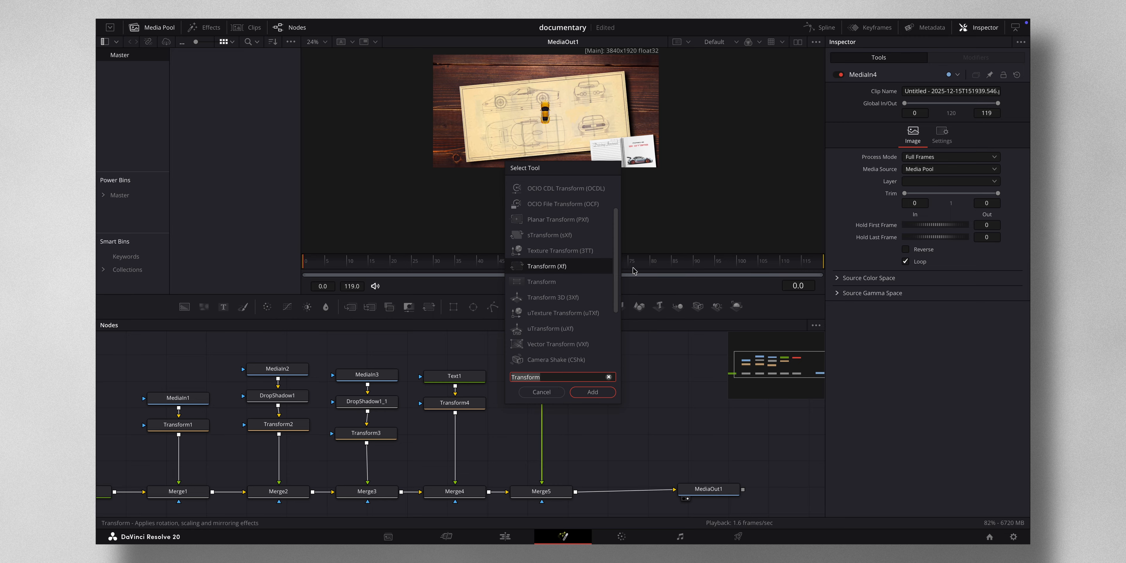
{"action": "left_click", "coordinate": [586, 394]}
- Scale the car up to a size of about 2.27 and move it to the board's left edge
{"action": "left_click_drag", "start_coordinate": [935, 165], "coordinate": [945, 164]}
{"action": "left_click_drag", "start_coordinate": [545, 112], "coordinate": [456, 138]}
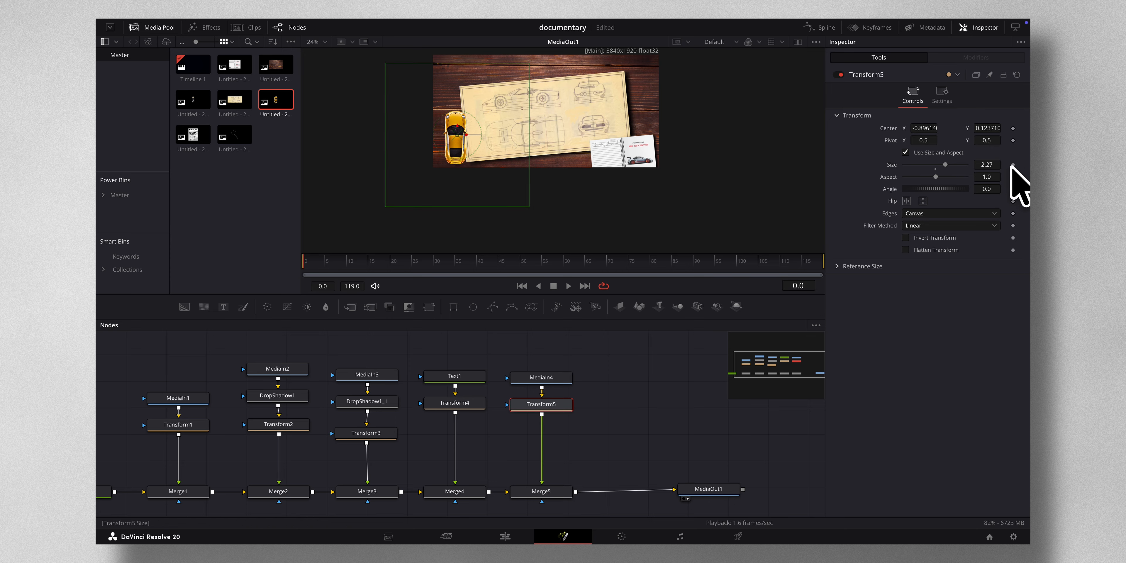
- Rotate the car to an angle of -14.9 and nudge it into place on the left edge
{"action": "left_click", "coordinate": [985, 190]}
{"action": "left_click_drag", "start_coordinate": [986, 190], "coordinate": [912, 191]}
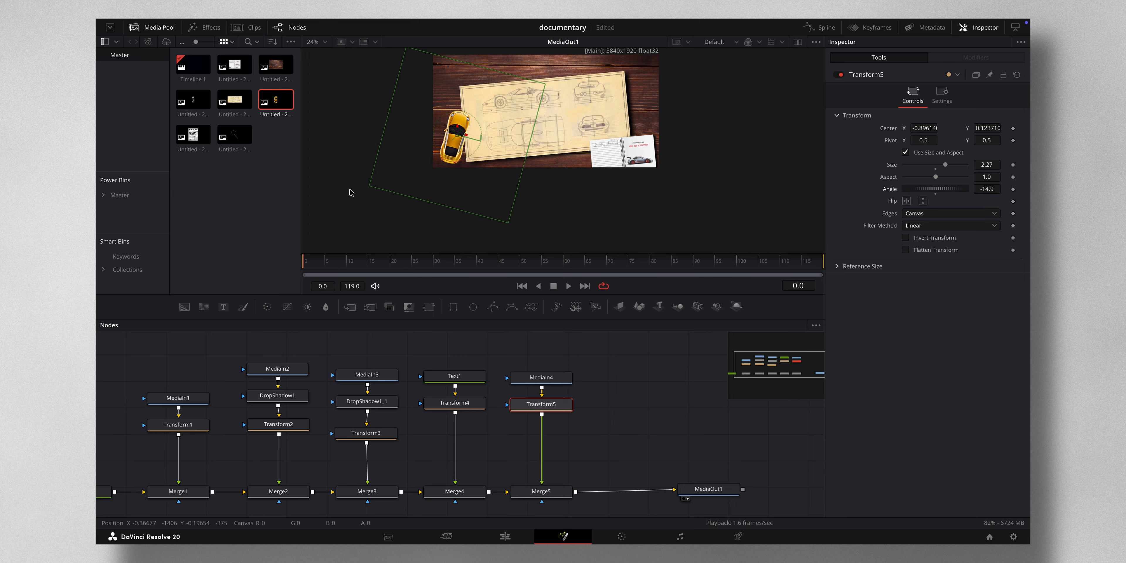
{"action": "left_click_drag", "start_coordinate": [453, 143], "coordinate": [462, 139]}
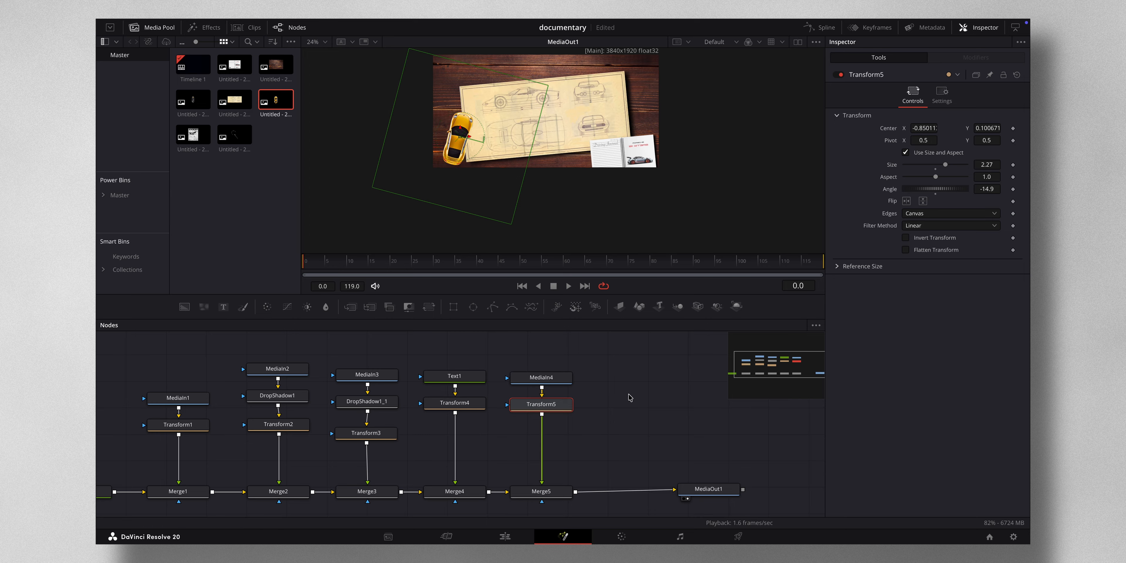
- Paste a copy of the drop shadow between MediaIn4 and Transform5 and increase its drop distance
{"action": "left_click_drag", "start_coordinate": [541, 404], "coordinate": [540, 434]}
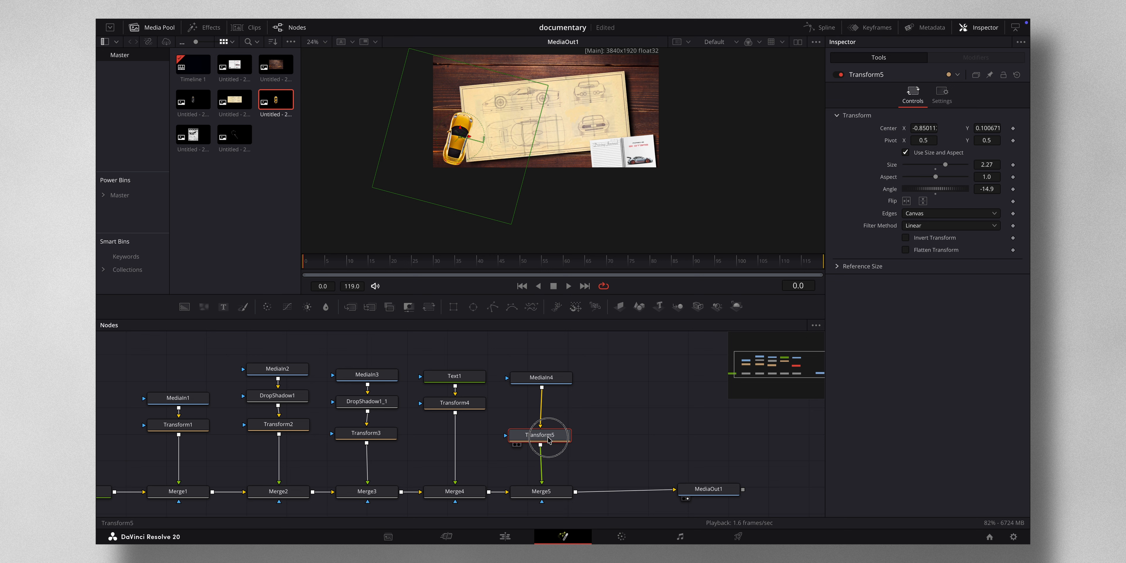
{"action": "left_click", "coordinate": [371, 409]}
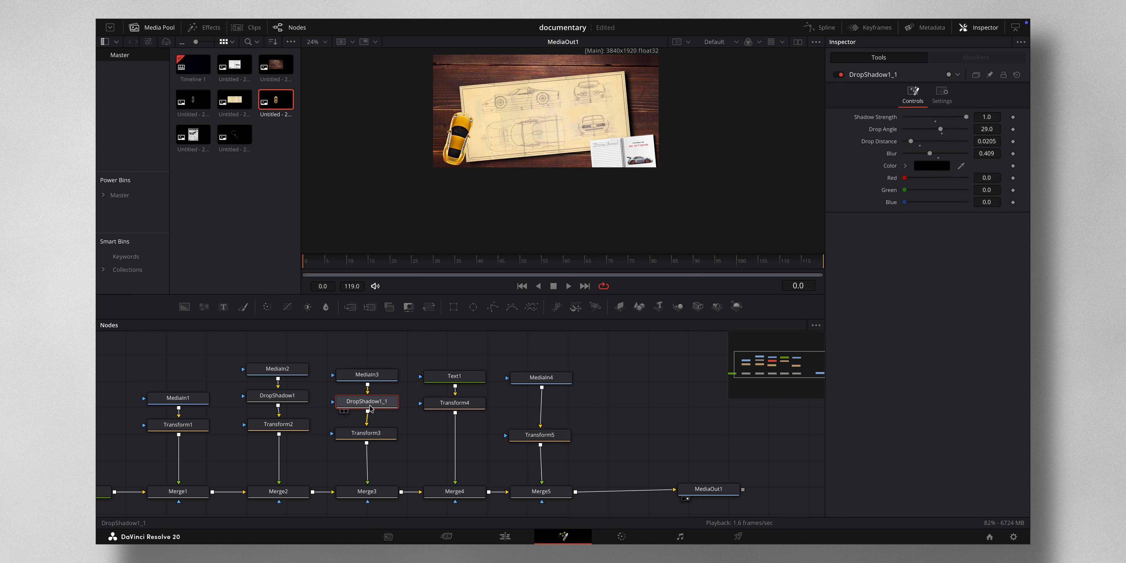
{"action": "left_click", "coordinate": [553, 385]}
{"action": "key", "text": "ctrl+v"}
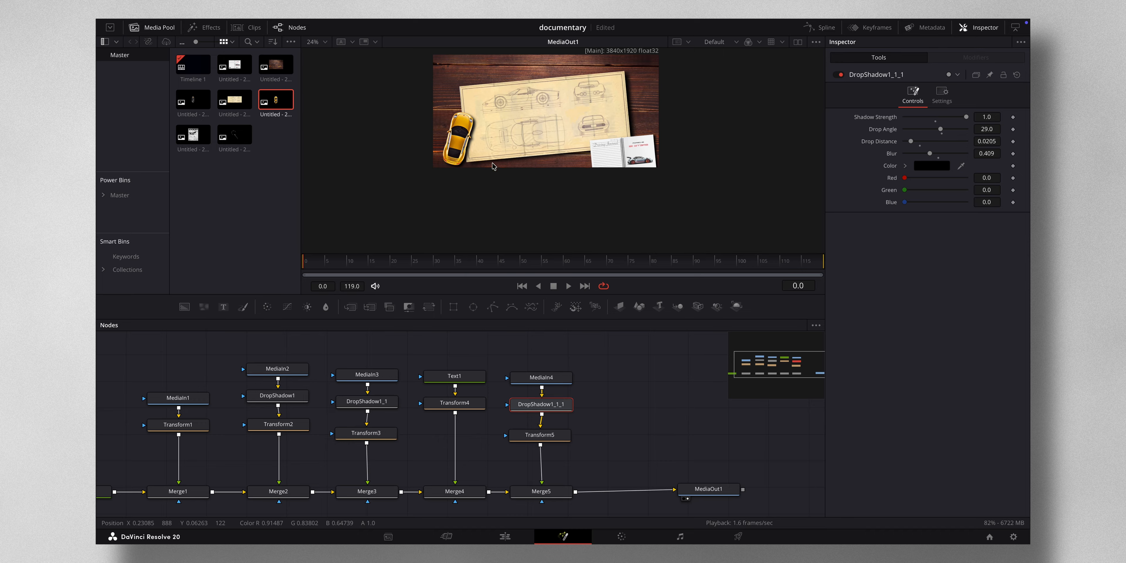
{"action": "left_click_drag", "start_coordinate": [911, 143], "coordinate": [916, 146]}
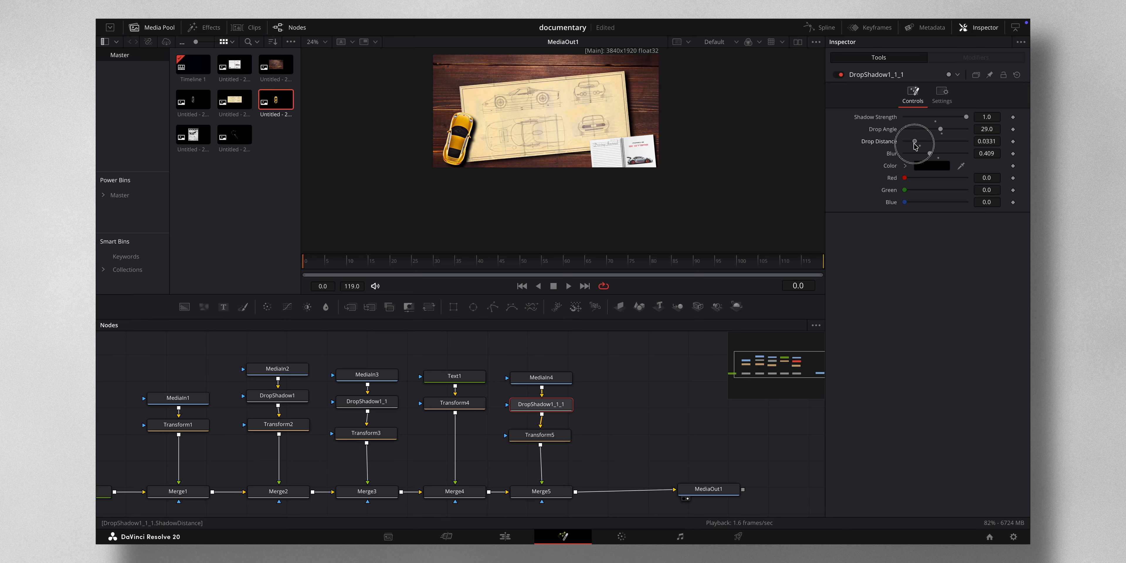
{"action": "left_click_drag", "start_coordinate": [916, 146], "coordinate": [940, 156]}
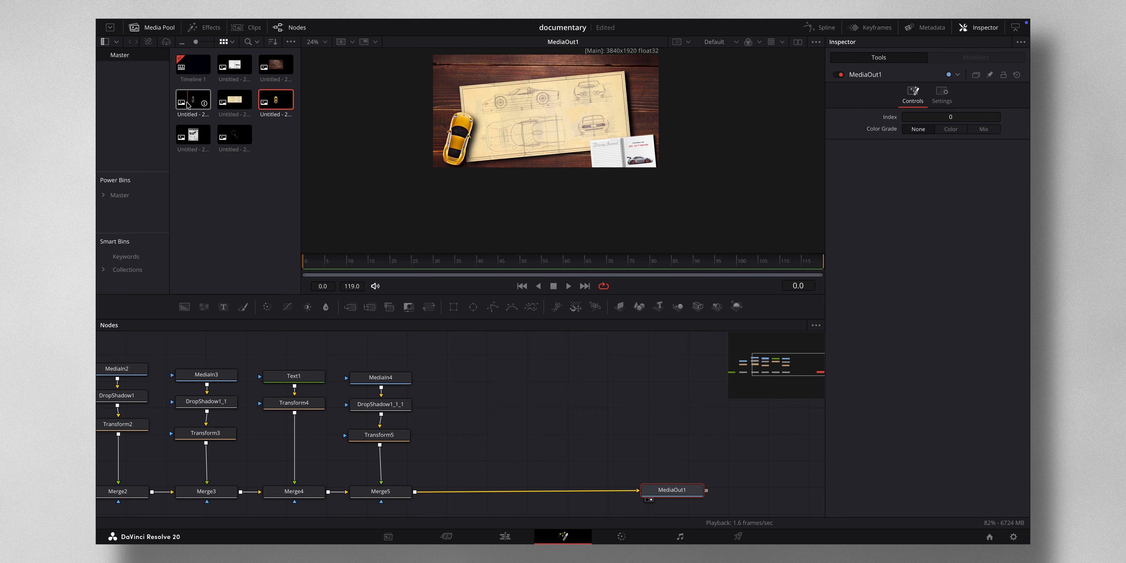
- Add the top-view car clip to the flow after Merge5 and insert a Transform node below its MediaIn
{"action": "left_click_drag", "start_coordinate": [193, 100], "coordinate": [417, 491]}
{"action": "left_click", "coordinate": [485, 378]}
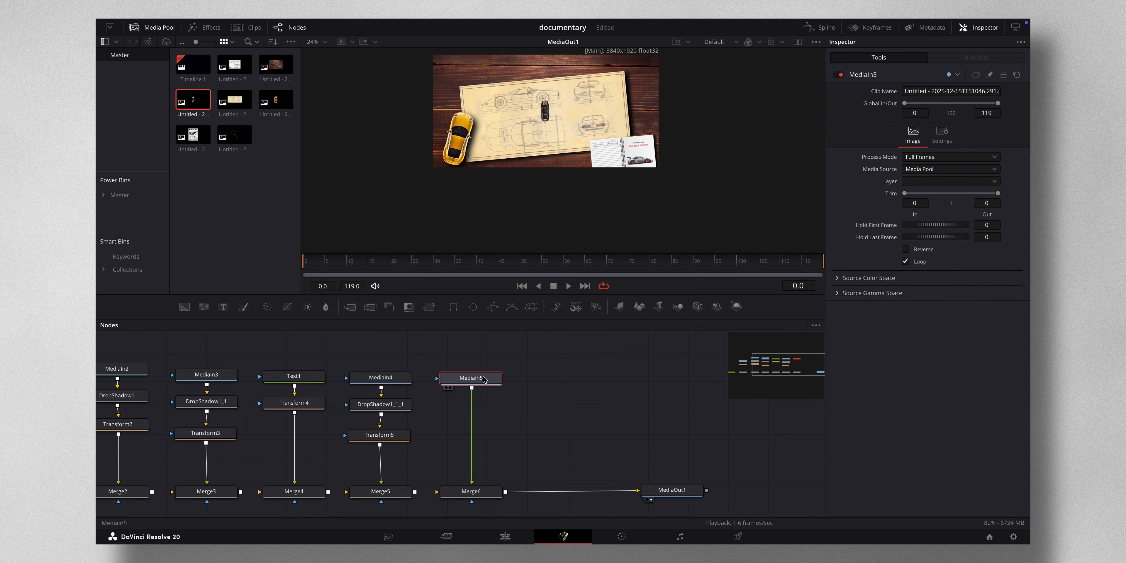
{"action": "key", "text": "shift+space"}
{"action": "type", "text": "Transformtran"}
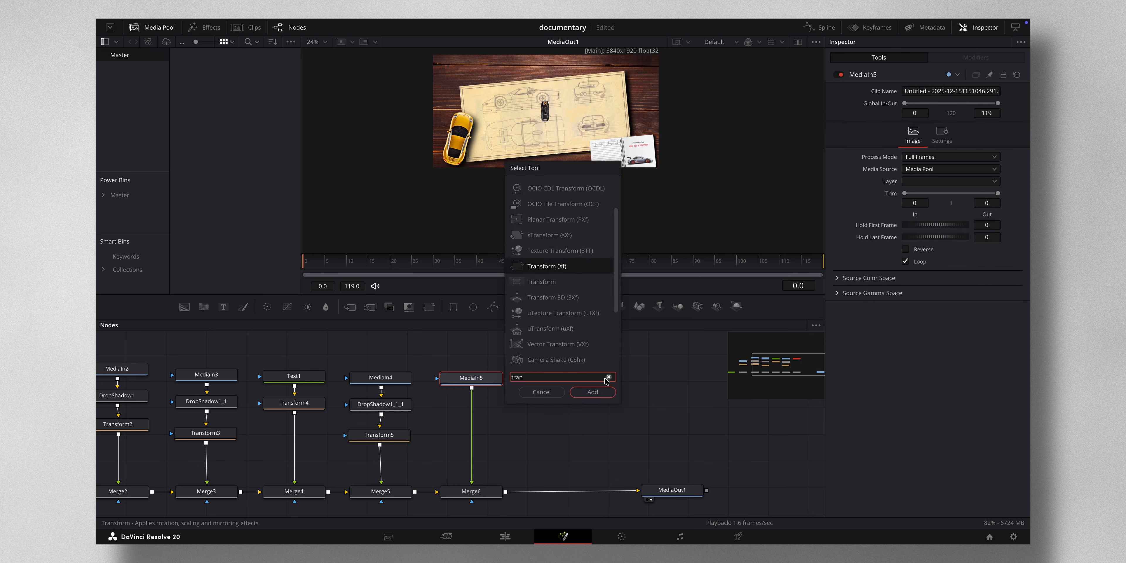
{"action": "left_click", "coordinate": [599, 392]}
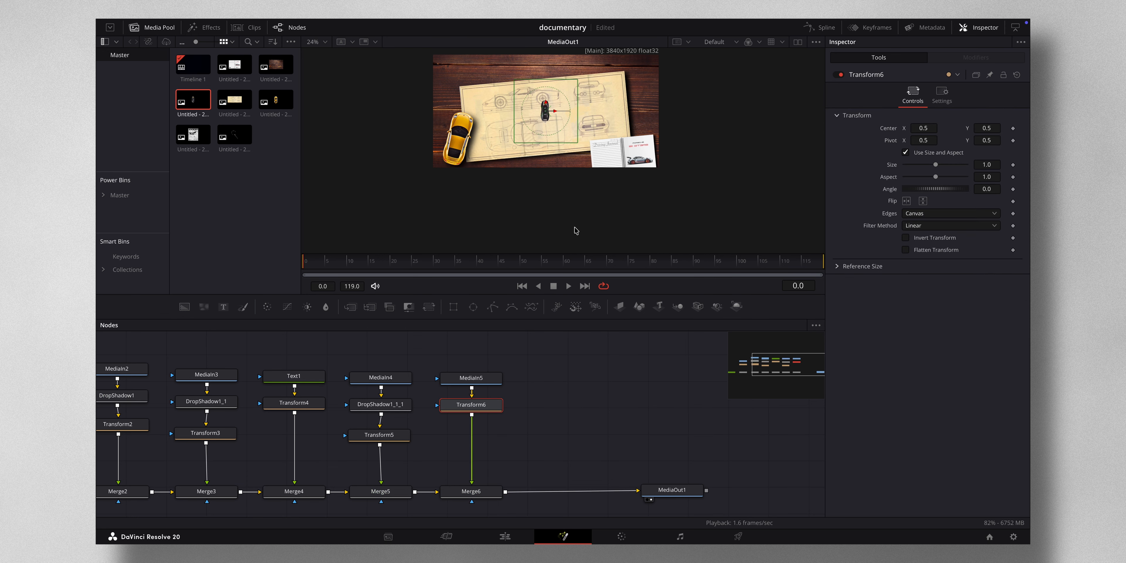
- Scale the top-view car to about 1.383, rotate it to -25.6 and move it to the board's upper-left edge
{"action": "left_click_drag", "start_coordinate": [987, 167], "coordinate": [708, 163]}
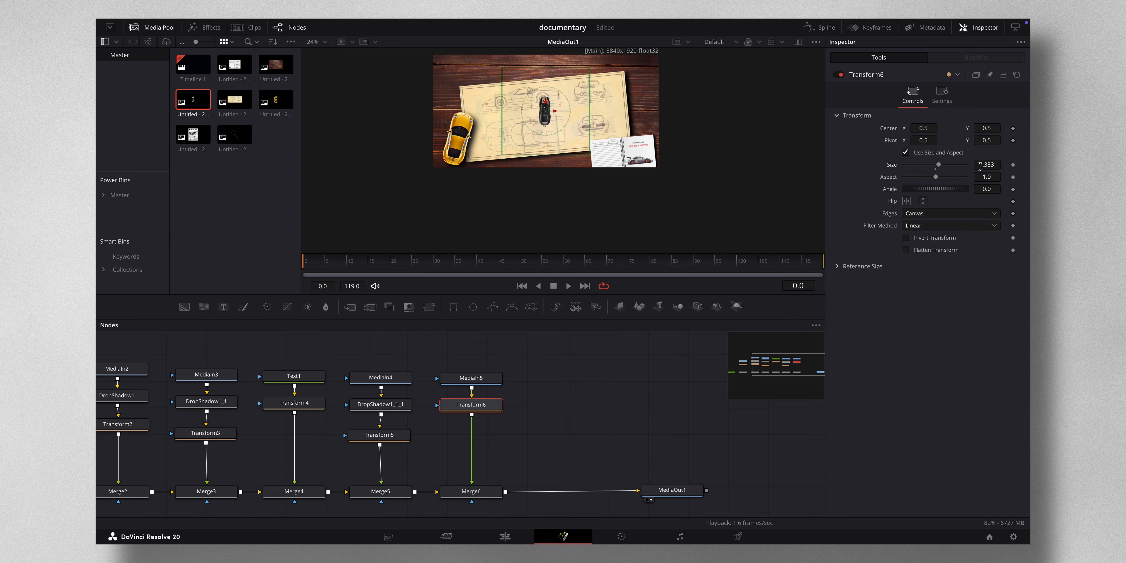
{"action": "left_click_drag", "start_coordinate": [547, 113], "coordinate": [459, 83]}
{"action": "left_click_drag", "start_coordinate": [987, 189], "coordinate": [858, 185]}
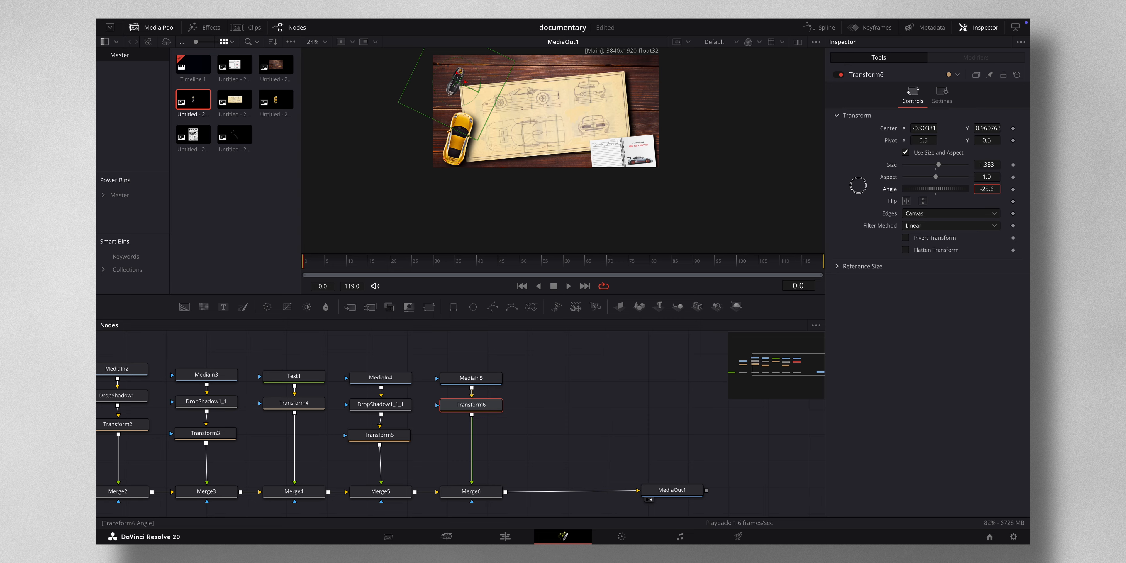
{"action": "left_click_drag", "start_coordinate": [925, 127], "coordinate": [935, 126]}
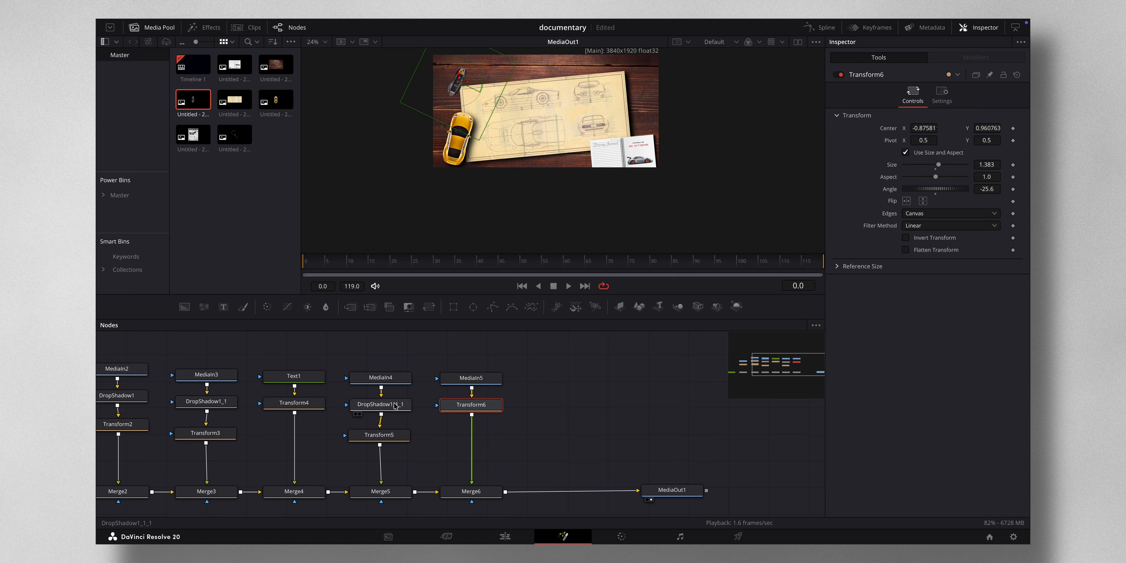
- Paste a copy of the drop shadow between MediaIn5 and Transform6 for the top-view car
{"action": "left_click", "coordinate": [380, 404]}
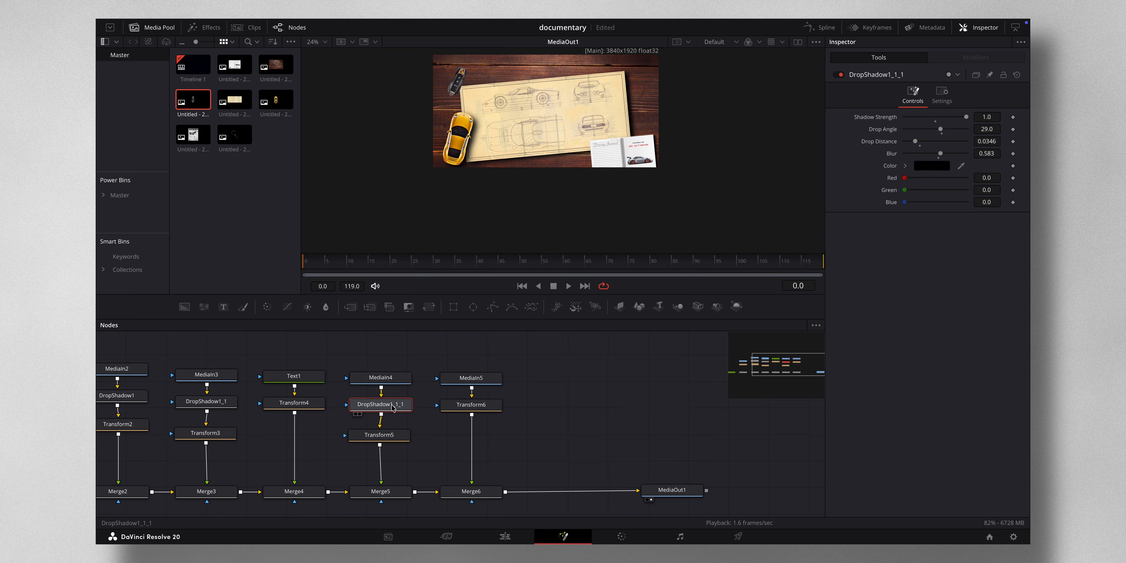
{"action": "left_click", "coordinate": [204, 402]}
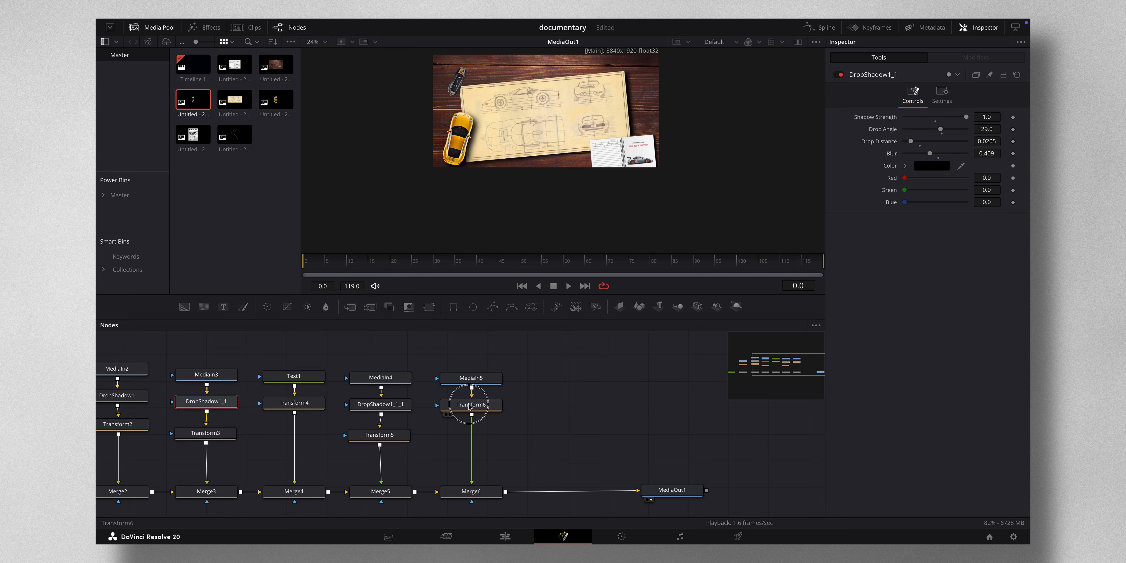
{"action": "left_click_drag", "start_coordinate": [471, 404], "coordinate": [472, 438]}
{"action": "left_click", "coordinate": [473, 376]}
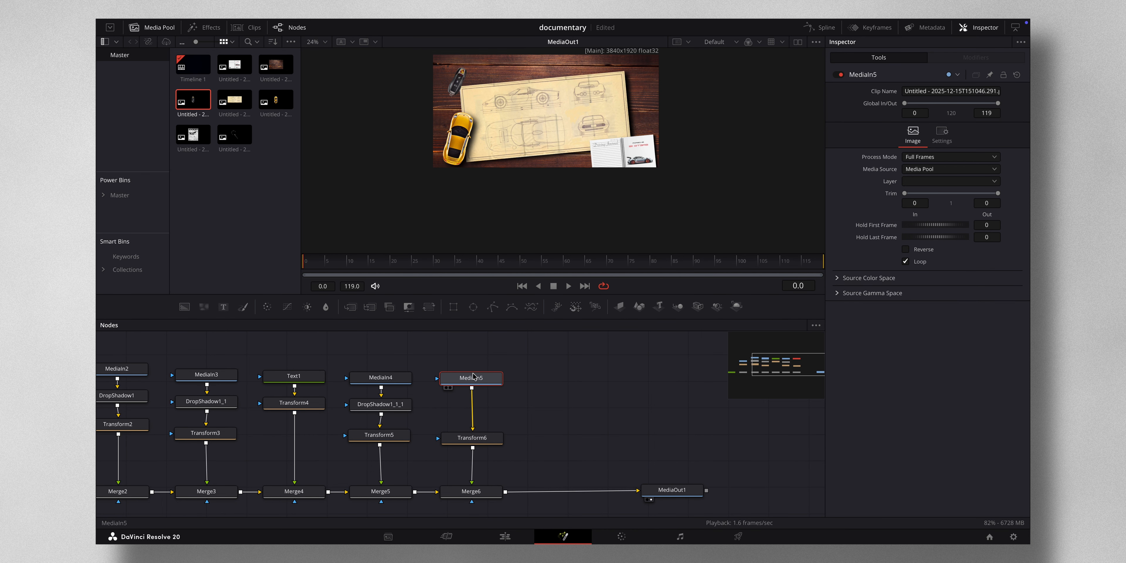
{"action": "key", "text": "ctrl+v"}
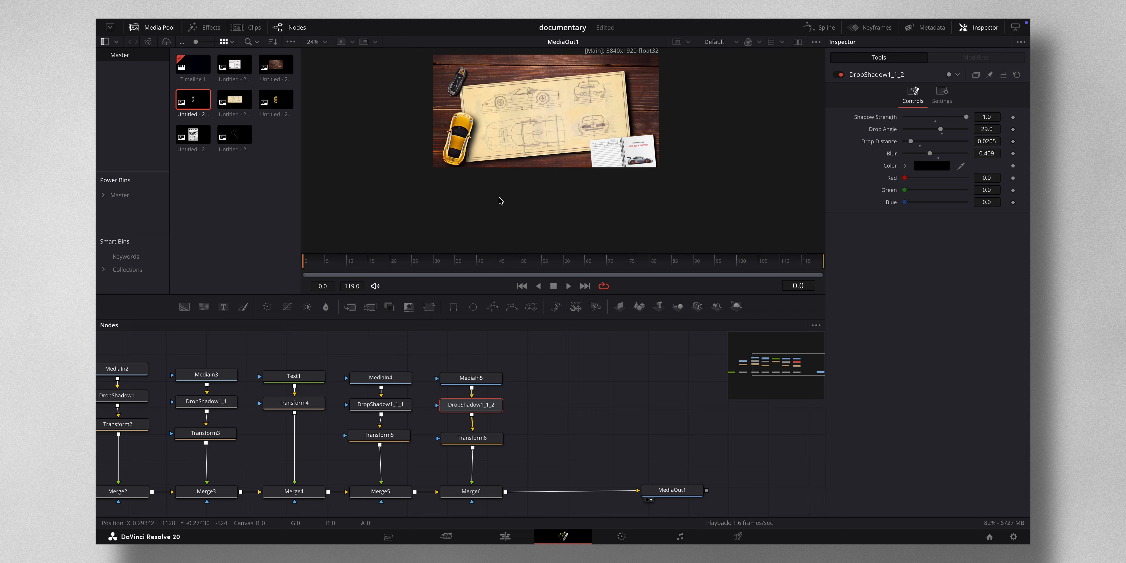
- Add the newspaper clip to the flow after Merge6 and insert a Transform node below its MediaIn
{"action": "scroll", "coordinate": [546, 184], "scroll_direction": "up", "scroll_amount": 3}
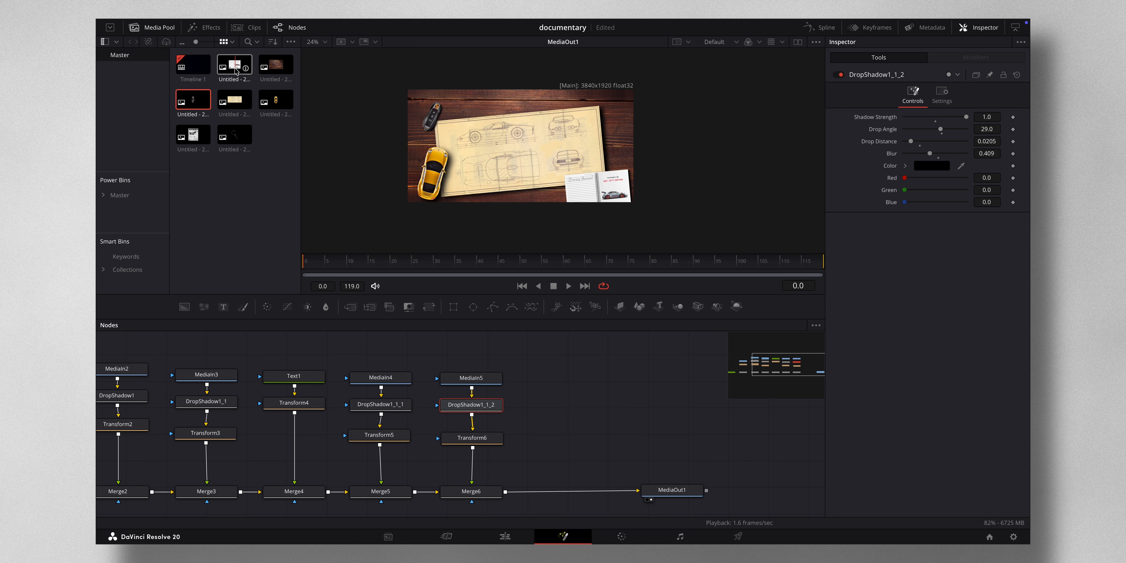
{"action": "left_click_drag", "start_coordinate": [193, 136], "coordinate": [505, 493]}
{"action": "key", "text": "shift+space"}
{"action": "type", "text": "tra"}
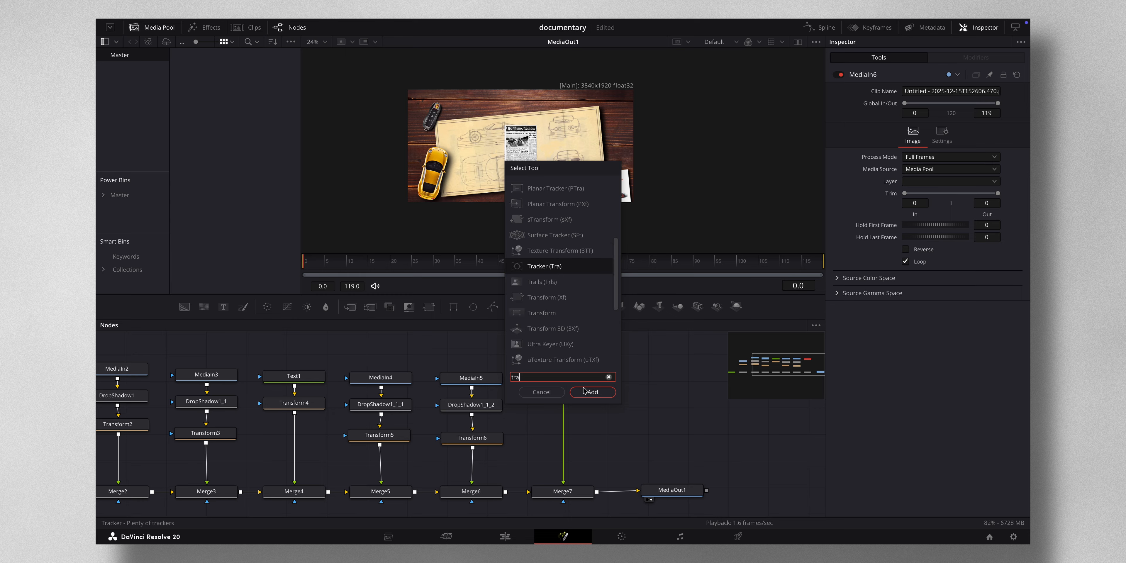
{"action": "type", "text": "n"}
{"action": "left_click", "coordinate": [592, 392]}
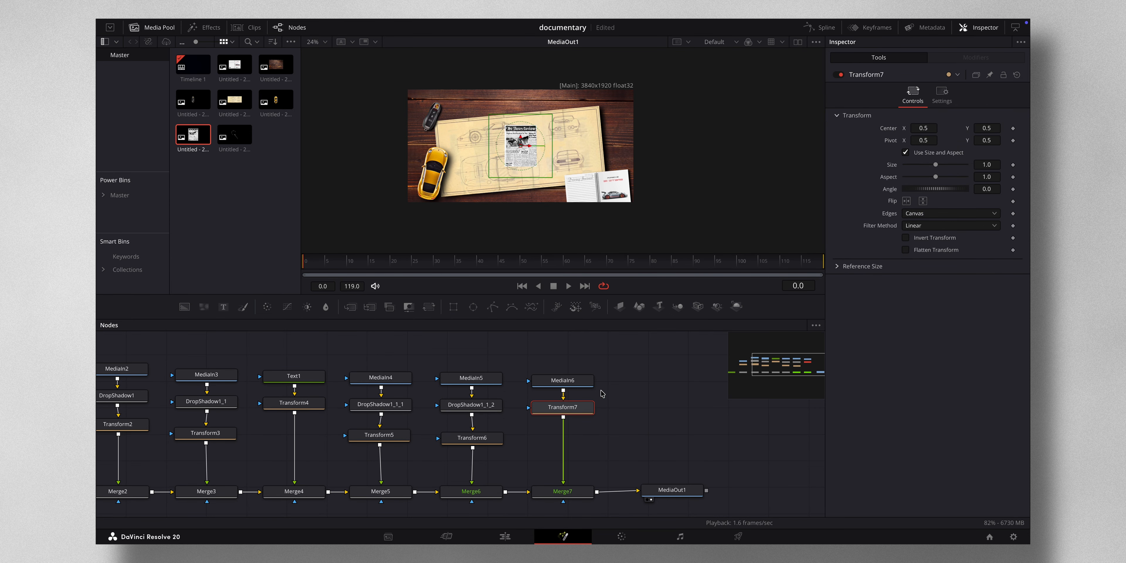
- Scale the newspaper to about 1.76, rotate it to about -26.1 and move it to the board's upper-right corner
{"action": "left_click_drag", "start_coordinate": [935, 164], "coordinate": [941, 164]}
{"action": "left_click_drag", "start_coordinate": [520, 146], "coordinate": [612, 125]}
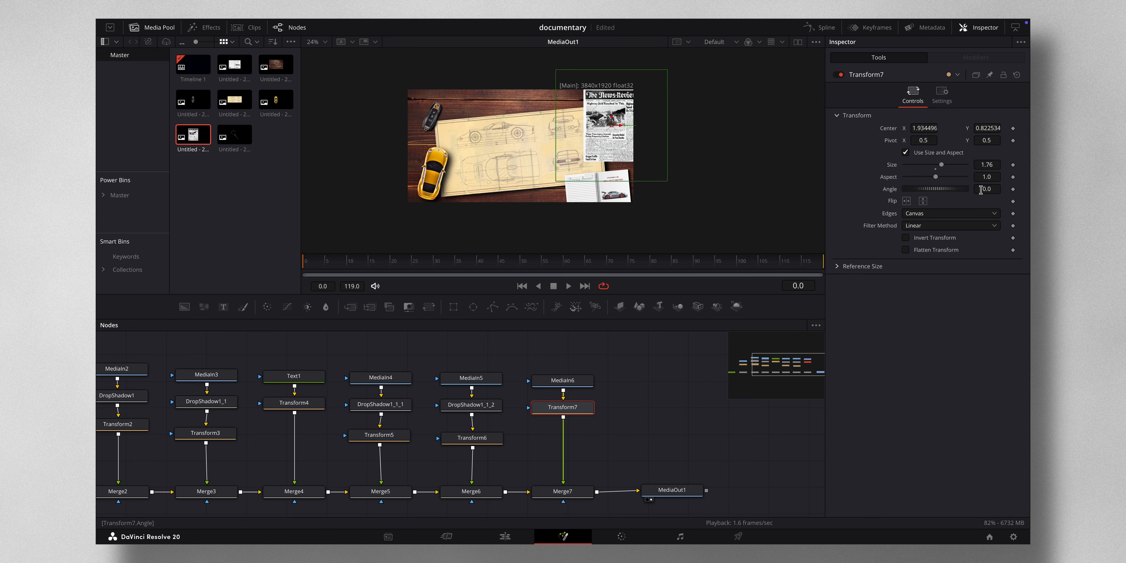
{"action": "left_click_drag", "start_coordinate": [981, 189], "coordinate": [1013, 189]}
{"action": "left_click_drag", "start_coordinate": [606, 186], "coordinate": [392, 184]}
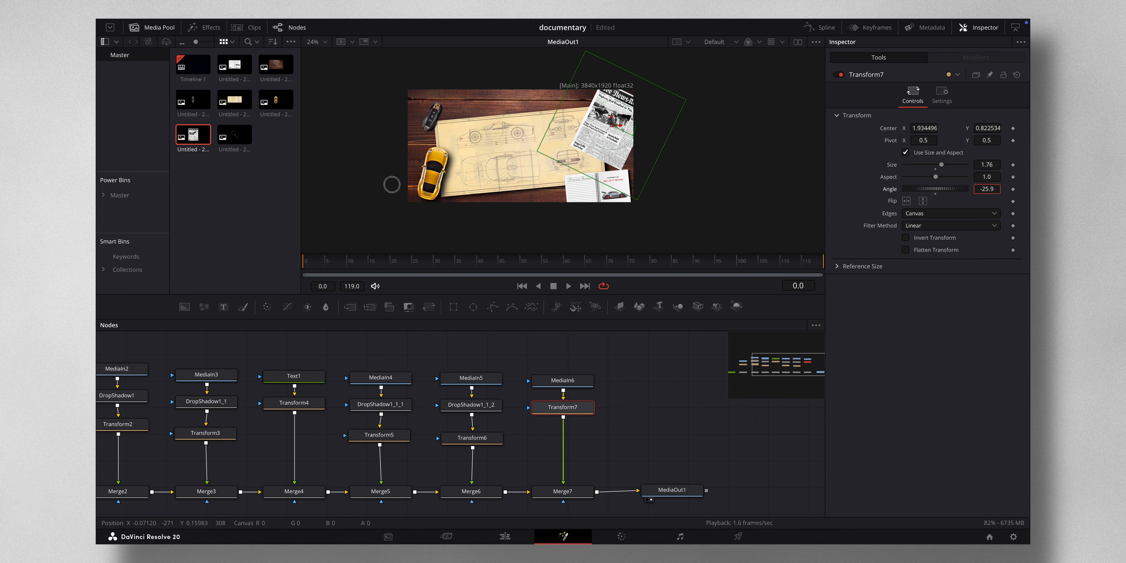
{"action": "left_click", "coordinate": [646, 395]}
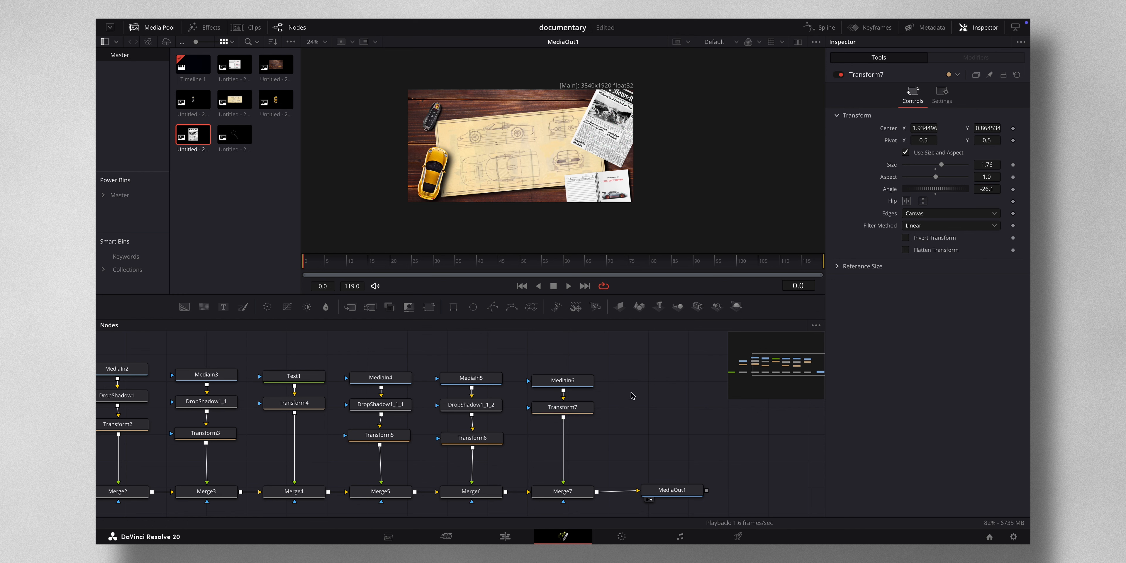
- Move MediaOut1 further right and add a new Merge node after Merge7
{"action": "scroll", "coordinate": [629, 396], "scroll_direction": "right", "scroll_amount": 5}
{"action": "scroll", "coordinate": [655, 452], "scroll_direction": "right", "scroll_amount": 2}
{"action": "left_click_drag", "start_coordinate": [415, 490], "coordinate": [772, 492]}
{"action": "left_click", "coordinate": [274, 491]}
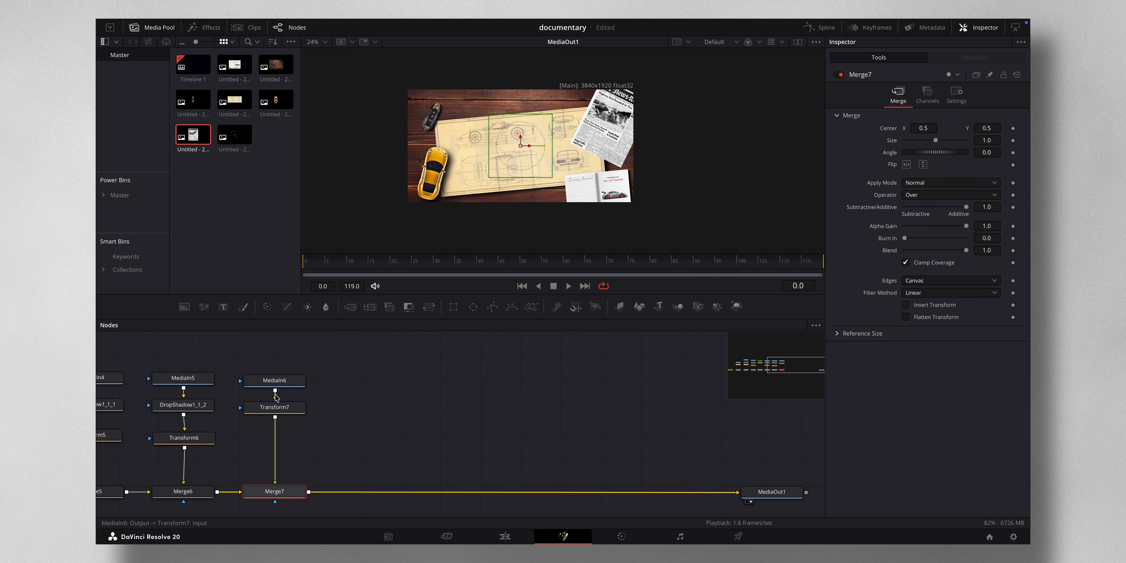
{"action": "left_click", "coordinate": [352, 311]}
{"action": "left_click_drag", "start_coordinate": [366, 498], "coordinate": [404, 500]}
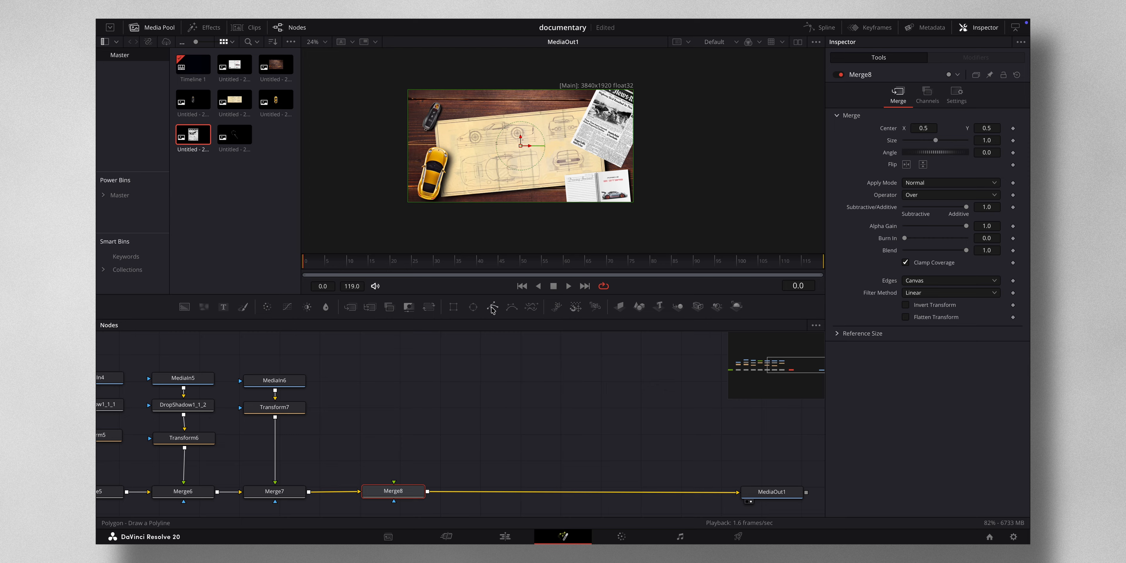
- Add a Background node as the foreground of Merge8 and attach a Rectangle mask to it
{"action": "left_click_drag", "start_coordinate": [186, 312], "coordinate": [394, 483]}
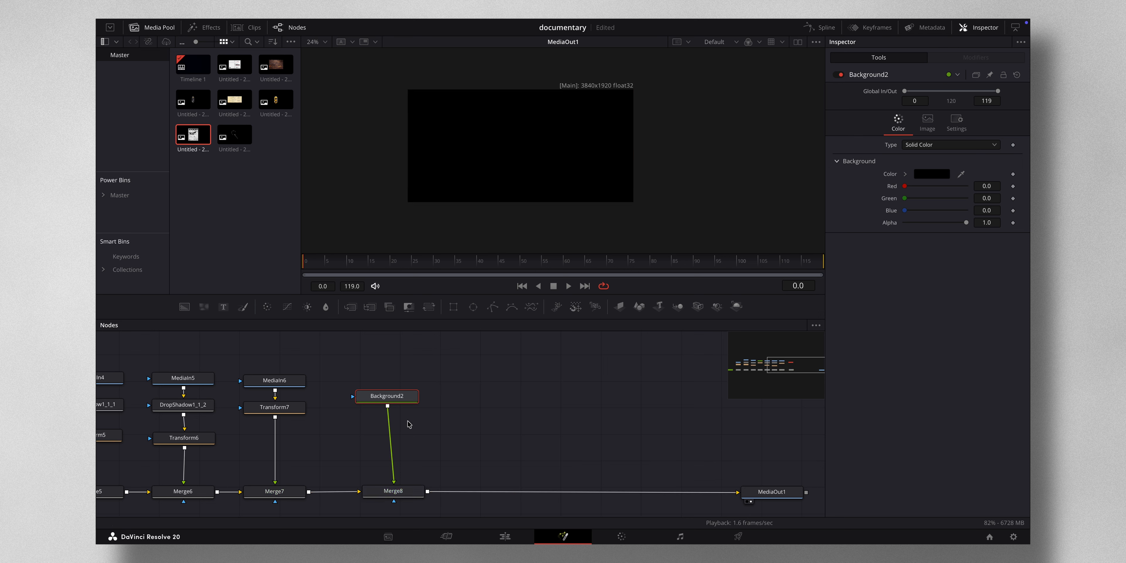
{"action": "left_click_drag", "start_coordinate": [391, 396], "coordinate": [400, 421]}
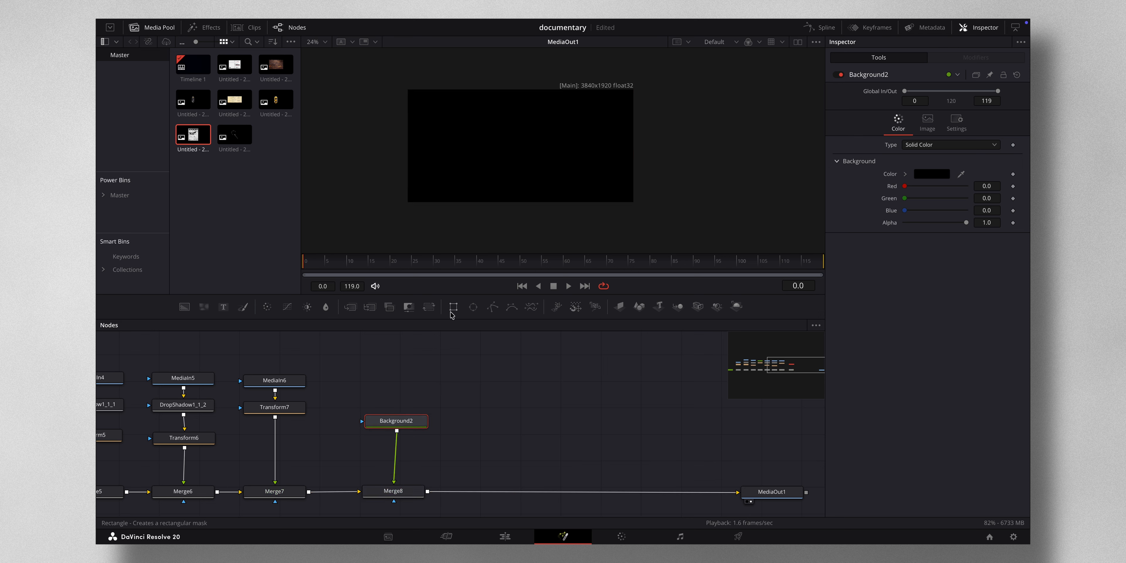
{"action": "left_click_drag", "start_coordinate": [453, 311], "coordinate": [396, 419]}
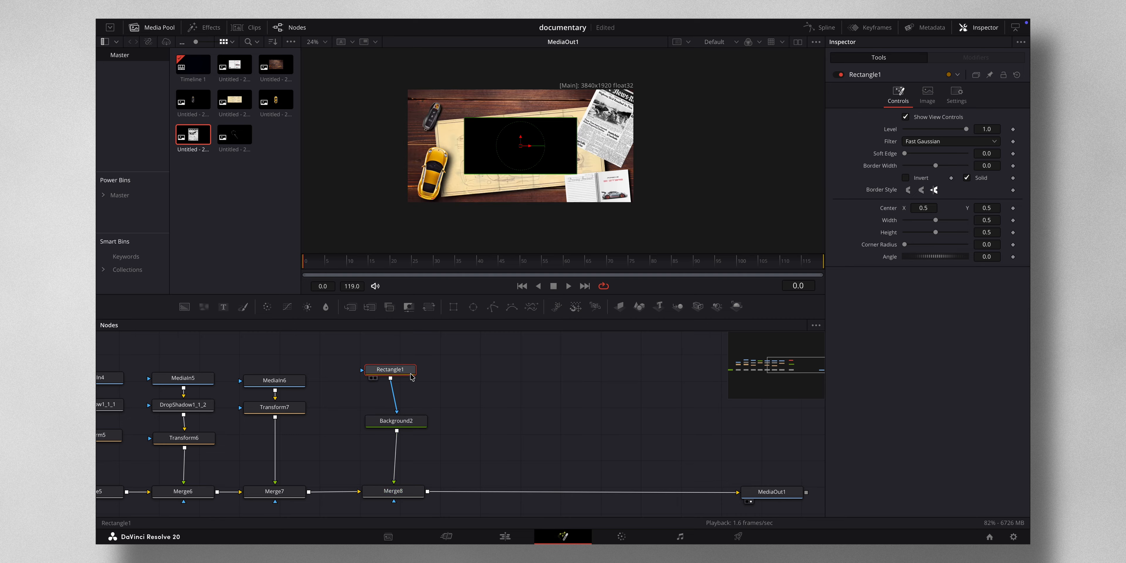
- Set the rectangle mask to width 0.307, height 0.181 and corner radius 0.512
{"action": "left_click_drag", "start_coordinate": [936, 221], "coordinate": [915, 238]}
{"action": "left_click_drag", "start_coordinate": [929, 220], "coordinate": [923, 220]}
{"action": "left_click_drag", "start_coordinate": [904, 244], "coordinate": [936, 244]}
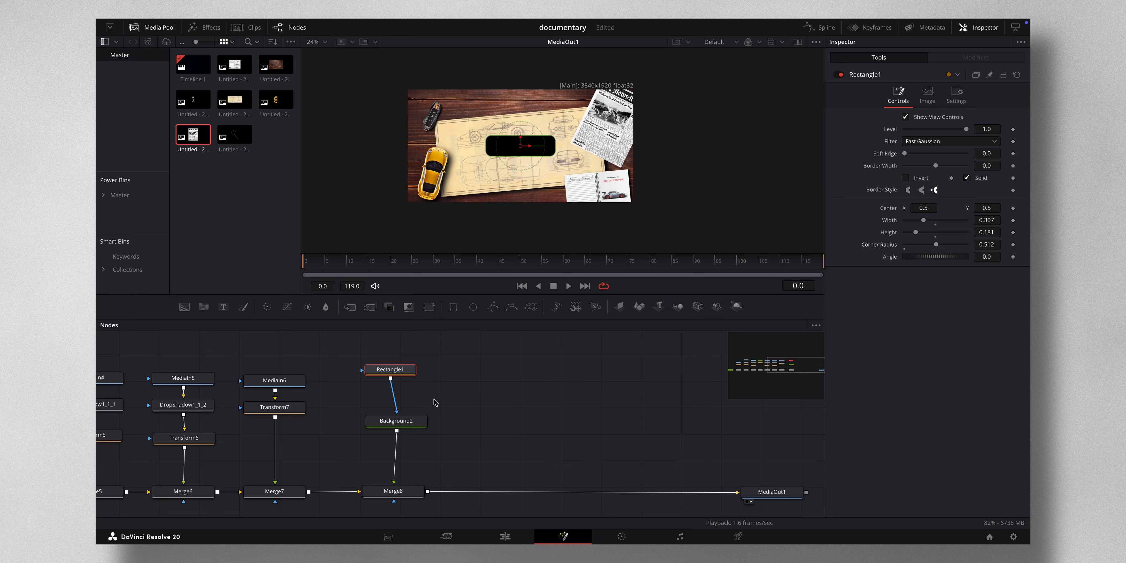
- Insert a Transform node between the rounded background and Merge8
{"action": "left_click", "coordinate": [416, 421]}
{"action": "key", "text": "shift+space"}
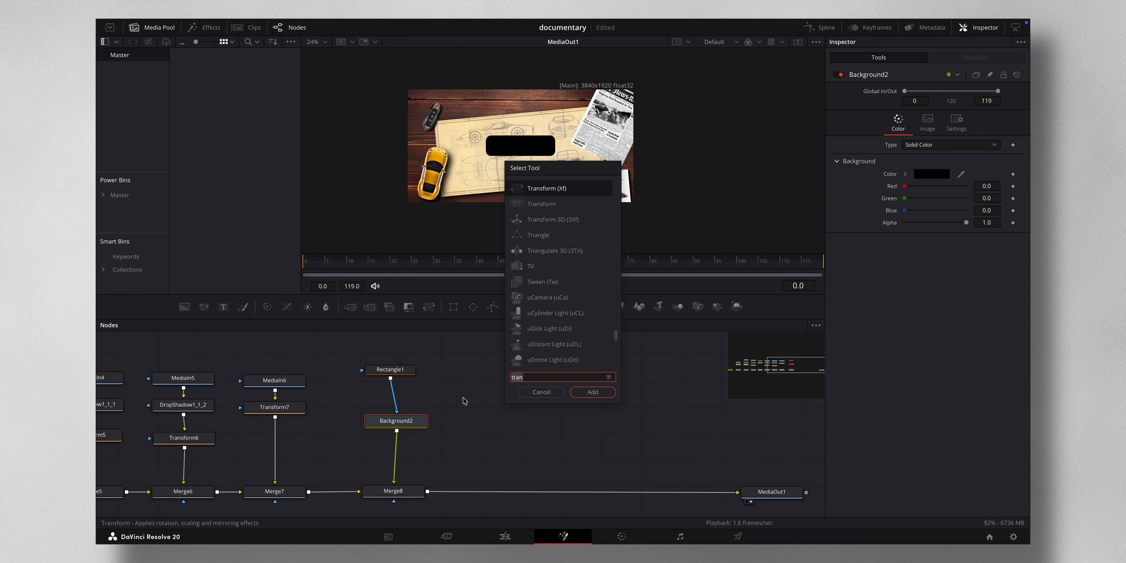
{"action": "type", "text": "tra"}
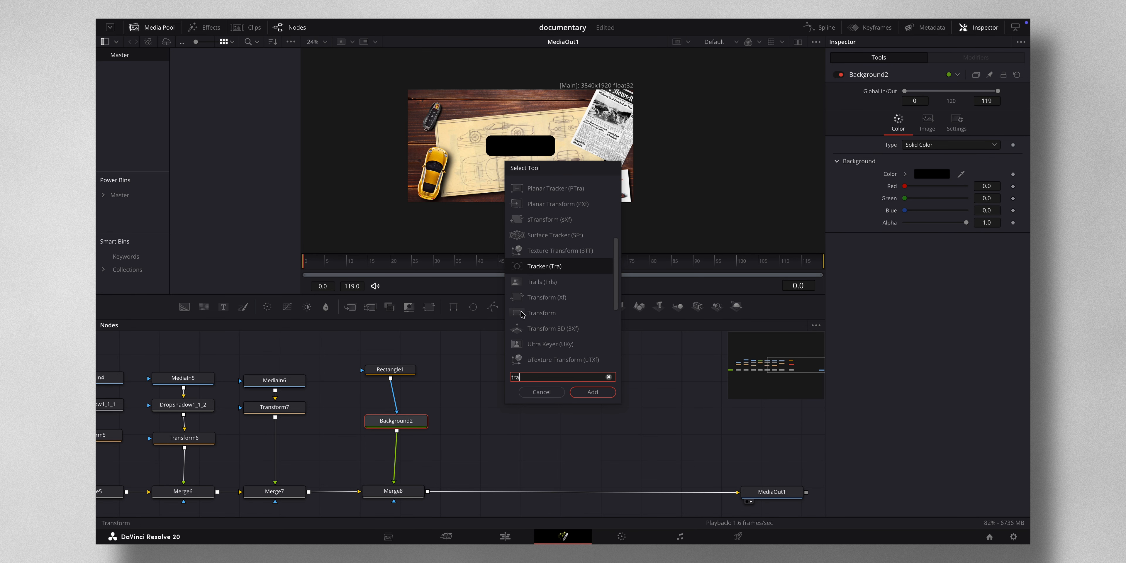
{"action": "type", "text": "nsform"}
{"action": "left_click", "coordinate": [586, 388]}
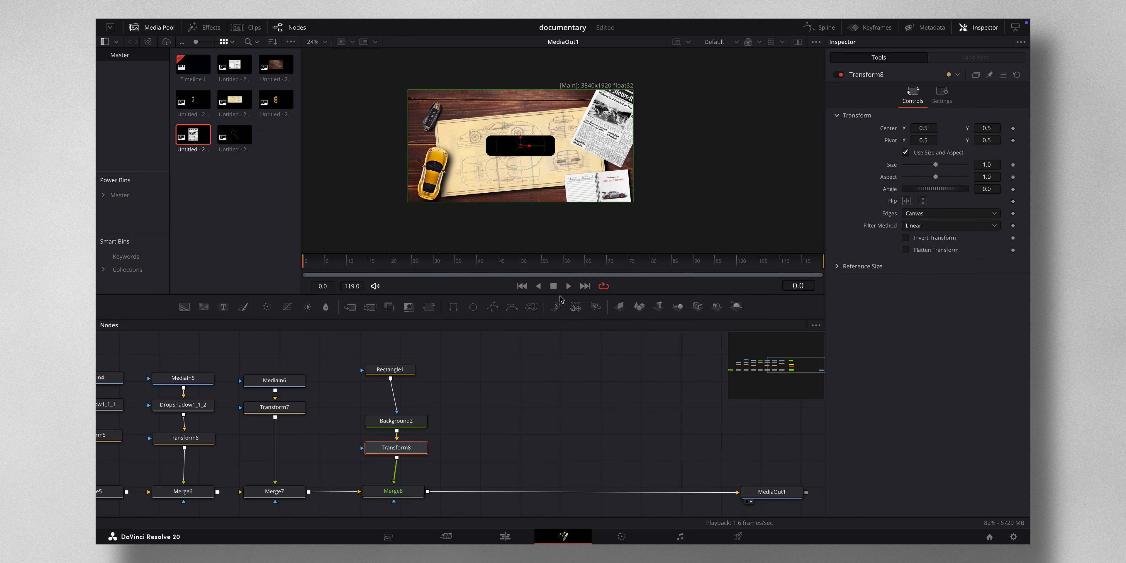
- Move the rounded box near the board's upper edge, rotate it to 4.6 and scale it to 0.849
{"action": "left_click_drag", "start_coordinate": [498, 134], "coordinate": [481, 117]}
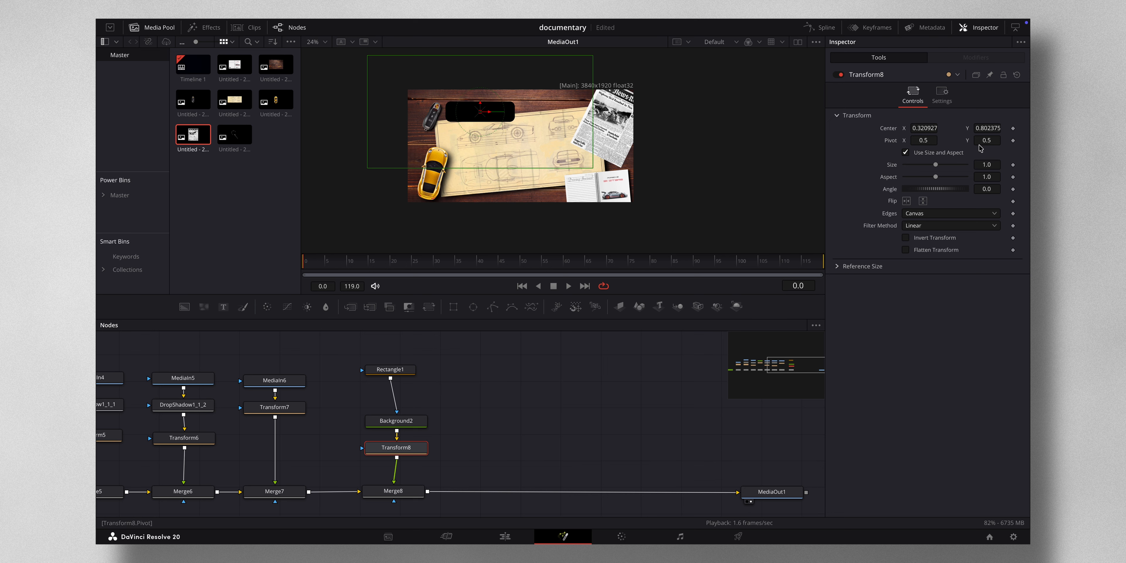
{"action": "left_click_drag", "start_coordinate": [982, 191], "coordinate": [1005, 190]}
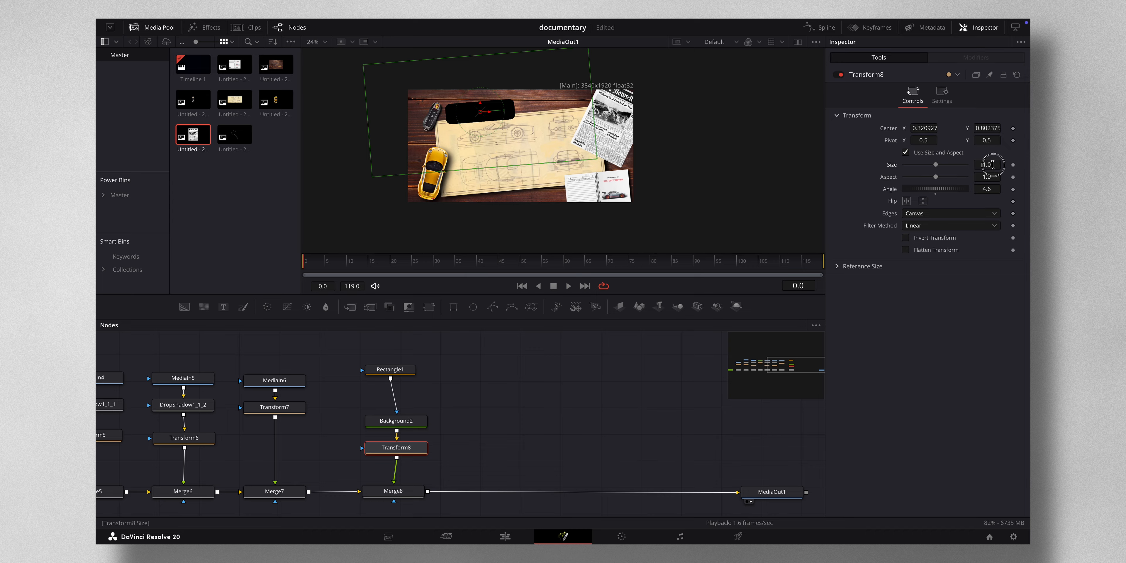
{"action": "left_click_drag", "start_coordinate": [987, 165], "coordinate": [971, 166]}
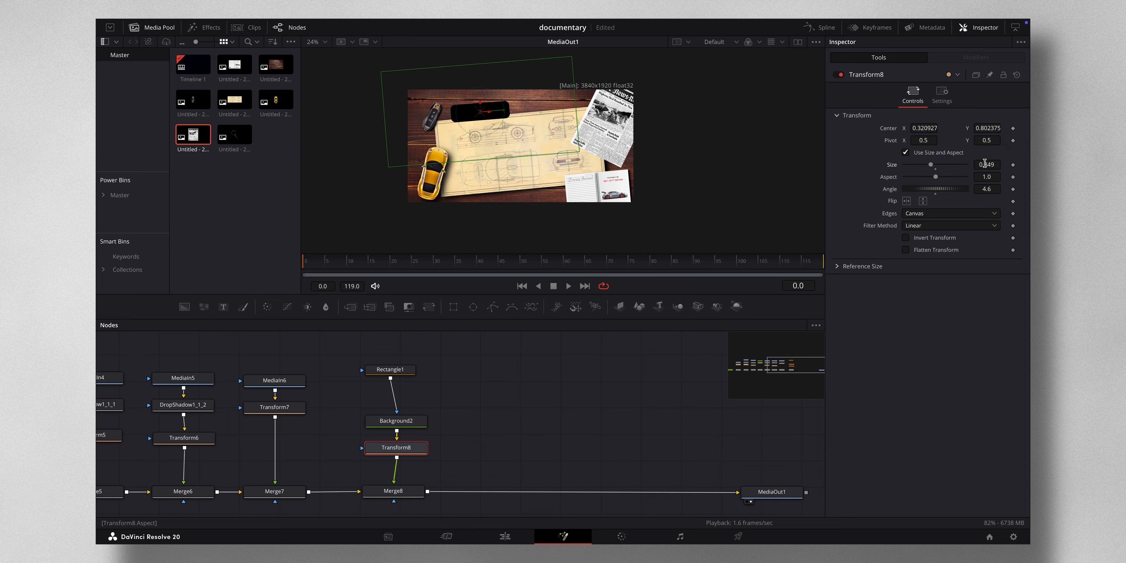
{"action": "left_click_drag", "start_coordinate": [410, 139], "coordinate": [404, 137]}
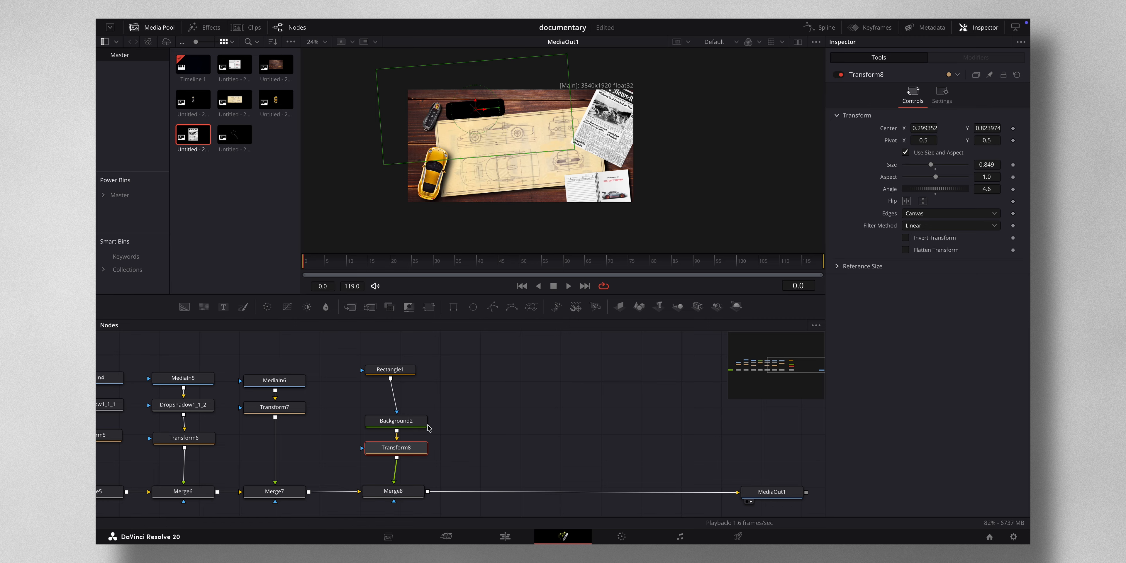
- Set the rounded box's background color to white
{"action": "left_click", "coordinate": [407, 427]}
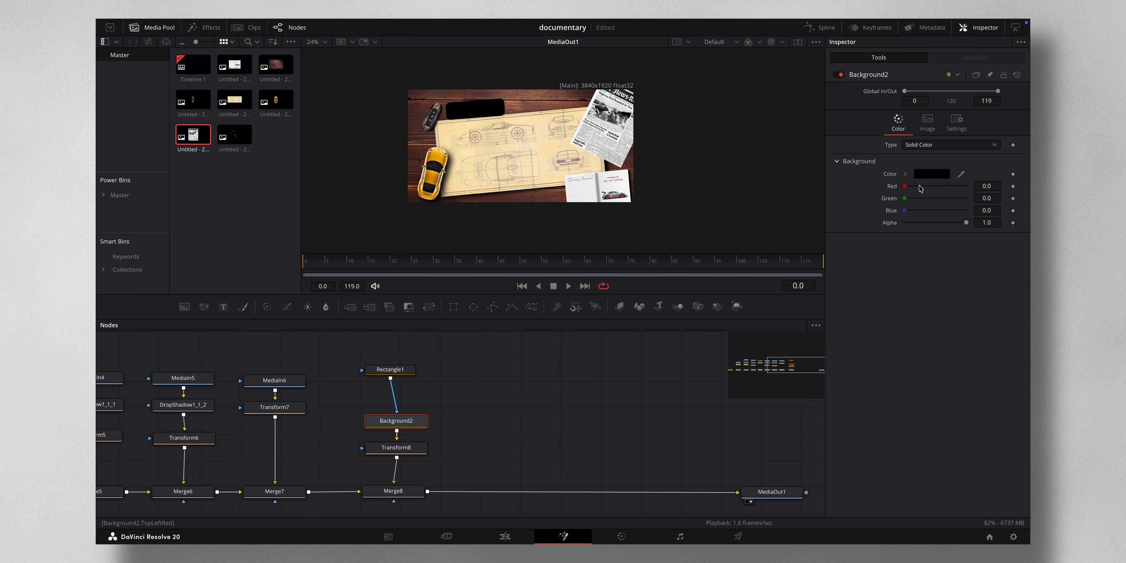
{"action": "left_click", "coordinate": [936, 173]}
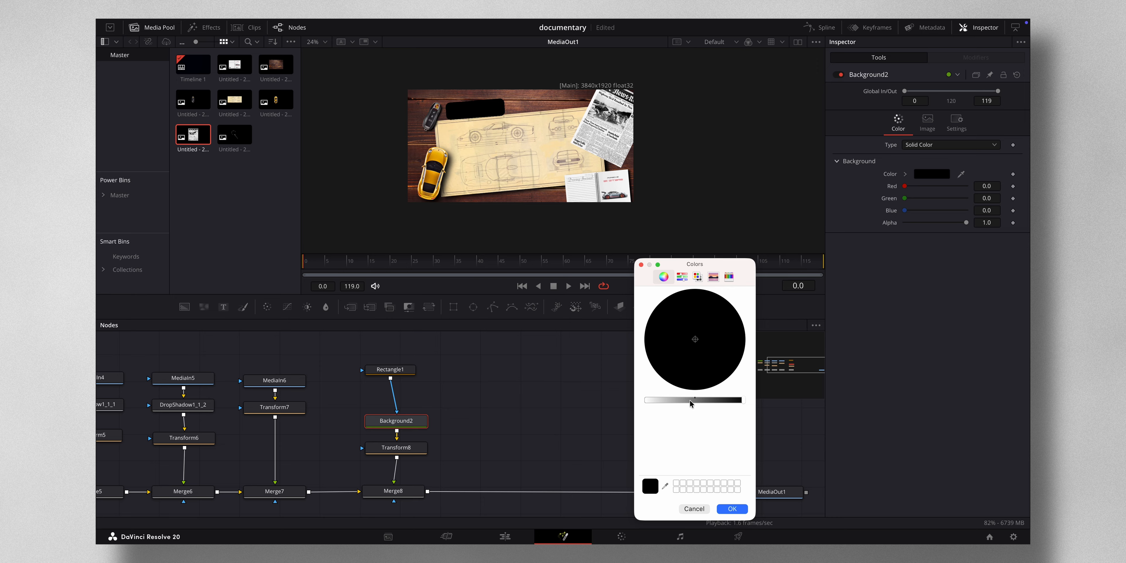
{"action": "left_click_drag", "start_coordinate": [690, 402], "coordinate": [583, 396]}
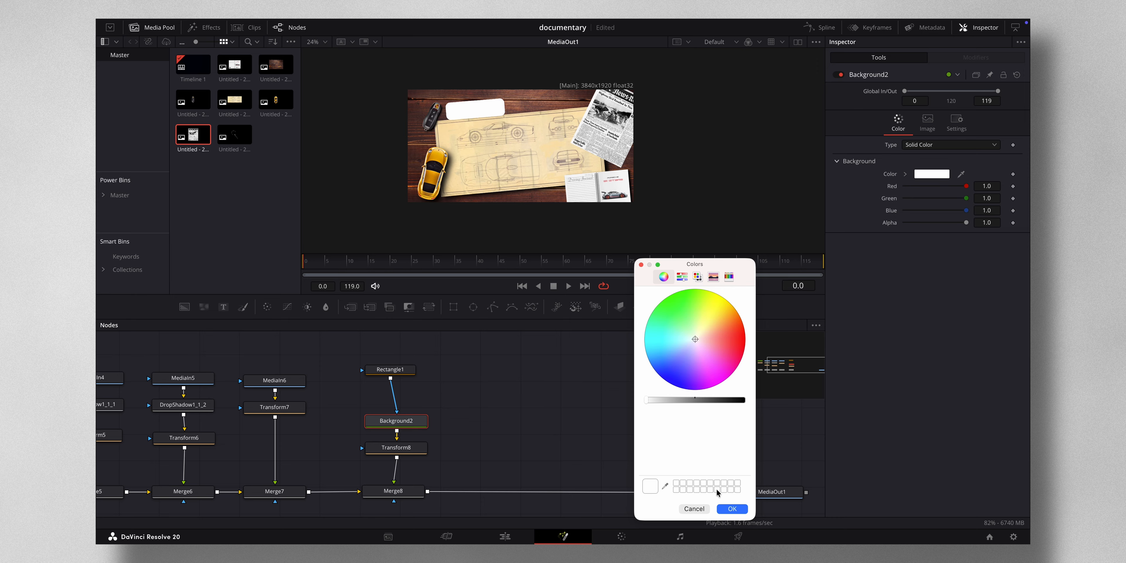
{"action": "left_click", "coordinate": [732, 509]}
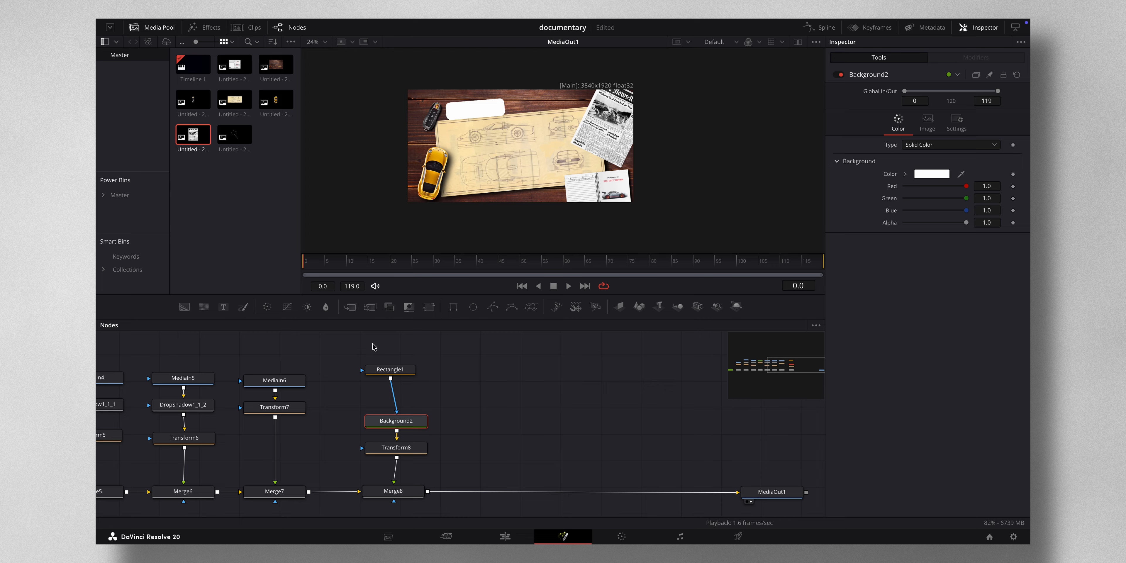
- Duplicate the Rectangle, Background and Transform nodes and merge the copy into the flow after Merge8
{"action": "left_click_drag", "start_coordinate": [374, 346], "coordinate": [441, 470]}
{"action": "key", "text": "ctrl+c"}
{"action": "key", "text": "ctrl+v"}
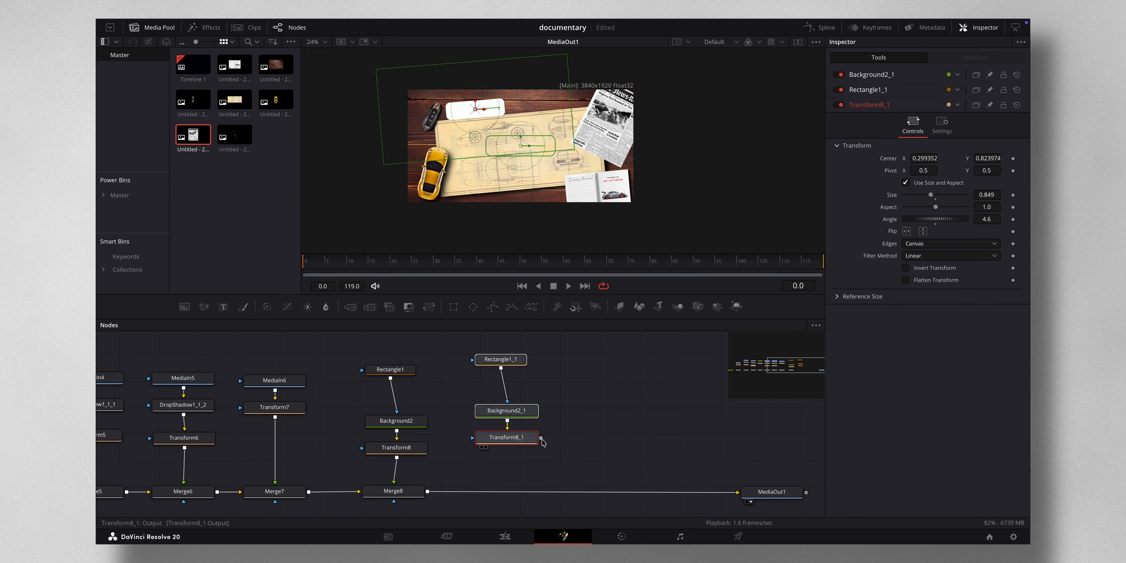
{"action": "left_click_drag", "start_coordinate": [541, 437], "coordinate": [428, 493]}
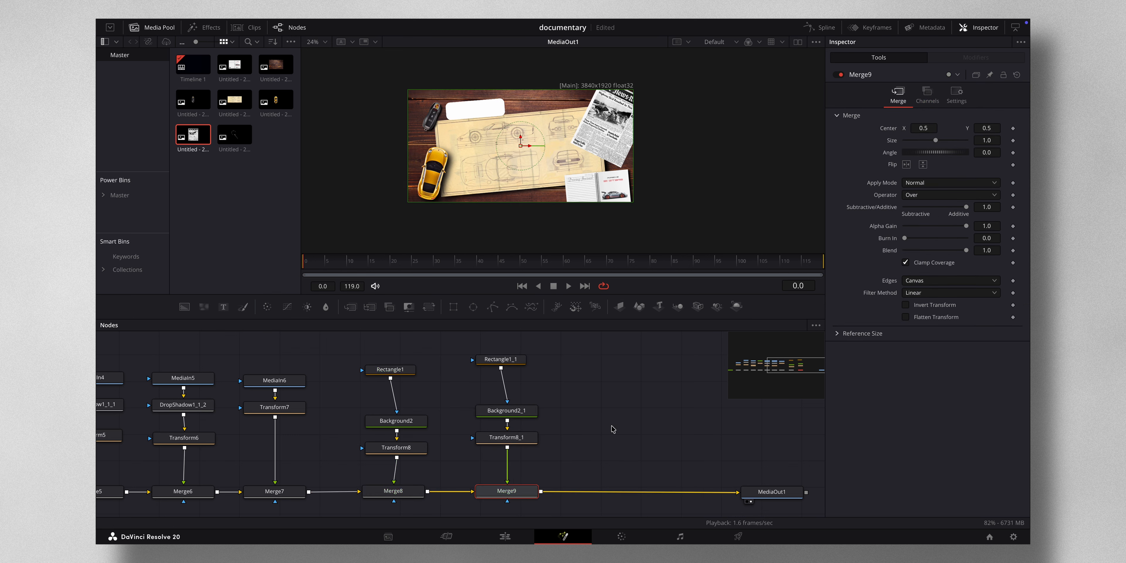
- Set the copied background's color to black and select its rectangle mask
{"action": "left_click", "coordinate": [511, 411]}
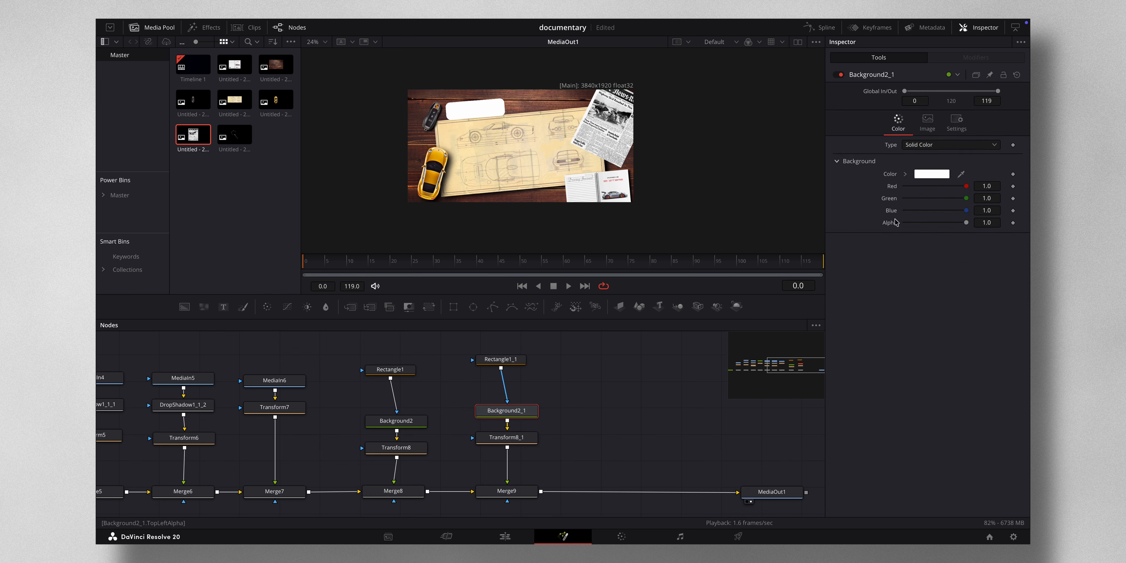
{"action": "left_click", "coordinate": [928, 175]}
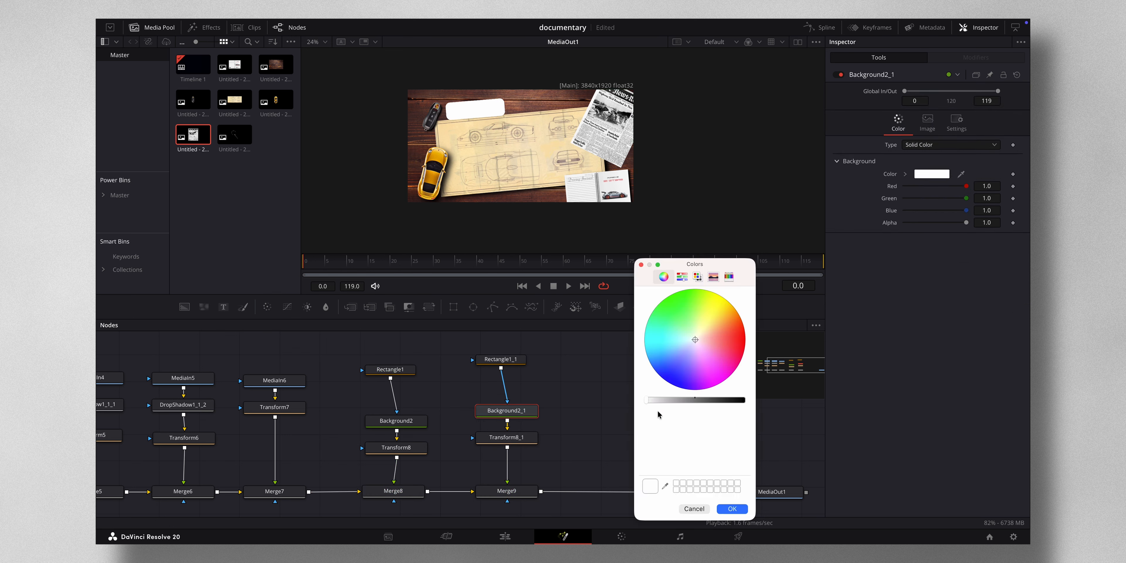
{"action": "left_click_drag", "start_coordinate": [647, 400], "coordinate": [745, 400]}
{"action": "left_click", "coordinate": [501, 359]}
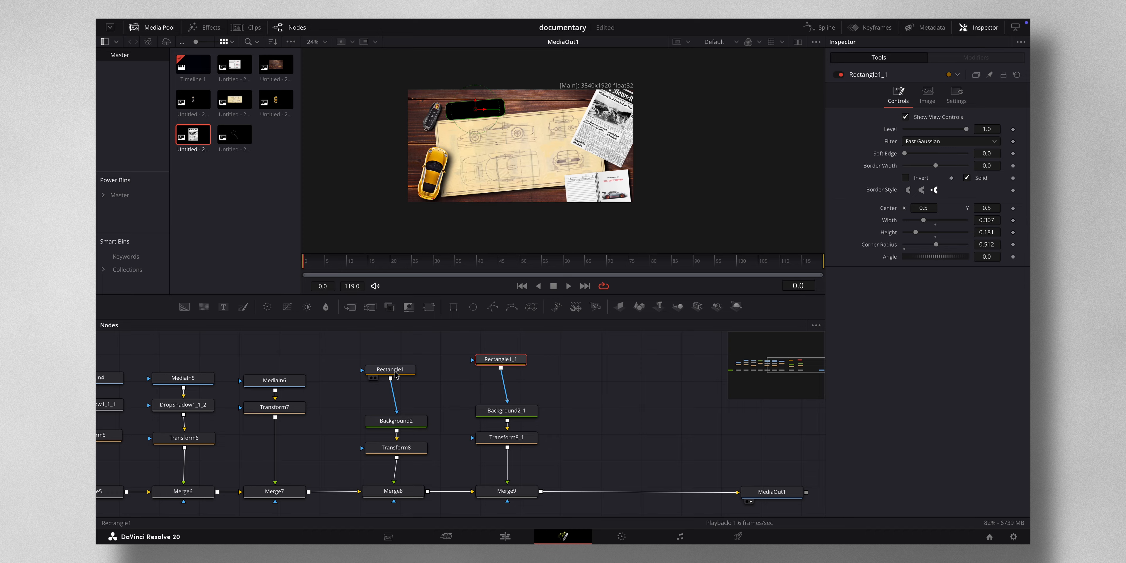
- Turn the first rectangle mask into an outline by disabling Solid and setting its border width to about 0.013
{"action": "left_click", "coordinate": [396, 375]}
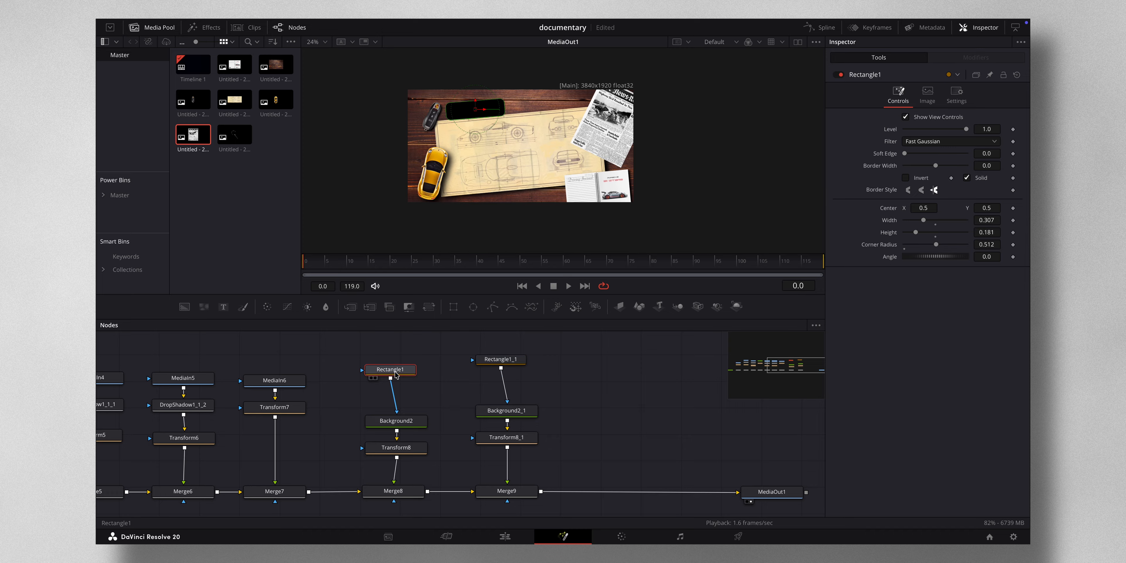
{"action": "left_click", "coordinate": [967, 178]}
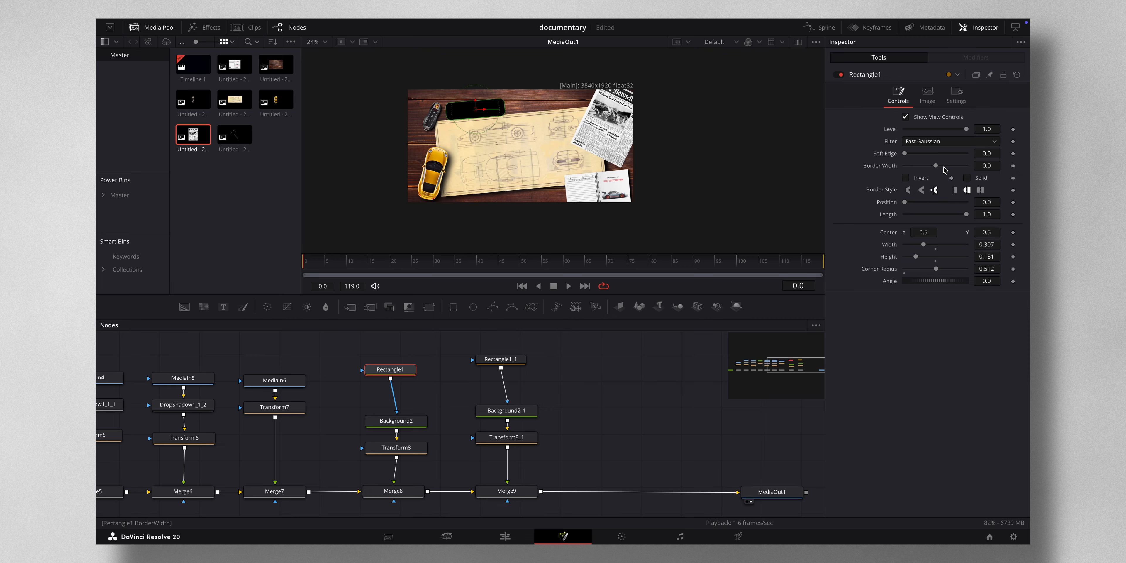
{"action": "mouse_move", "coordinate": [936, 165]}
{"action": "left_mouse_down"}
{"action": "mouse_move", "coordinate": [962, 167]}
{"action": "mouse_move", "coordinate": [938, 171]}
{"action": "left_mouse_up"}
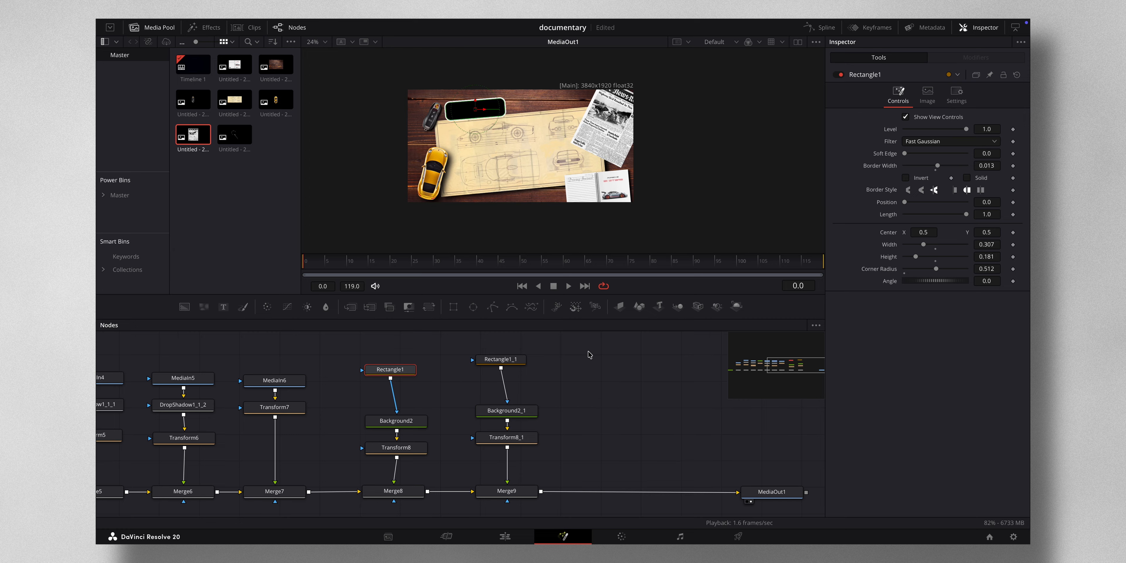
- Make room before the output and add a Text node merged into the flow after Merge9
{"action": "scroll", "coordinate": [572, 384], "scroll_direction": "right", "scroll_amount": 5}
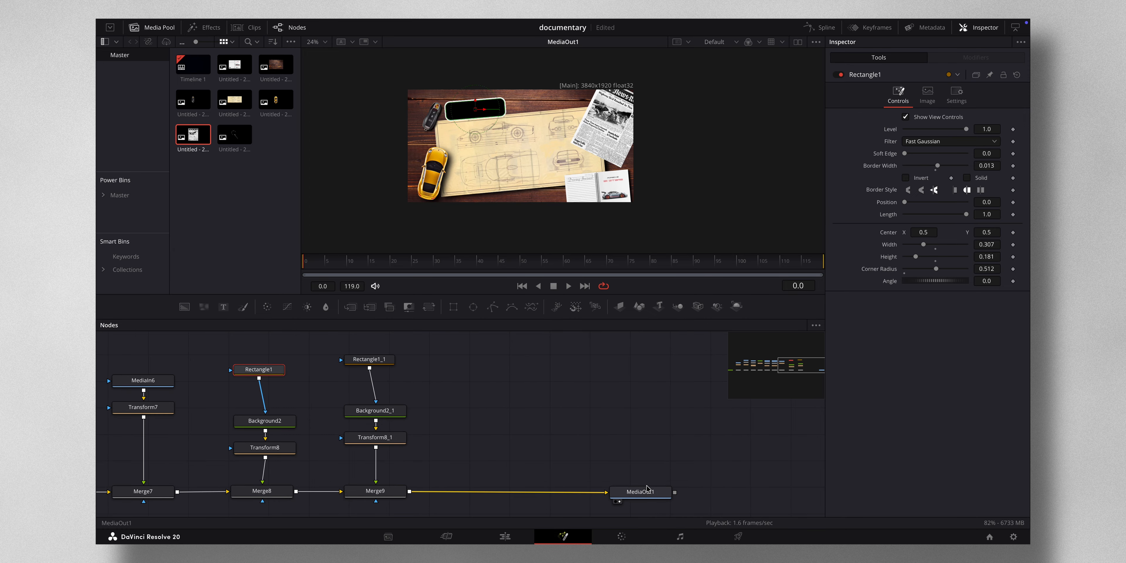
{"action": "left_click_drag", "start_coordinate": [646, 487], "coordinate": [750, 490]}
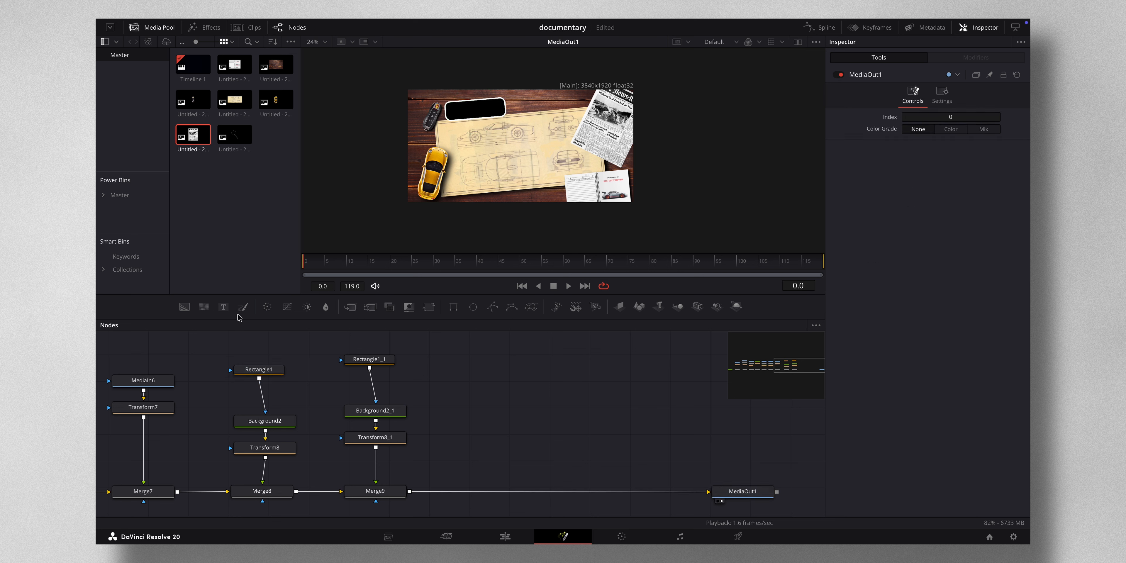
{"action": "left_click_drag", "start_coordinate": [223, 307], "coordinate": [410, 491]}
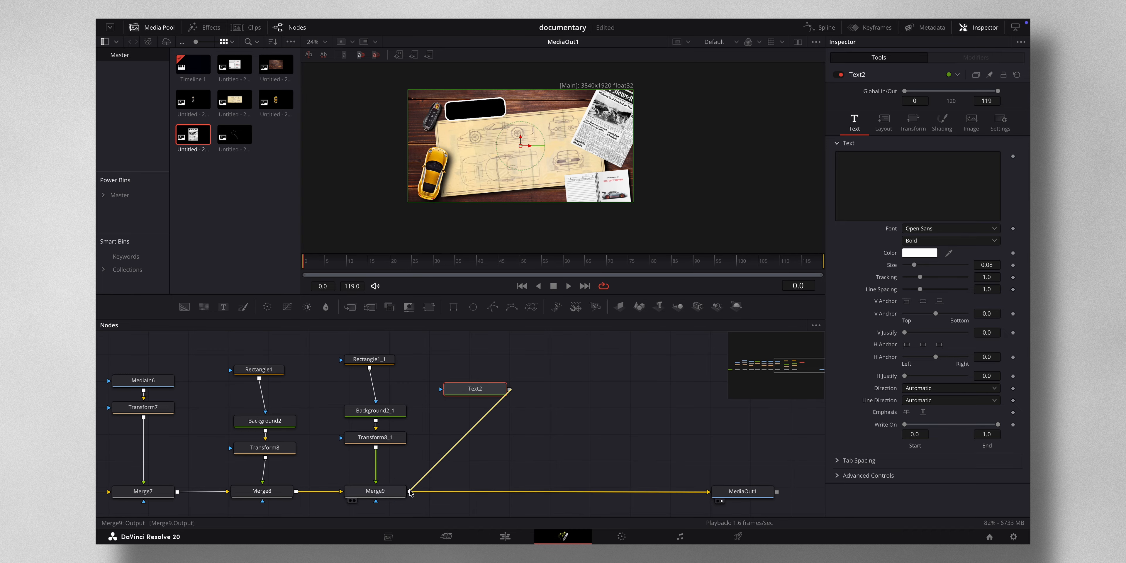
{"action": "left_click", "coordinate": [477, 397]}
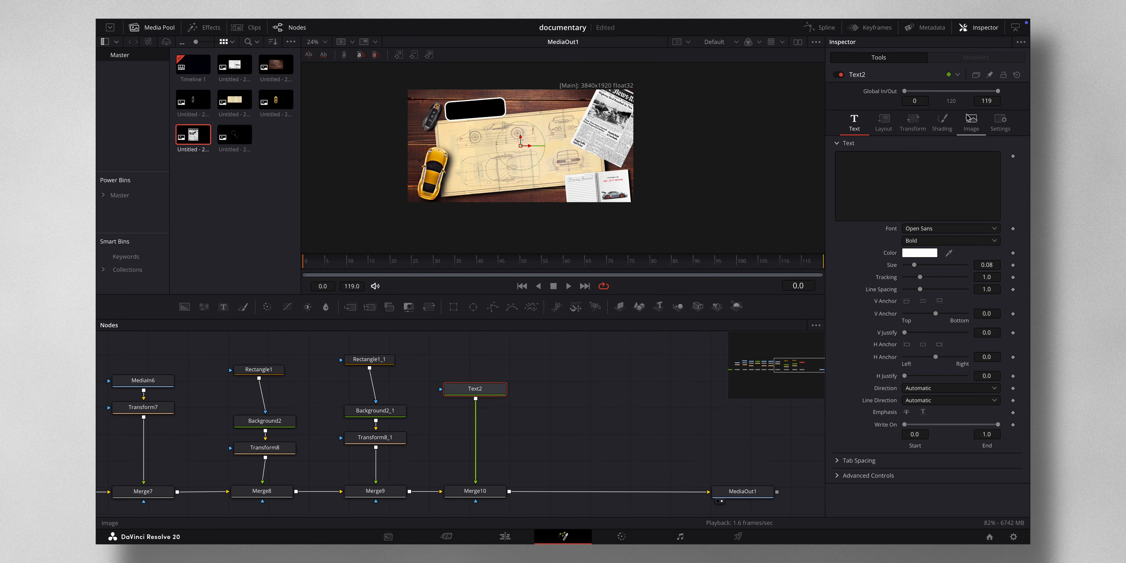
- Enter the text "Dec 25th, 2005" and set its font to American Typewriter
{"action": "left_click", "coordinate": [865, 171]}
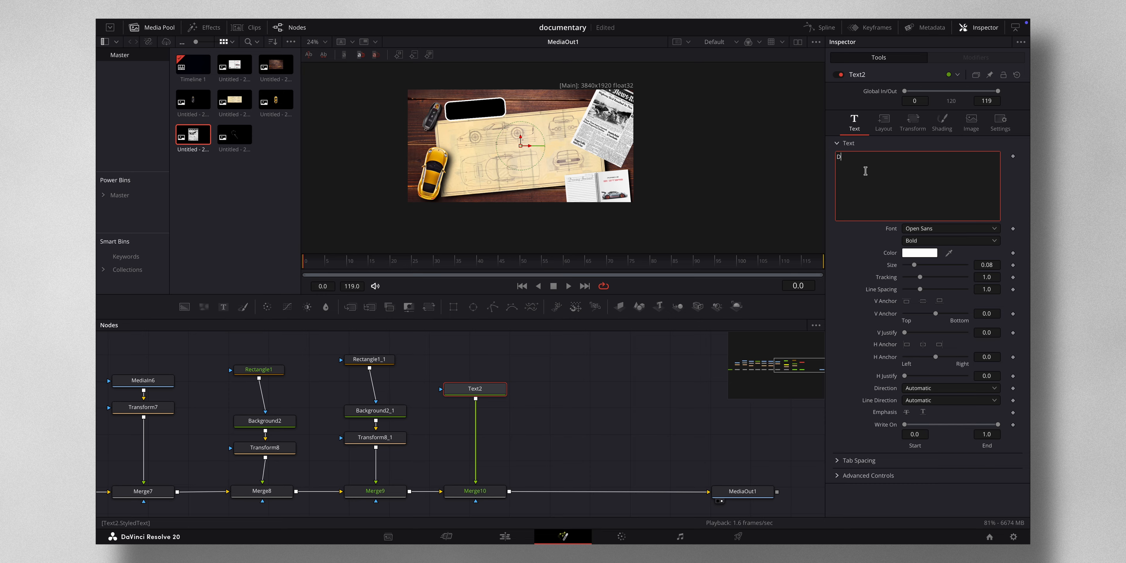
{"action": "type", "text": "Dec 25th"}
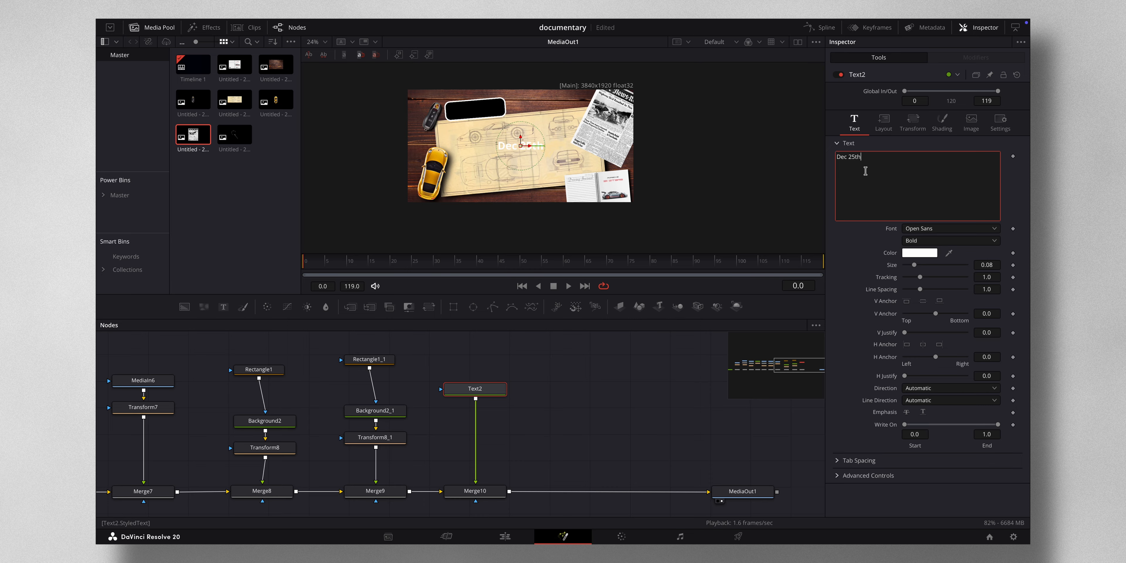
{"action": "type", "text": ", 2005"}
{"action": "left_click", "coordinate": [979, 229]}
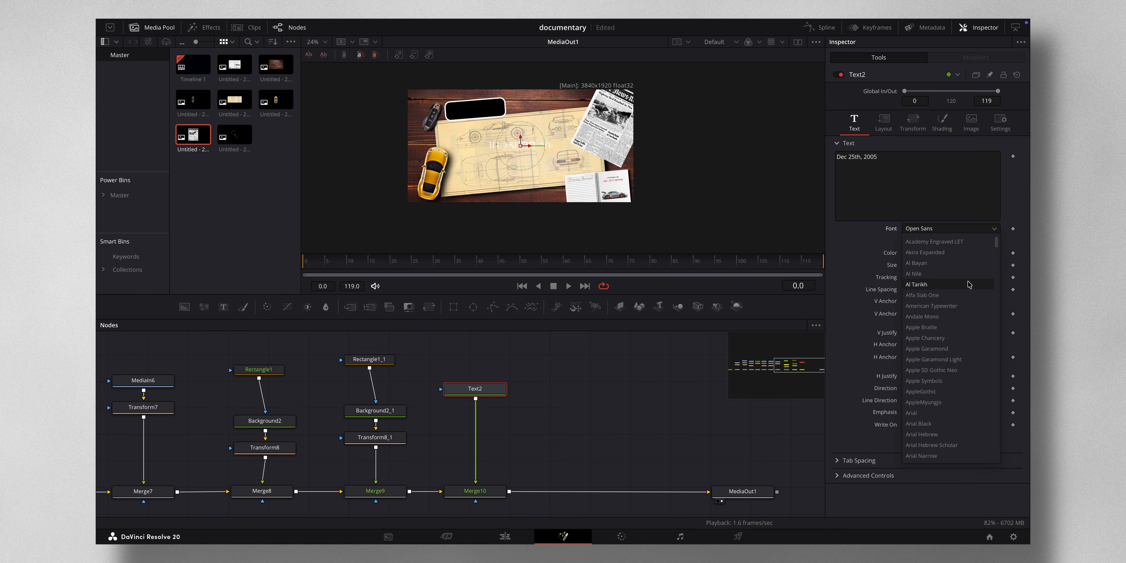
{"action": "left_click", "coordinate": [965, 306]}
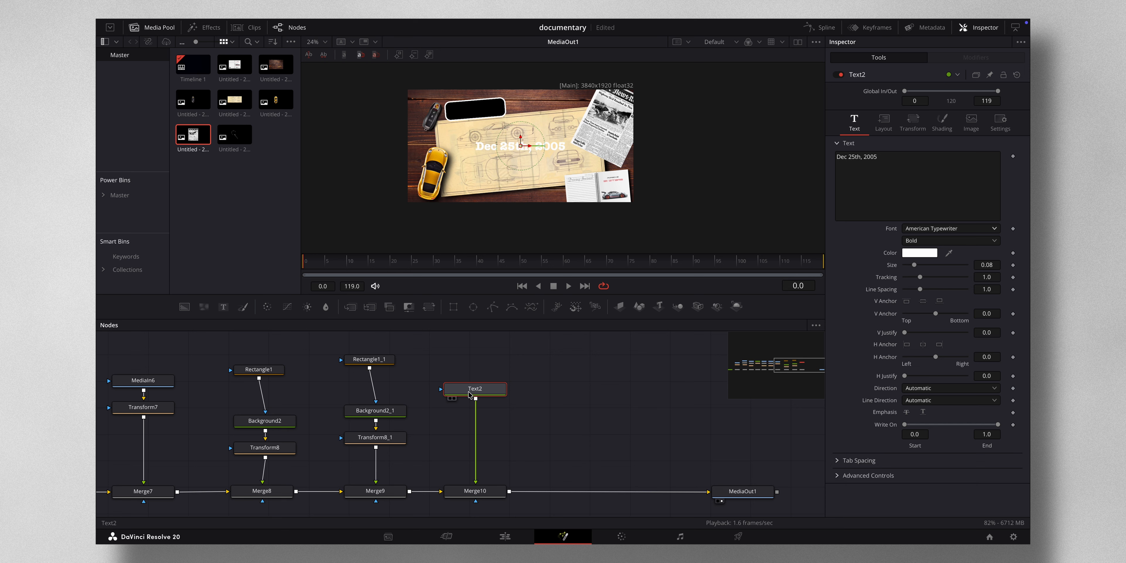
- Insert a Transform node directly after the text node
{"action": "key", "text": "shift+space"}
{"action": "type", "text": "tra"}
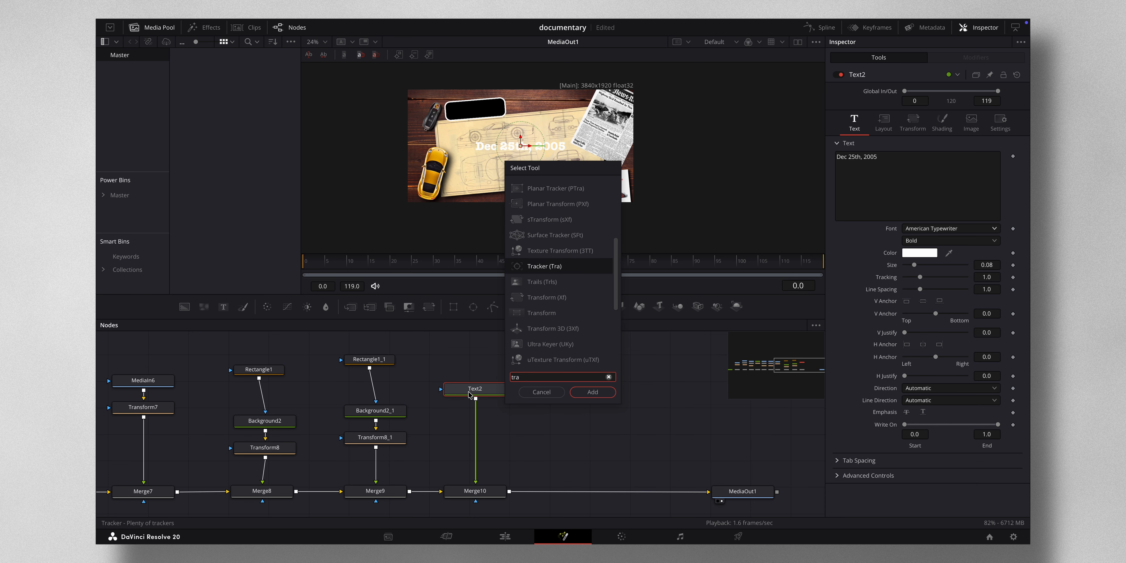
{"action": "type", "text": "ns"}
{"action": "left_click", "coordinate": [592, 392]}
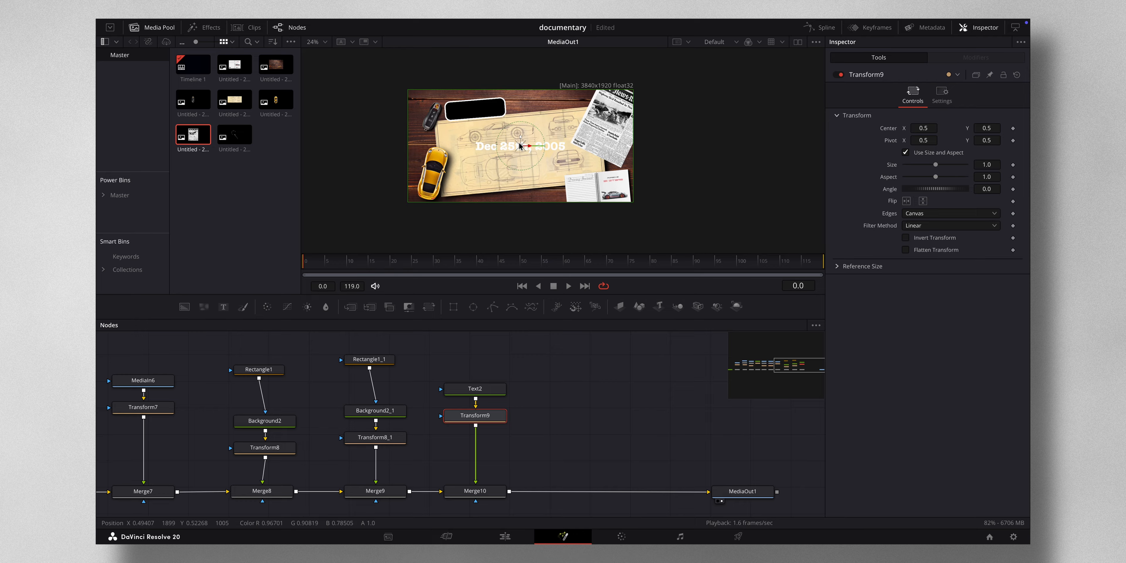
- Move the date into the black label box: center X 0.316, Y about 0.807, size about 0.69, angle 3.2
{"action": "left_click_drag", "start_coordinate": [519, 146], "coordinate": [520, 111]}
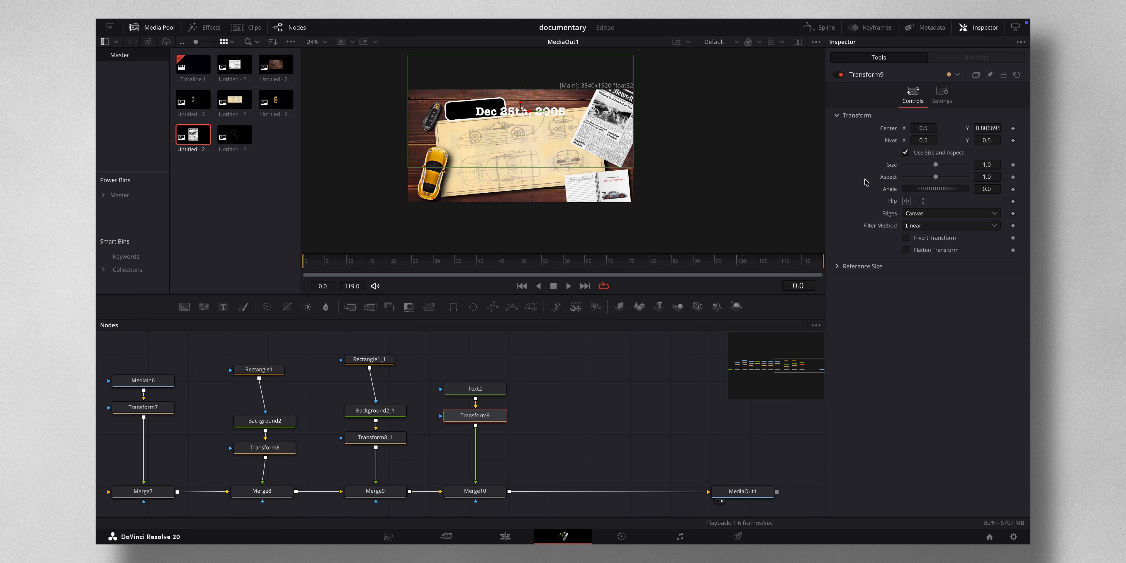
{"action": "left_click_drag", "start_coordinate": [919, 130], "coordinate": [874, 130]}
{"action": "left_click_drag", "start_coordinate": [993, 163], "coordinate": [847, 146]}
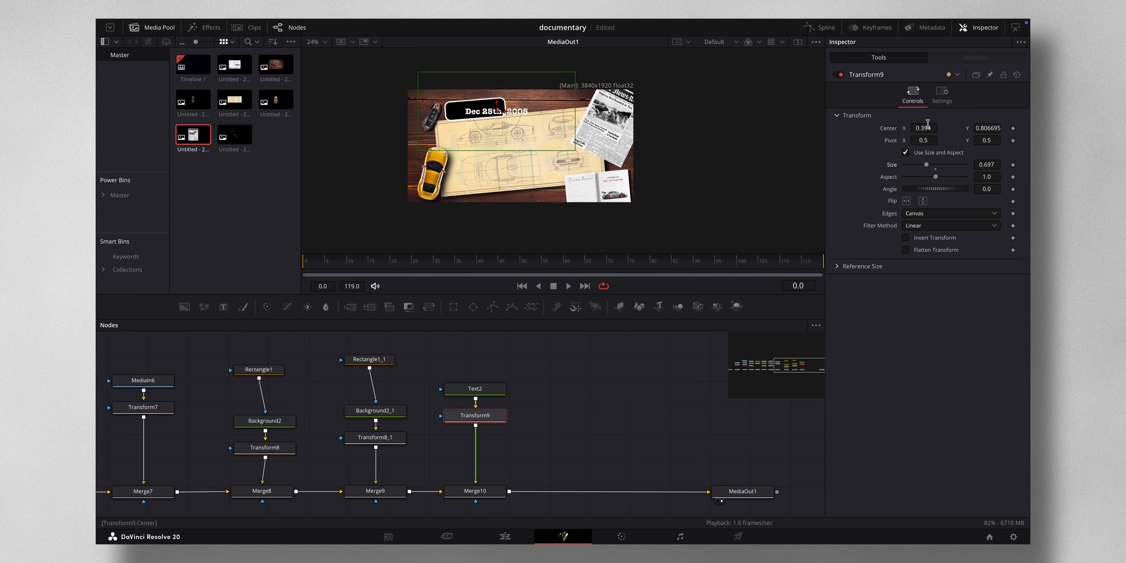
{"action": "left_click_drag", "start_coordinate": [924, 127], "coordinate": [887, 120]}
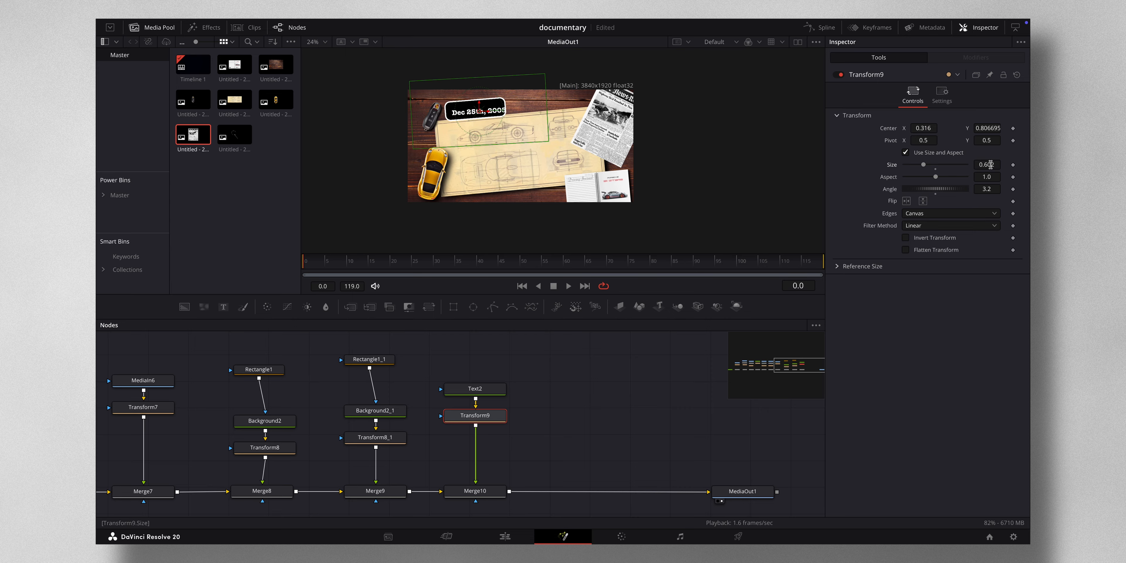
{"action": "left_click_drag", "start_coordinate": [932, 128], "coordinate": [926, 126]}
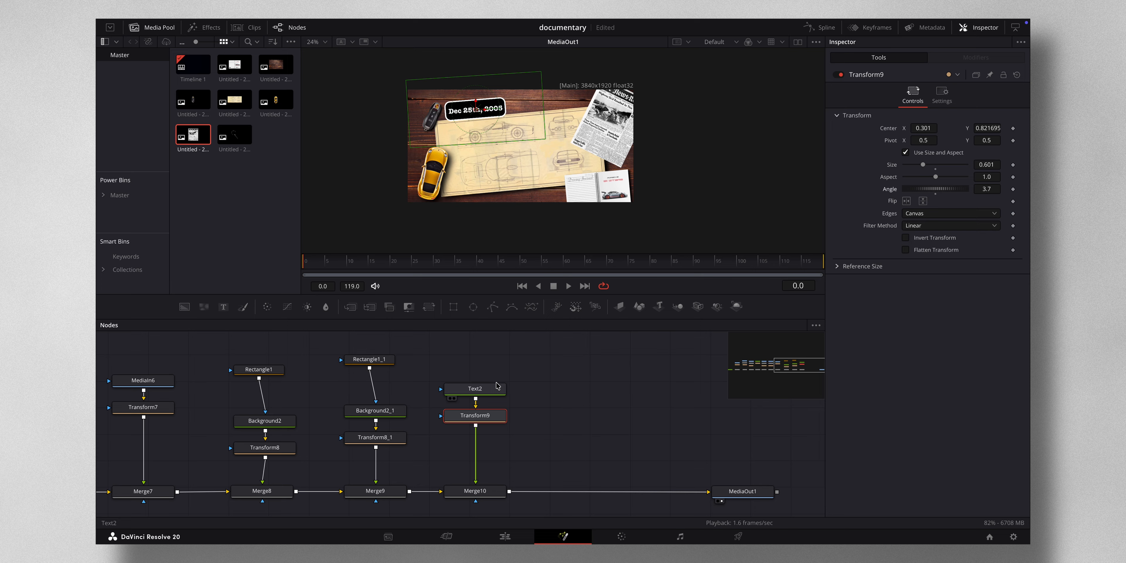
- Add a Follower modifier to the date text and open its character transform settings
{"action": "left_click", "coordinate": [497, 386]}
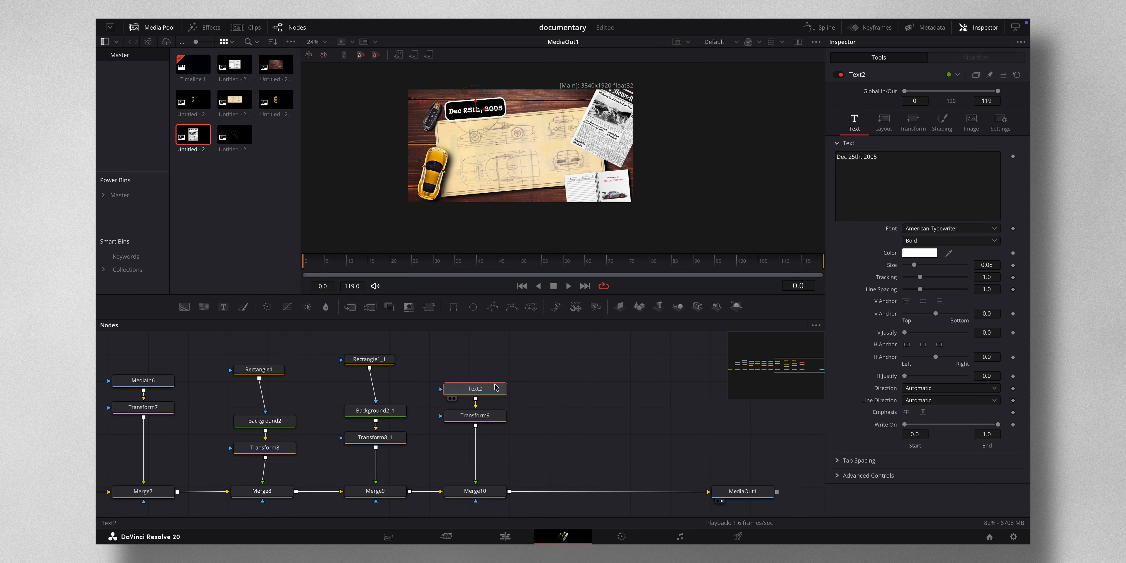
{"action": "right_click", "coordinate": [885, 167]}
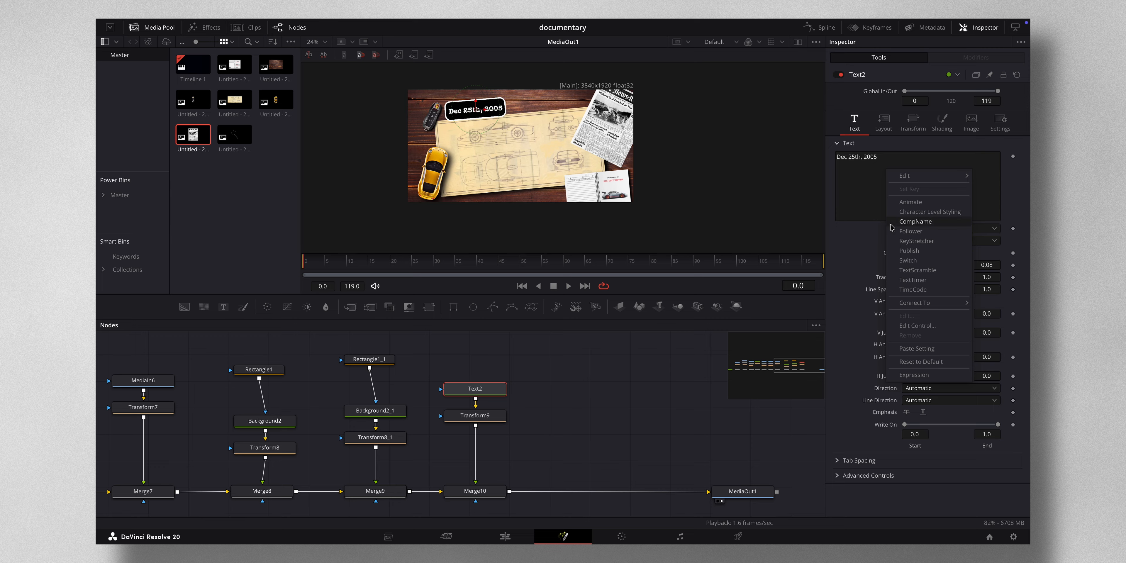
{"action": "left_click", "coordinate": [902, 231]}
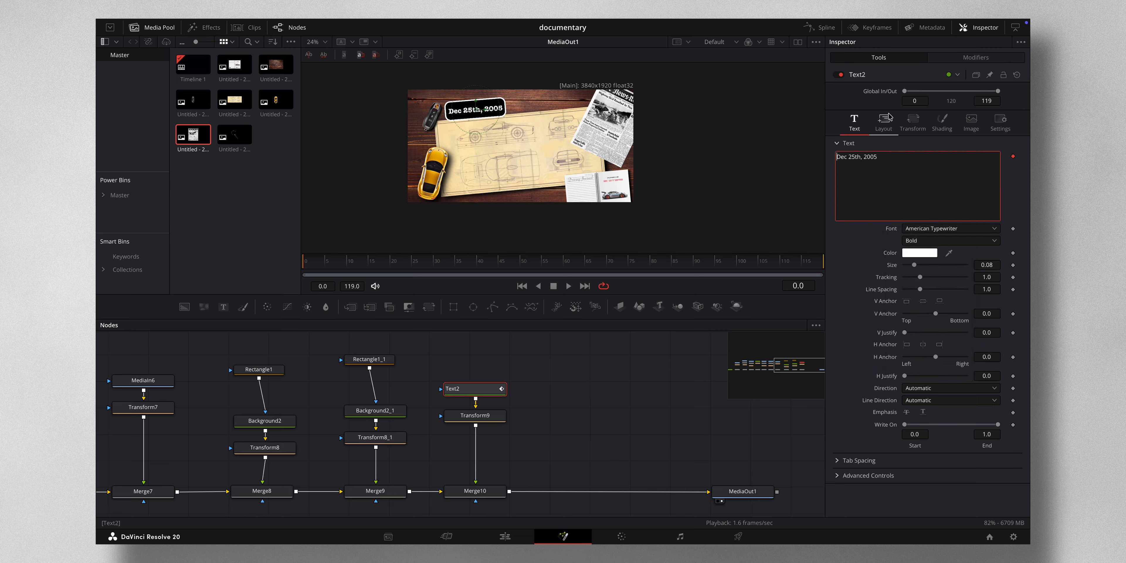
{"action": "left_click", "coordinate": [955, 61]}
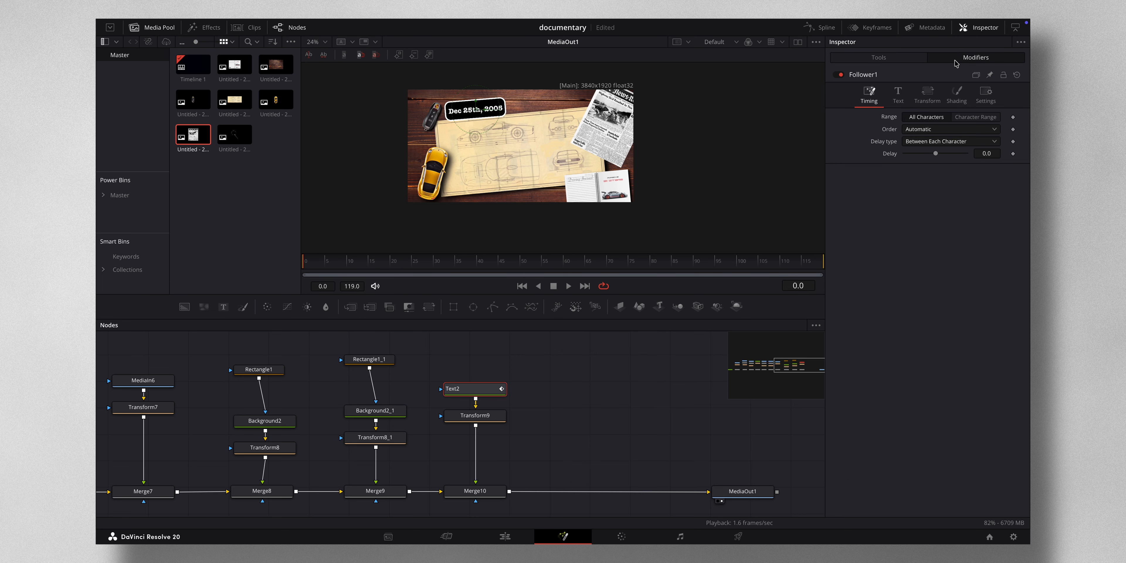
{"action": "left_click", "coordinate": [987, 153]}
{"action": "left_click", "coordinate": [923, 102]}
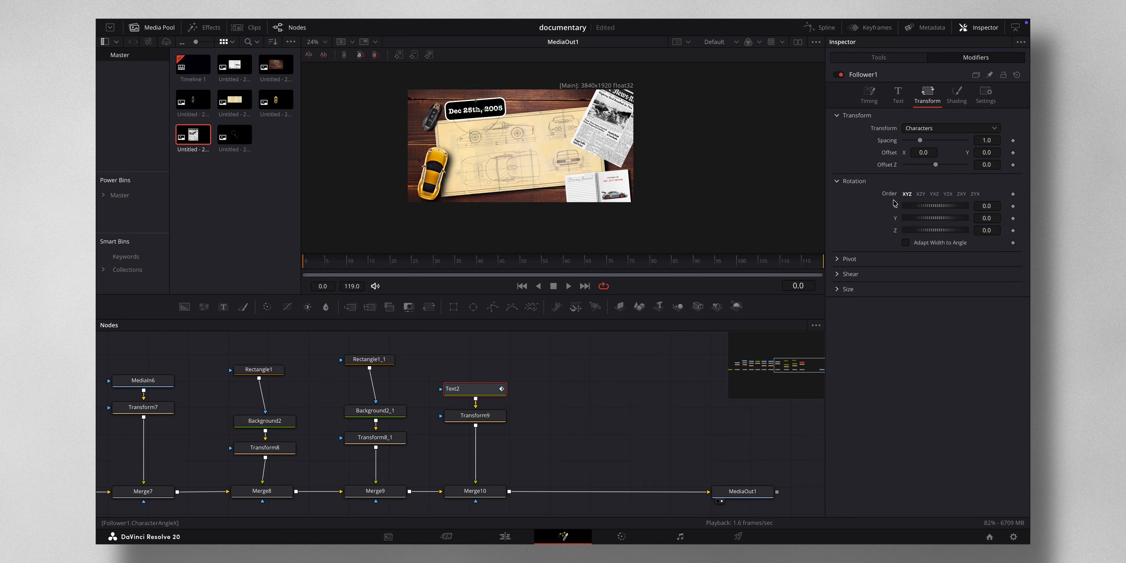
- Keyframe the Follower's character size X and Y at 0 near the start of the timeline
{"action": "left_click", "coordinate": [837, 290]}
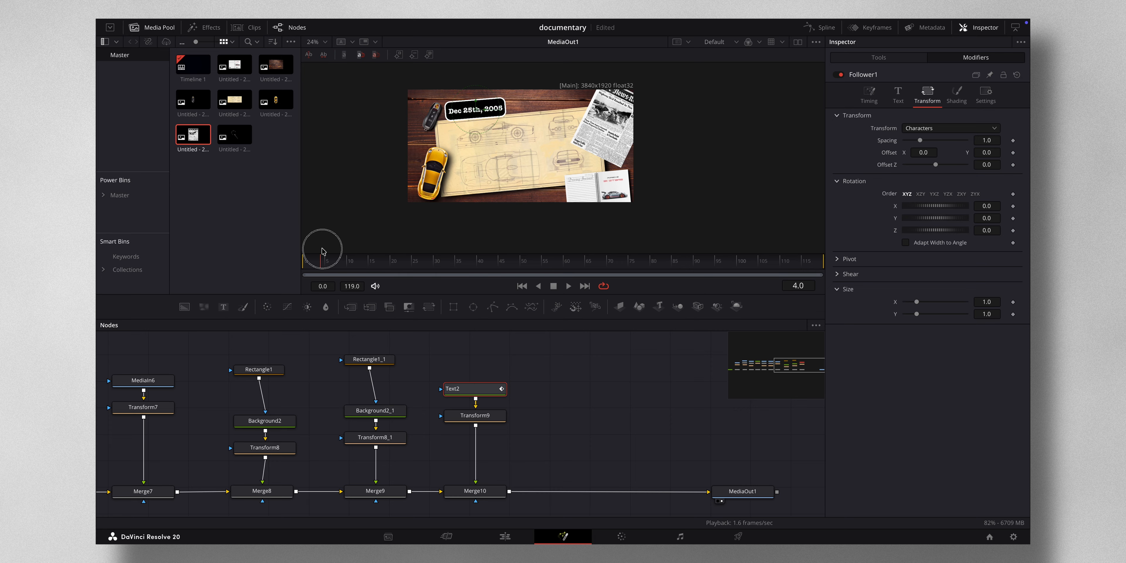
{"action": "left_click", "coordinate": [1013, 302]}
{"action": "left_click", "coordinate": [1013, 314]}
{"action": "left_click_drag", "start_coordinate": [917, 302], "coordinate": [844, 314]}
- Keyframe the character size X and Y back to 1.0 at frame 35
{"action": "left_click_drag", "start_coordinate": [374, 264], "coordinate": [437, 277]}
{"action": "left_click_drag", "start_coordinate": [446, 278], "coordinate": [454, 277]}
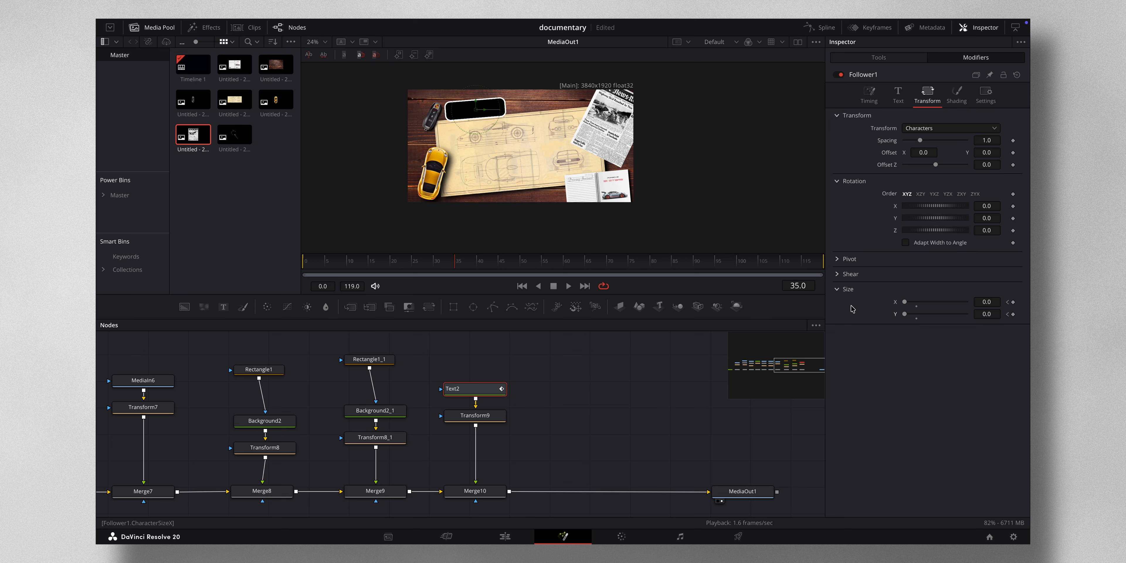
{"action": "left_click", "coordinate": [916, 307]}
{"action": "left_click", "coordinate": [916, 319]}
{"action": "left_click_drag", "start_coordinate": [401, 264], "coordinate": [598, 261]}
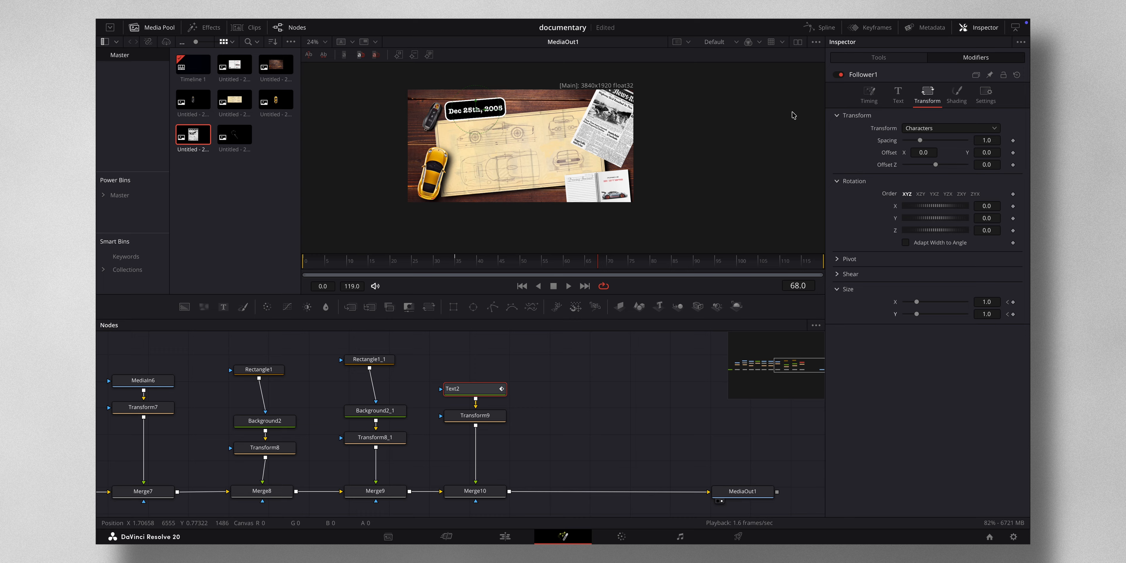
- Apply an Out Cubic ease to the character size curves in the Spline editor
{"action": "left_click", "coordinate": [821, 30]}
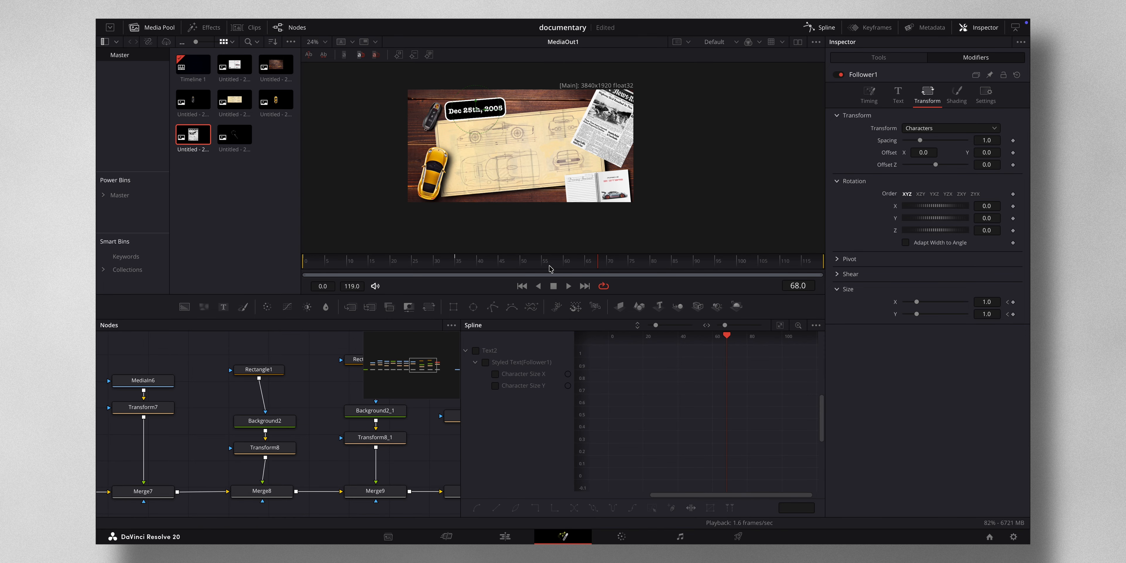
{"action": "left_click", "coordinate": [476, 350]}
{"action": "right_click", "coordinate": [672, 438]}
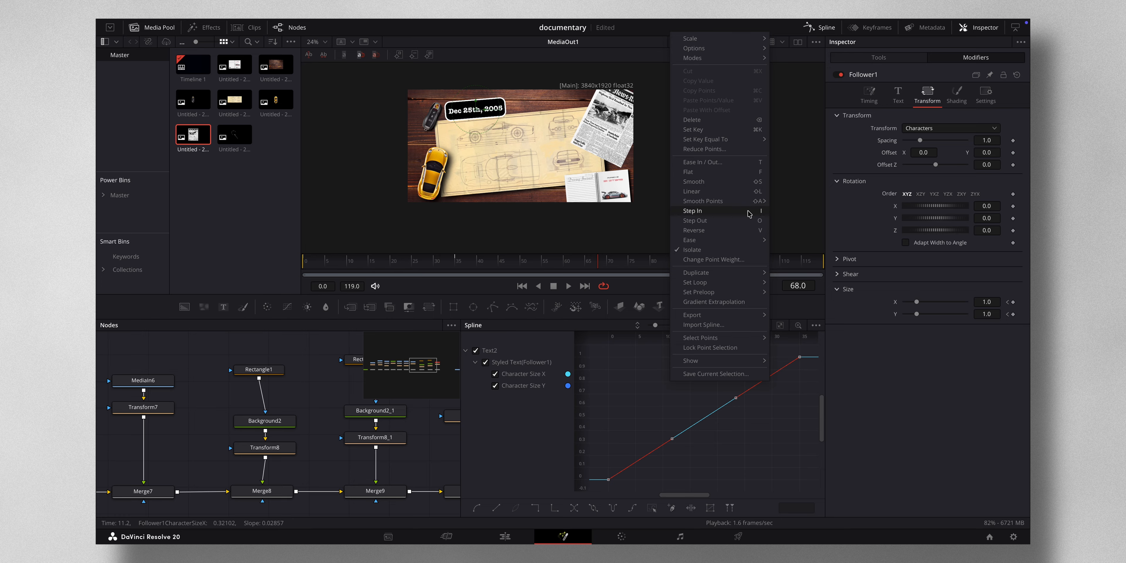
{"action": "mouse_move", "coordinate": [739, 241]}
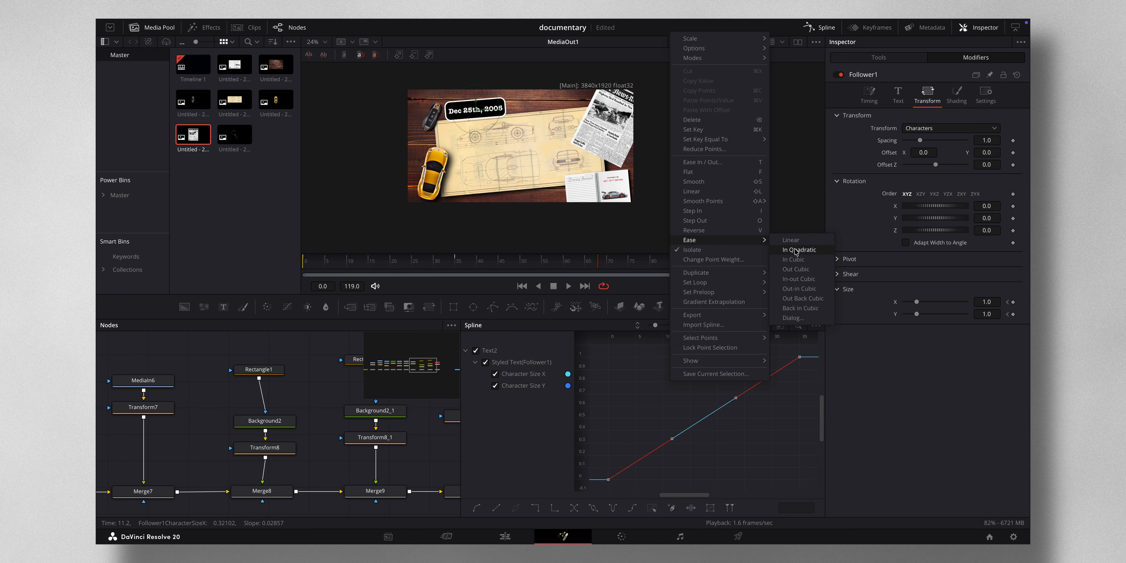
{"action": "left_click", "coordinate": [795, 268]}
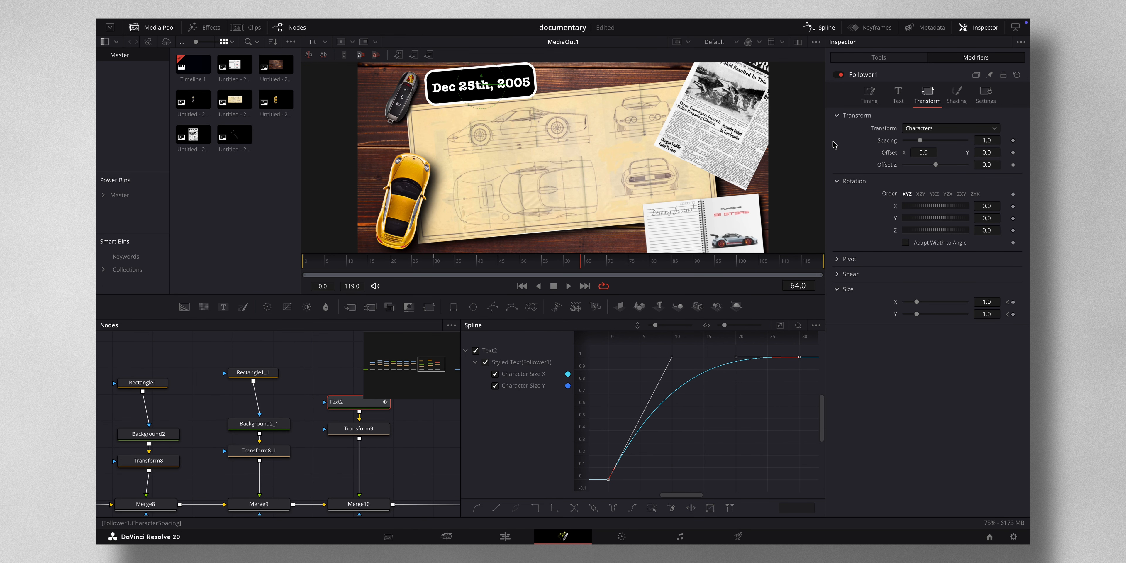
- Scrub the timeline to preview the date's character animation
{"action": "left_click", "coordinate": [814, 27]}
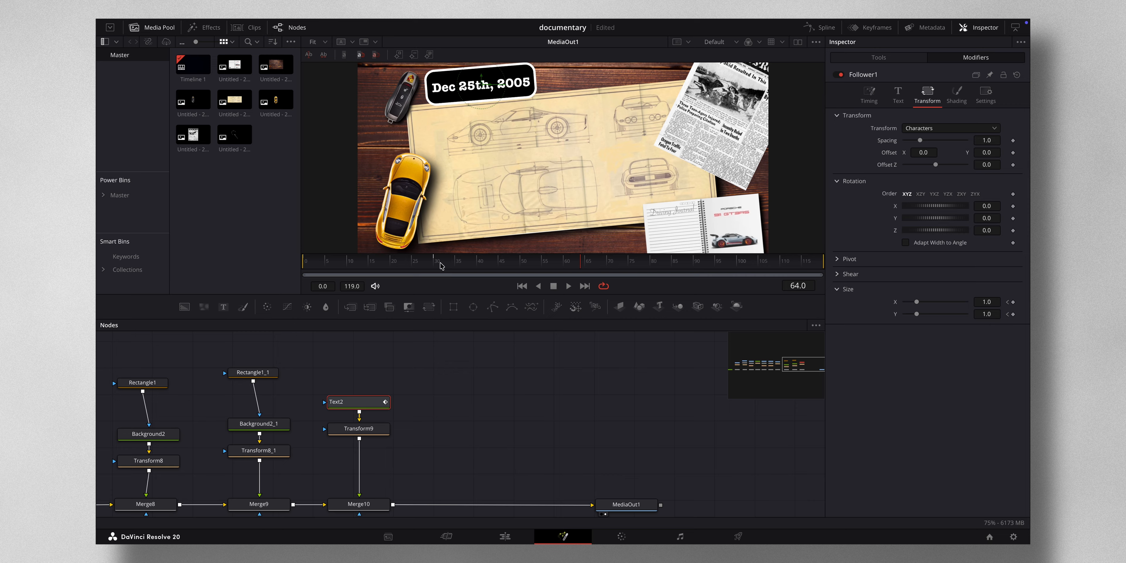
{"action": "left_click_drag", "start_coordinate": [441, 266], "coordinate": [716, 274]}
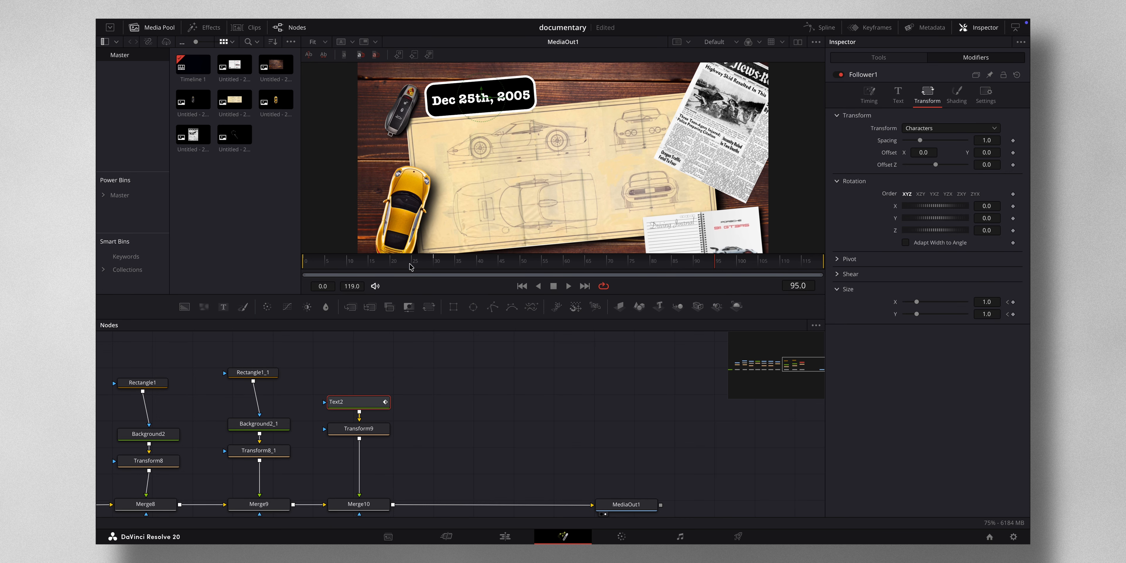
{"action": "left_click_drag", "start_coordinate": [411, 267], "coordinate": [372, 268]}
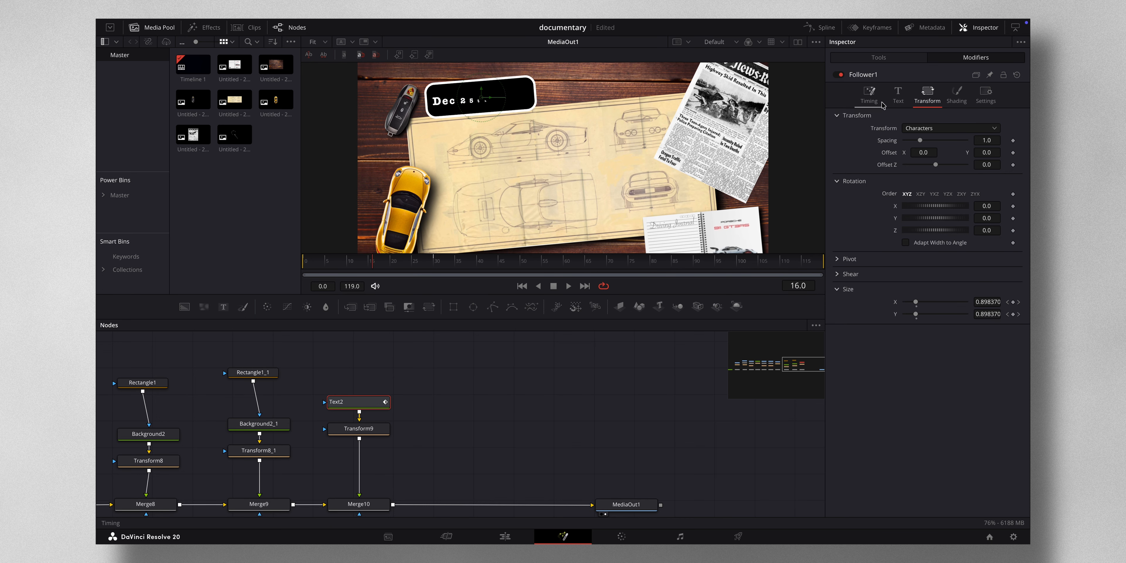
- Enable motion blur on the text node and raise its quality to 6
{"action": "left_click", "coordinate": [879, 58]}
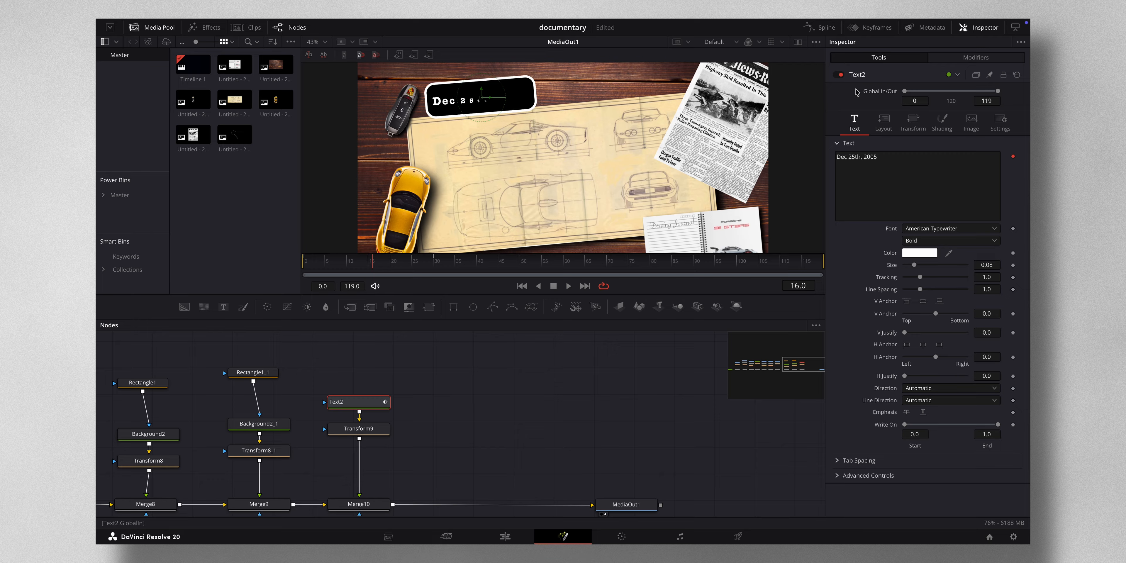
{"action": "left_click", "coordinate": [1001, 121]}
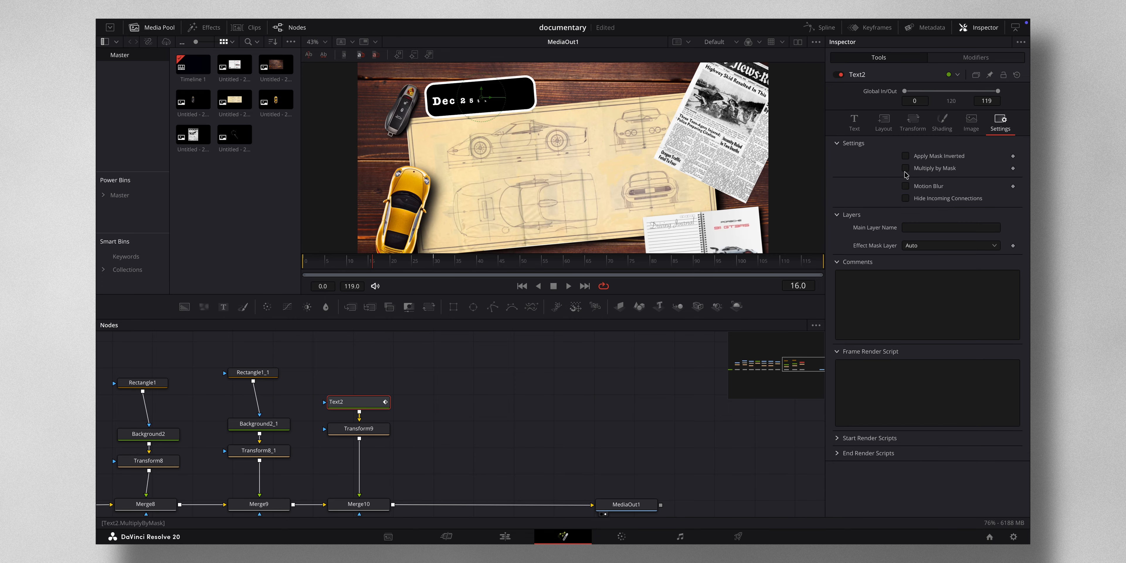
{"action": "left_click", "coordinate": [906, 186]}
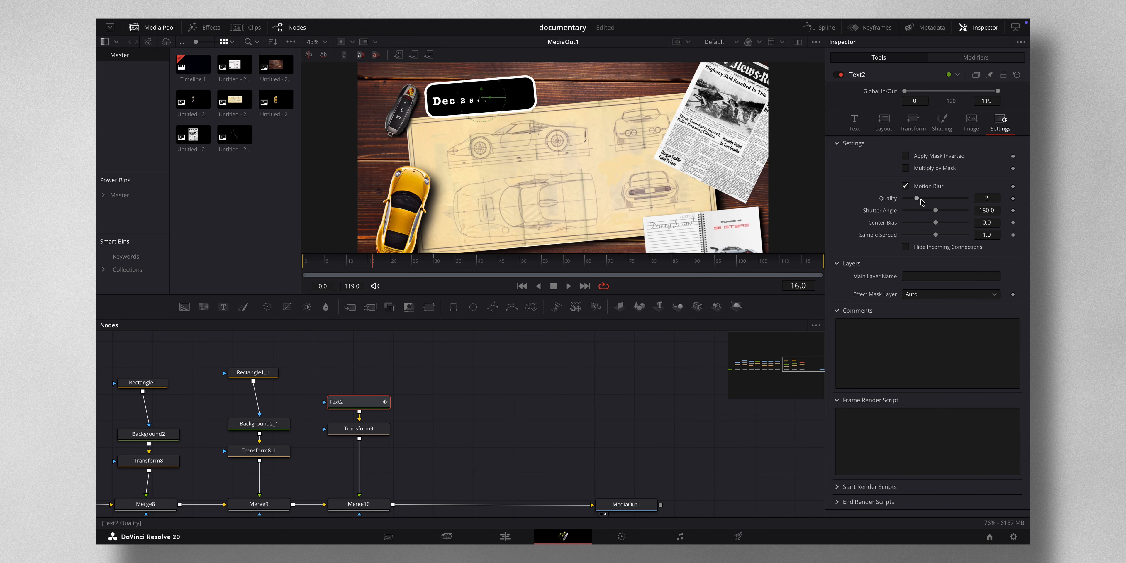
{"action": "left_click", "coordinate": [917, 199]}
{"action": "left_click_drag", "start_coordinate": [916, 201], "coordinate": [941, 201]}
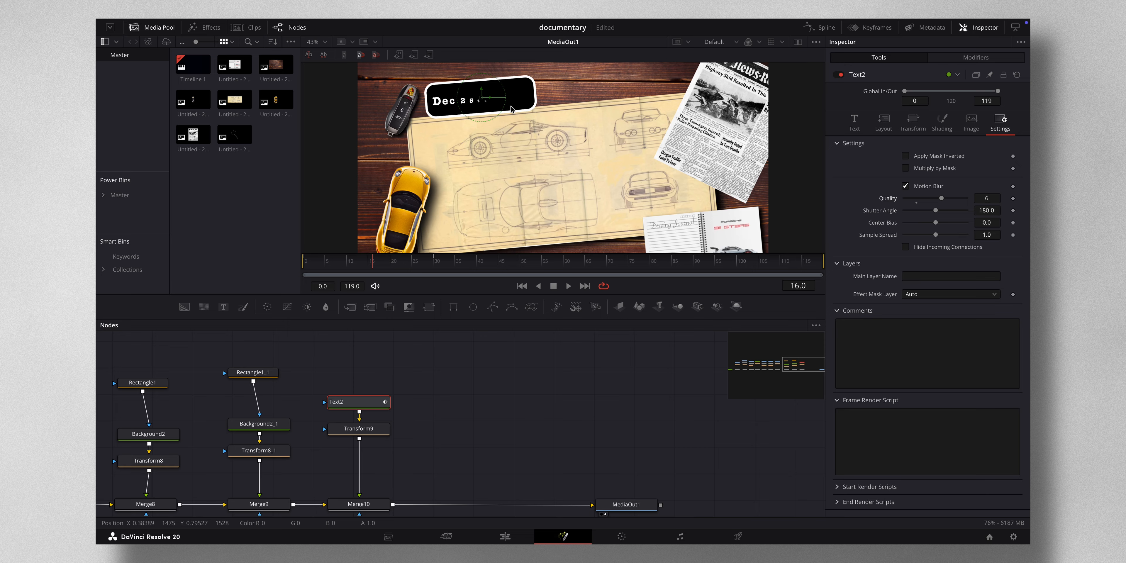
- Return the playhead to frame 1 and move the MediaOut1 node further right to make room in the node tree
{"action": "left_click_drag", "start_coordinate": [338, 262], "coordinate": [310, 262]}
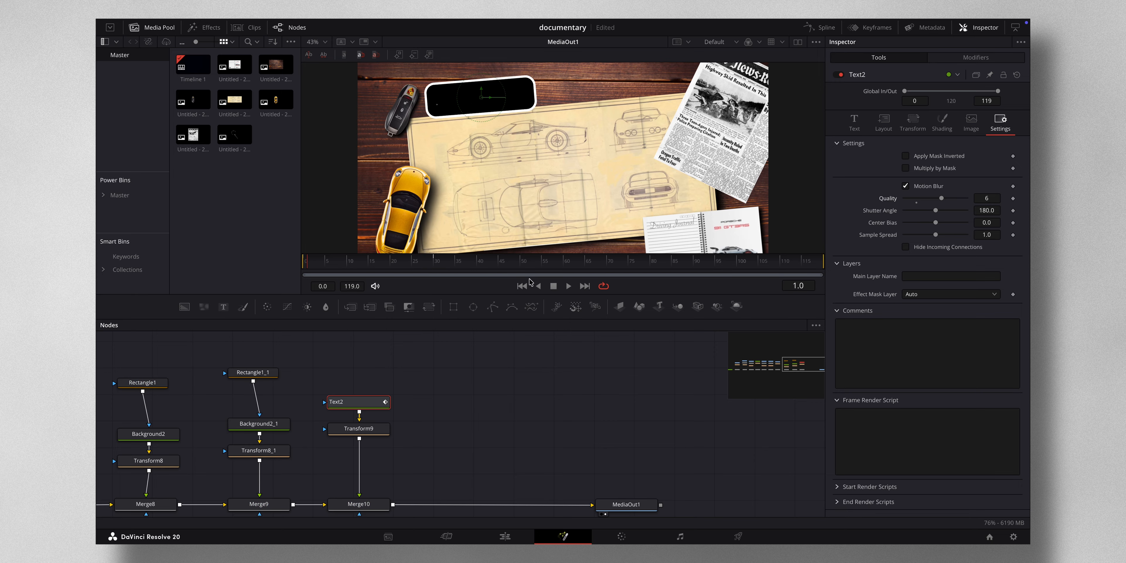
{"action": "scroll", "coordinate": [530, 350], "scroll_direction": "down", "scroll_amount": 3}
{"action": "scroll", "coordinate": [526, 348], "scroll_direction": "right", "scroll_amount": 5}
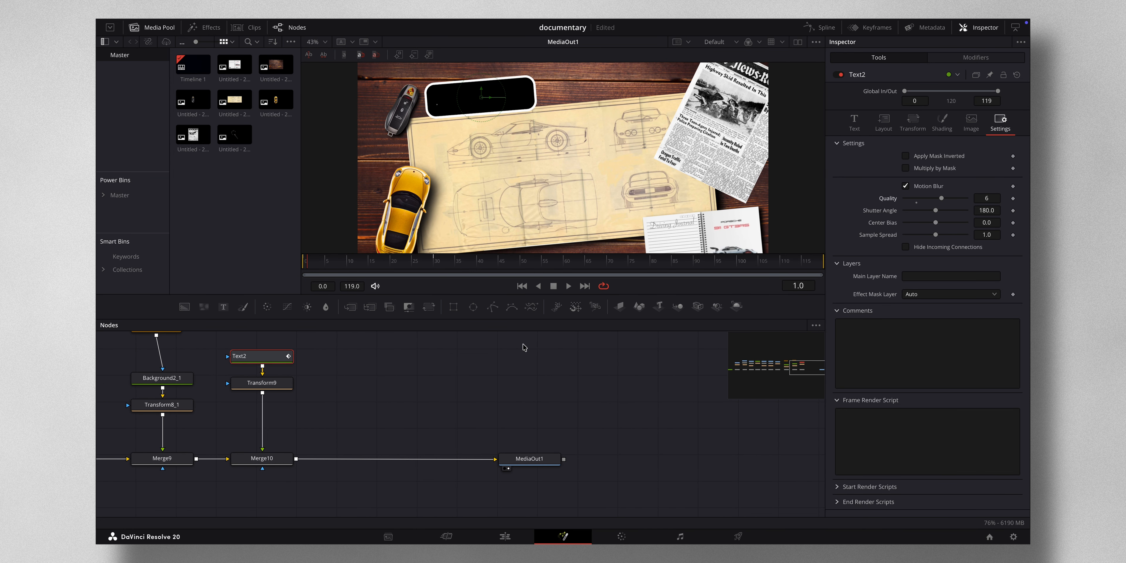
{"action": "left_click_drag", "start_coordinate": [533, 453], "coordinate": [758, 463]}
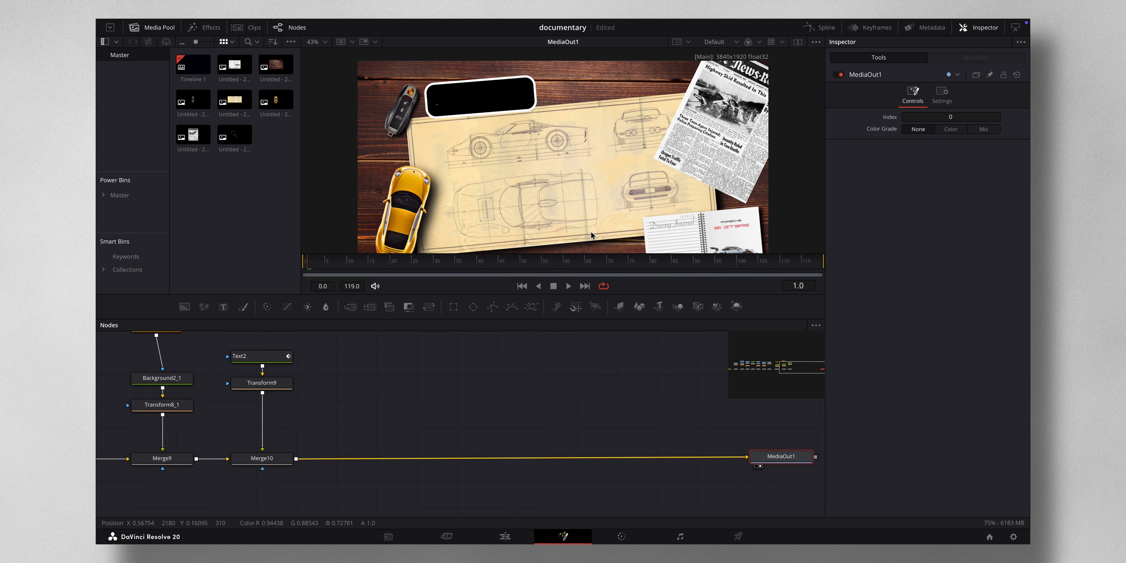
{"action": "scroll", "coordinate": [591, 232], "scroll_direction": "down", "scroll_amount": 3}
{"action": "scroll", "coordinate": [591, 232], "scroll_direction": "up", "scroll_amount": 3}
{"action": "scroll", "coordinate": [591, 232], "scroll_direction": "down", "scroll_amount": 1}
{"action": "scroll", "coordinate": [591, 232], "scroll_direction": "down", "scroll_amount": 1}
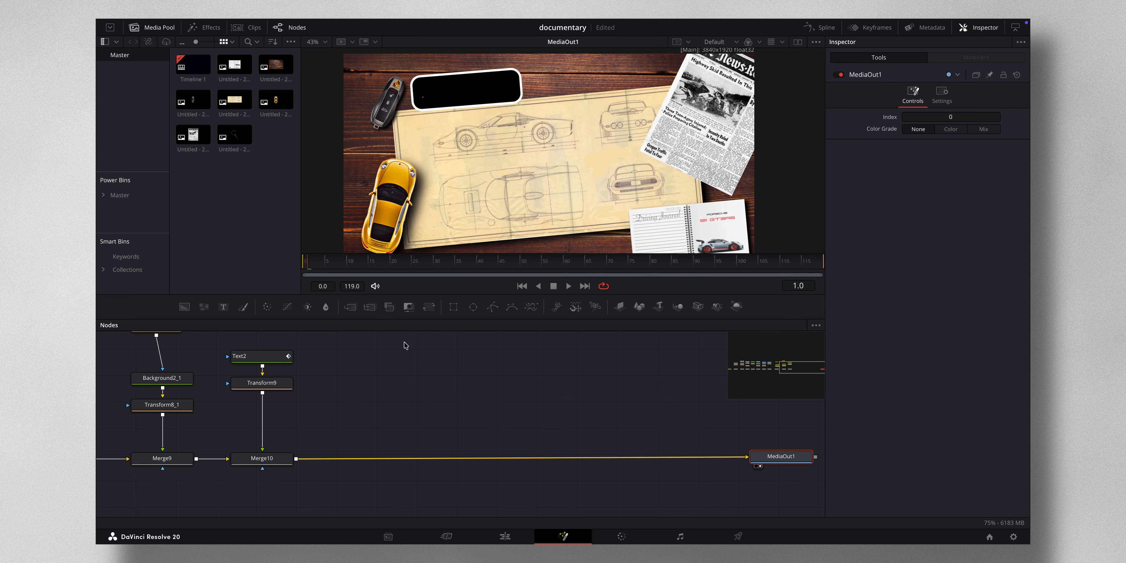
- Insert a Transform node after Merge10, before MediaOut1
{"action": "left_click", "coordinate": [279, 459]}
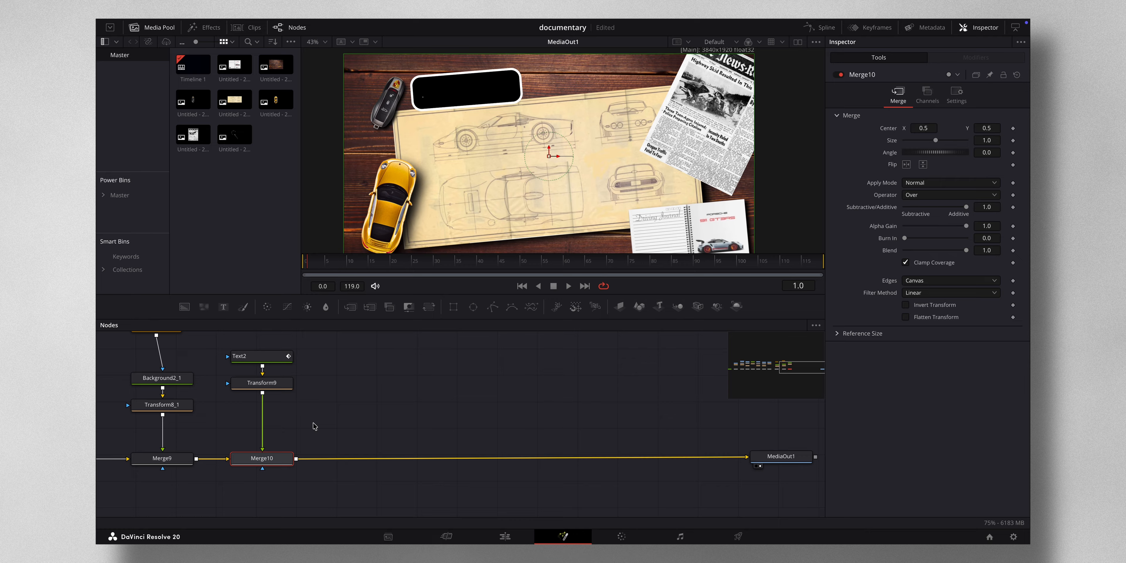
{"action": "key", "text": "shift+space"}
{"action": "type", "text": "tra"}
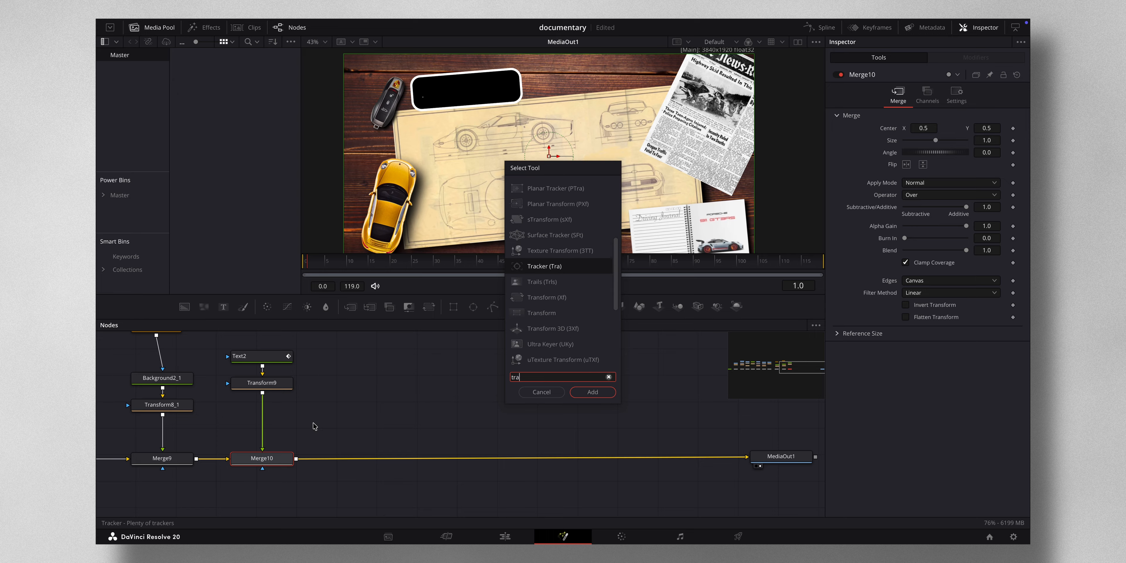
{"action": "type", "text": "ns"}
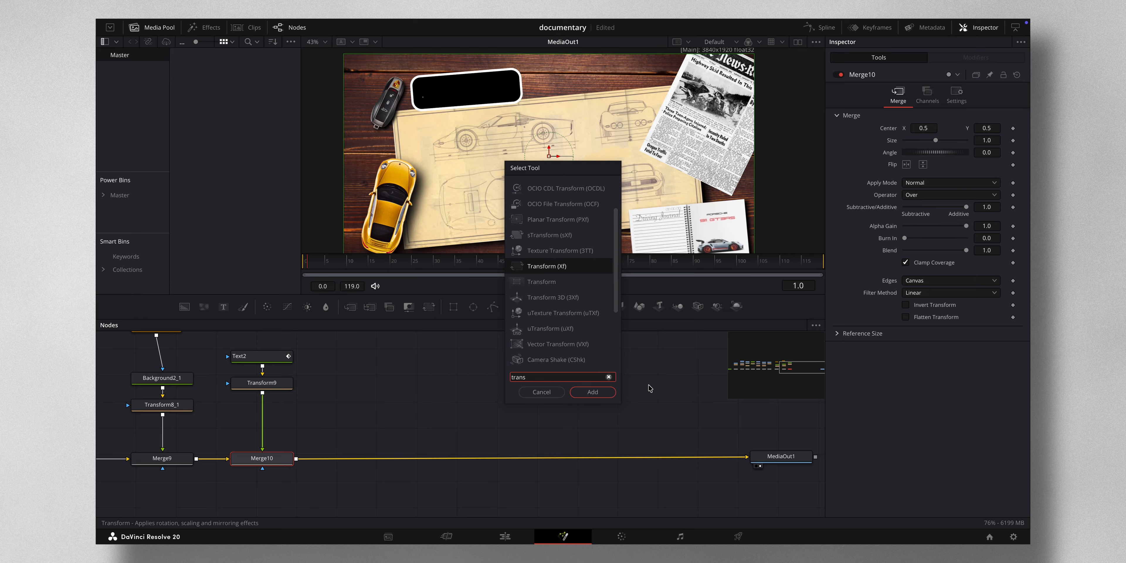
{"action": "left_click", "coordinate": [592, 391]}
{"action": "left_click_drag", "start_coordinate": [334, 462], "coordinate": [415, 464]}
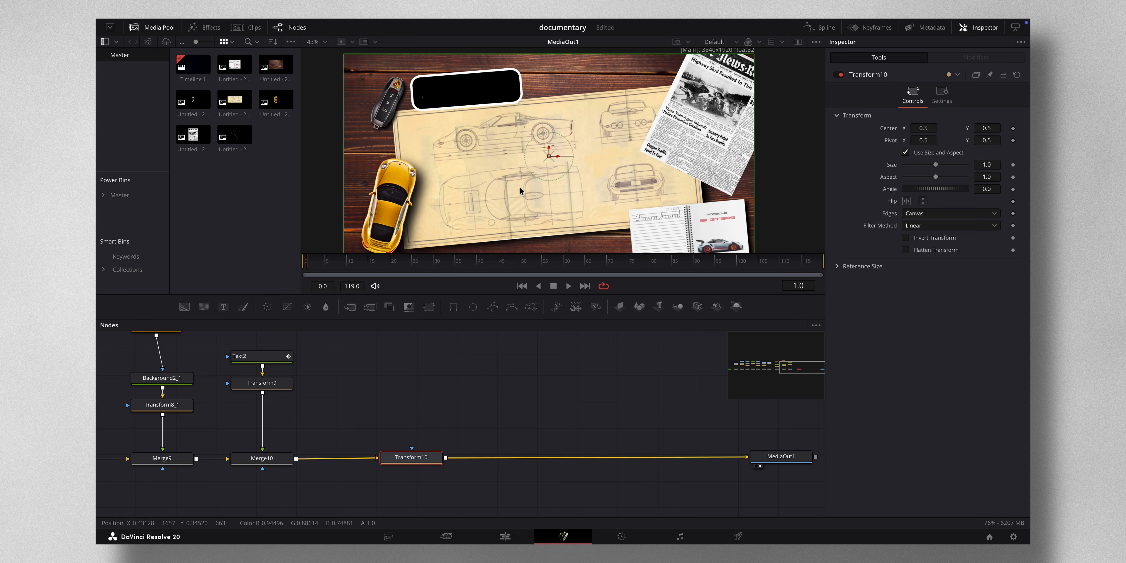
{"action": "left_click_drag", "start_coordinate": [417, 462], "coordinate": [415, 463]}
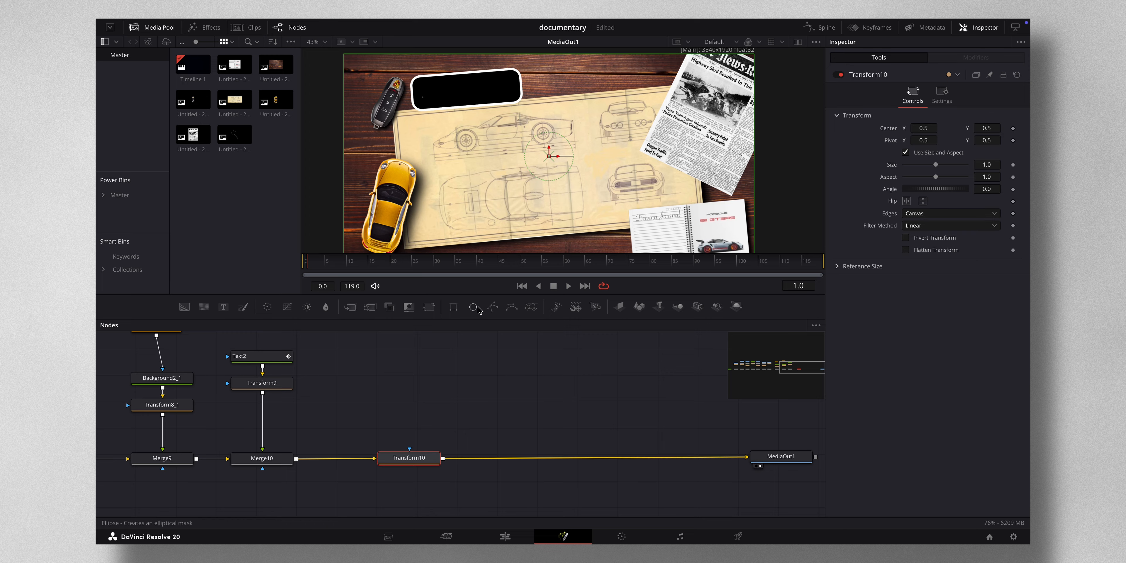
- Mask Transform10 with an Ellipse set to 0.15 width and height, and scale the transform to 2.08
{"action": "left_click_drag", "start_coordinate": [473, 307], "coordinate": [407, 457]}
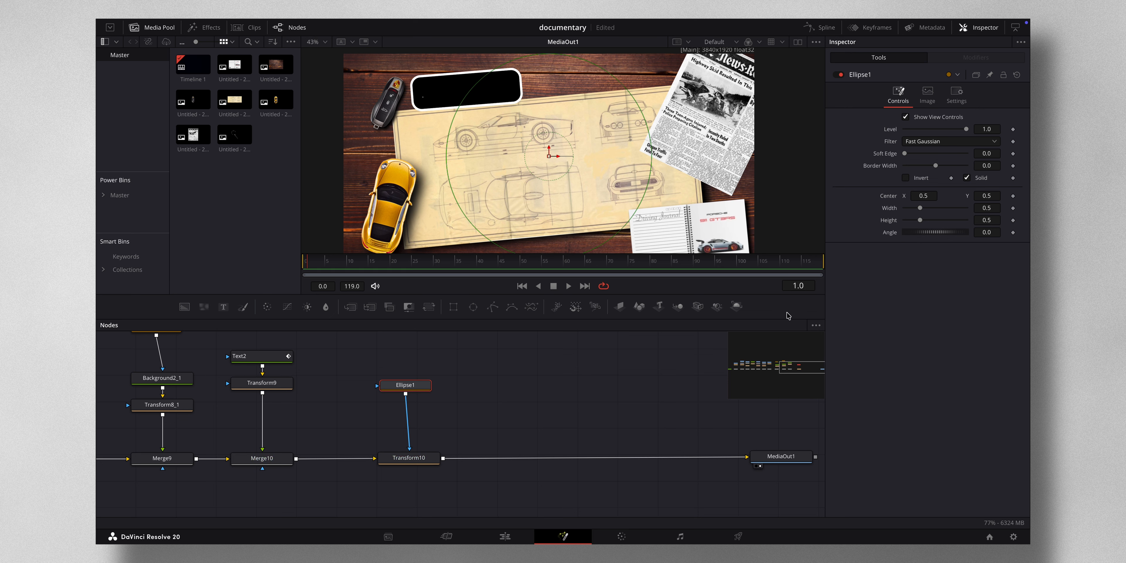
{"action": "left_click", "coordinate": [995, 208]}
{"action": "type", "text": "0.15"}
{"action": "key", "text": "Tab"}
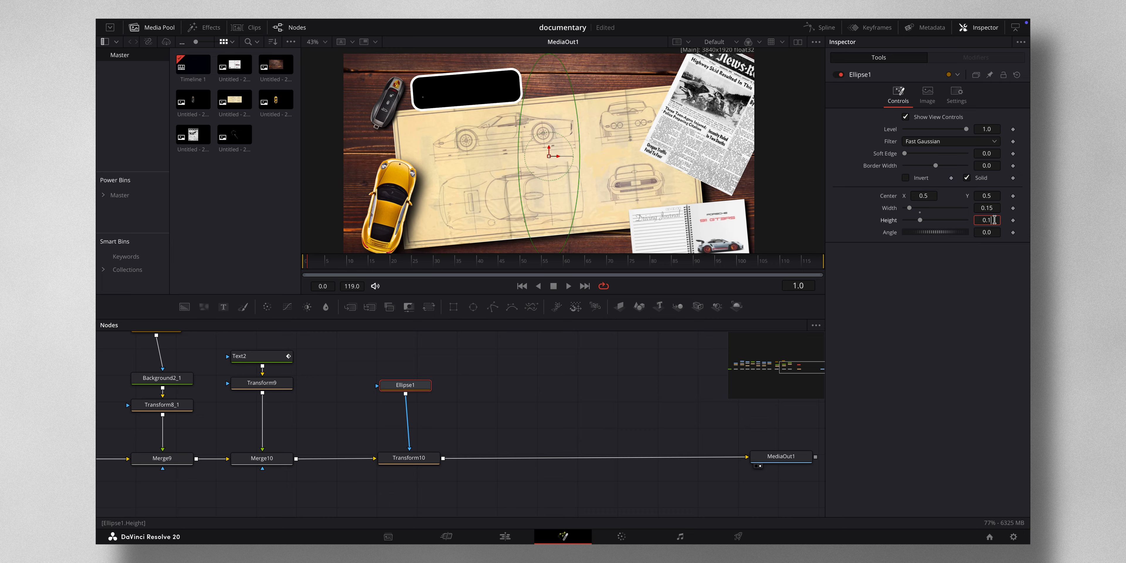
{"action": "key", "text": "Tab"}
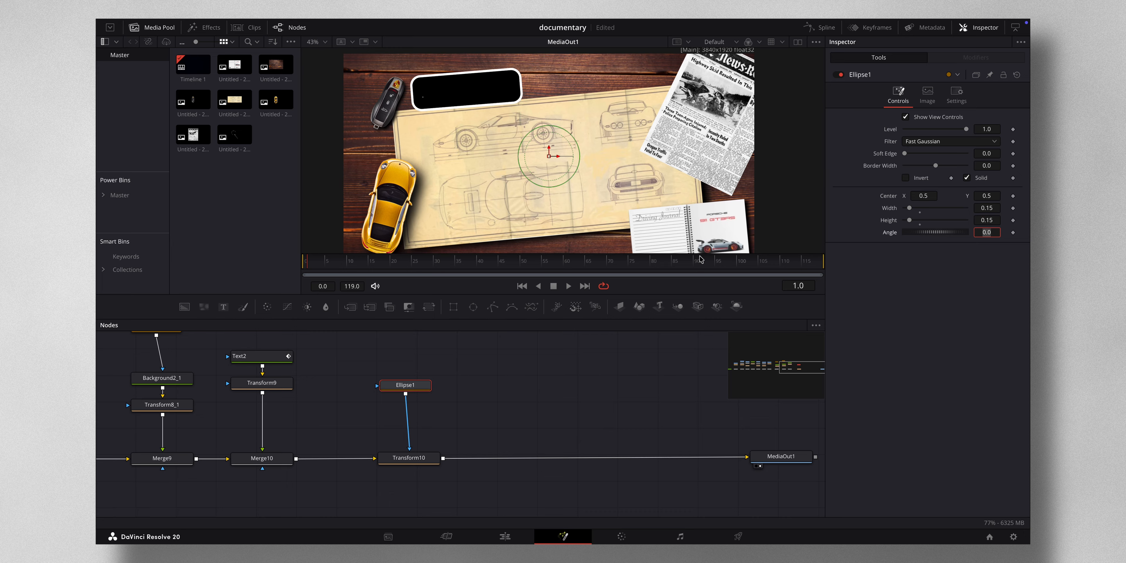
{"action": "left_click", "coordinate": [418, 457]}
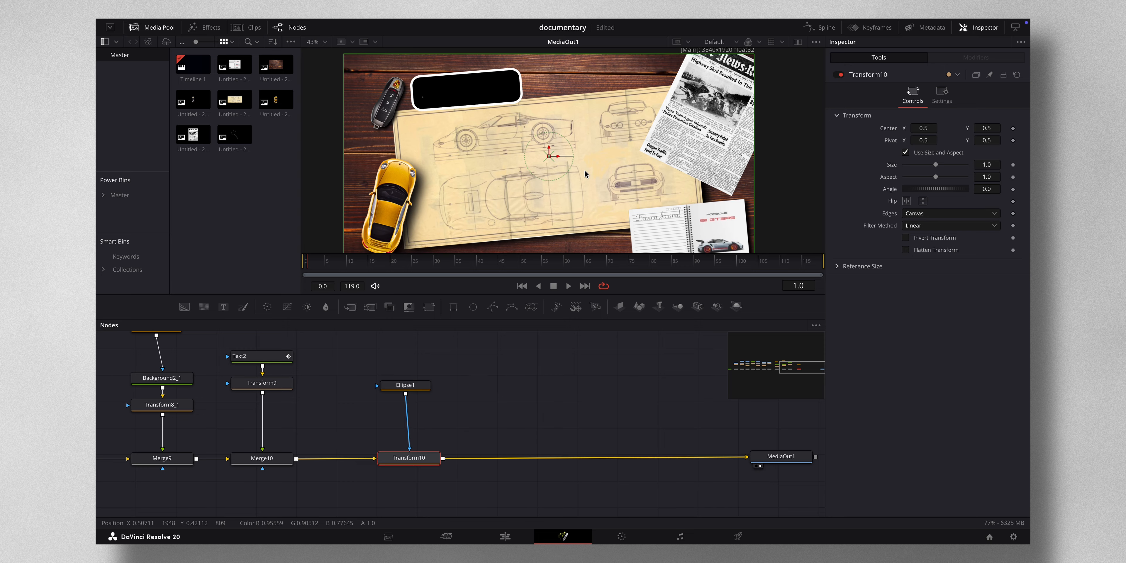
{"action": "mouse_move", "coordinate": [936, 168]}
{"action": "left_mouse_down"}
{"action": "mouse_move", "coordinate": [953, 167]}
{"action": "mouse_move", "coordinate": [943, 170]}
{"action": "left_mouse_up"}
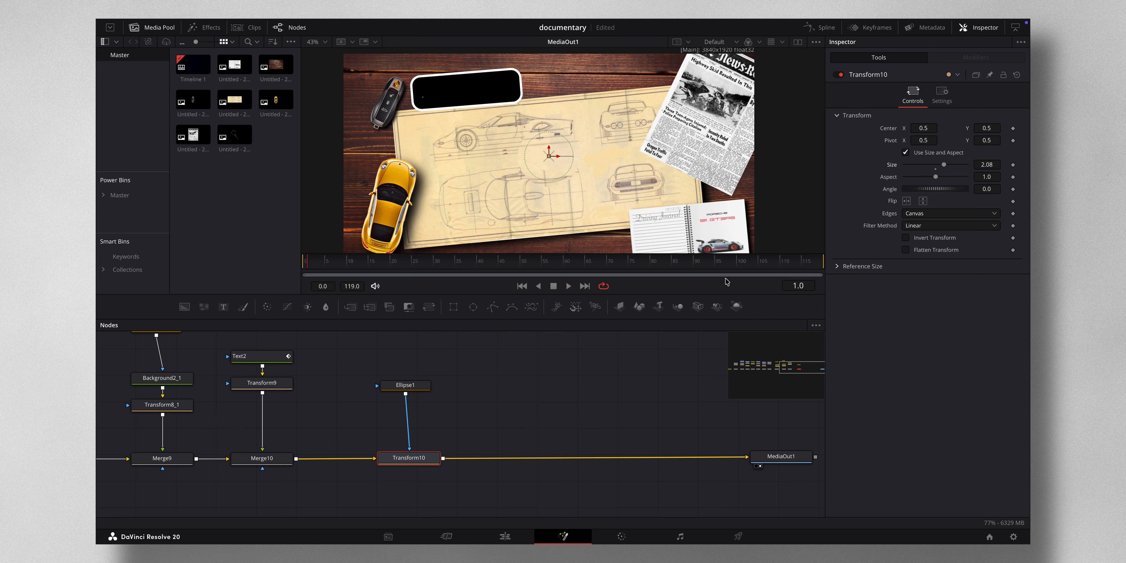
- Add the magnifying glass clip from the media pool into the node tree, merged over Transform10's output
{"action": "scroll", "coordinate": [604, 426], "scroll_direction": "right", "scroll_amount": 5}
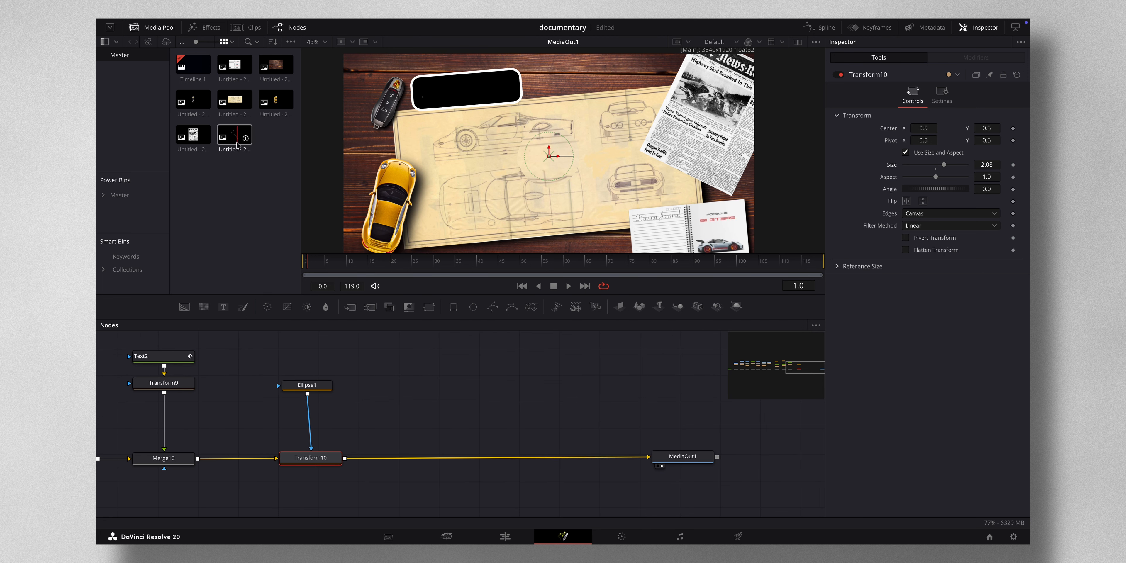
{"action": "mouse_move", "coordinate": [238, 140]}
{"action": "left_mouse_down"}
{"action": "mouse_move", "coordinate": [415, 305]}
{"action": "mouse_move", "coordinate": [415, 359]}
{"action": "mouse_move", "coordinate": [462, 358]}
{"action": "mouse_move", "coordinate": [348, 457]}
{"action": "left_mouse_up"}
{"action": "left_click", "coordinate": [442, 362]}
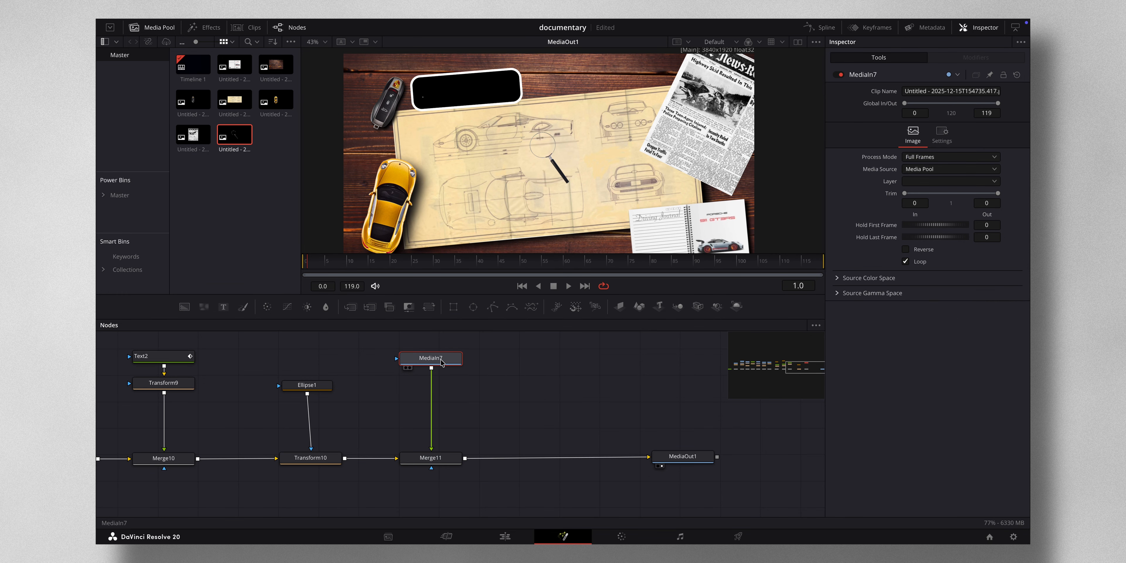
- Insert a Transform node after the magnifying glass MediaIn7 node
{"action": "key", "text": "shift+space"}
{"action": "type", "text": "trans"}
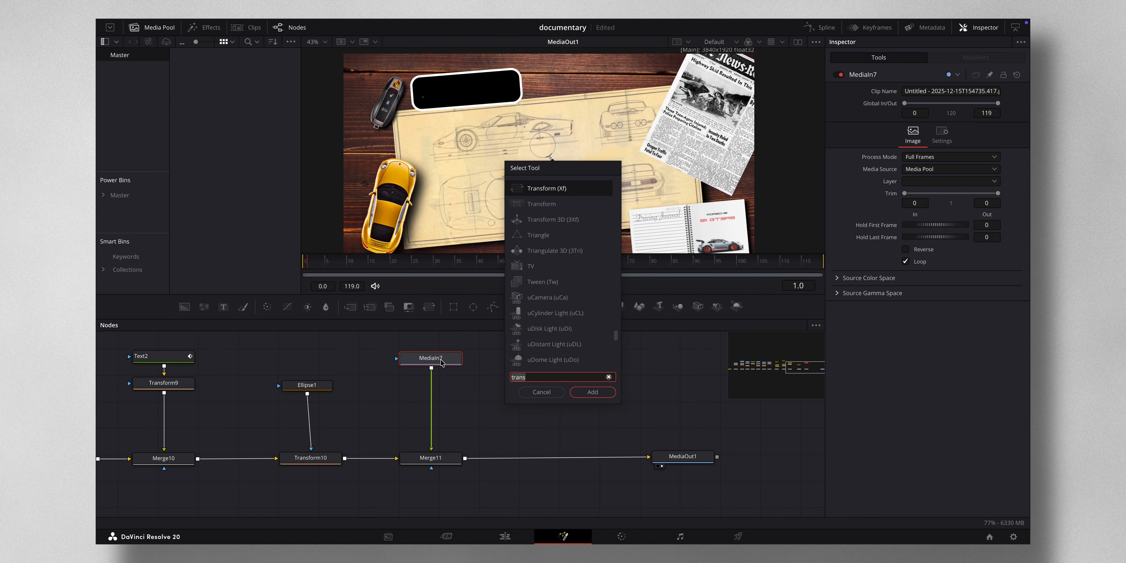
{"action": "key", "text": "BackSpace"}
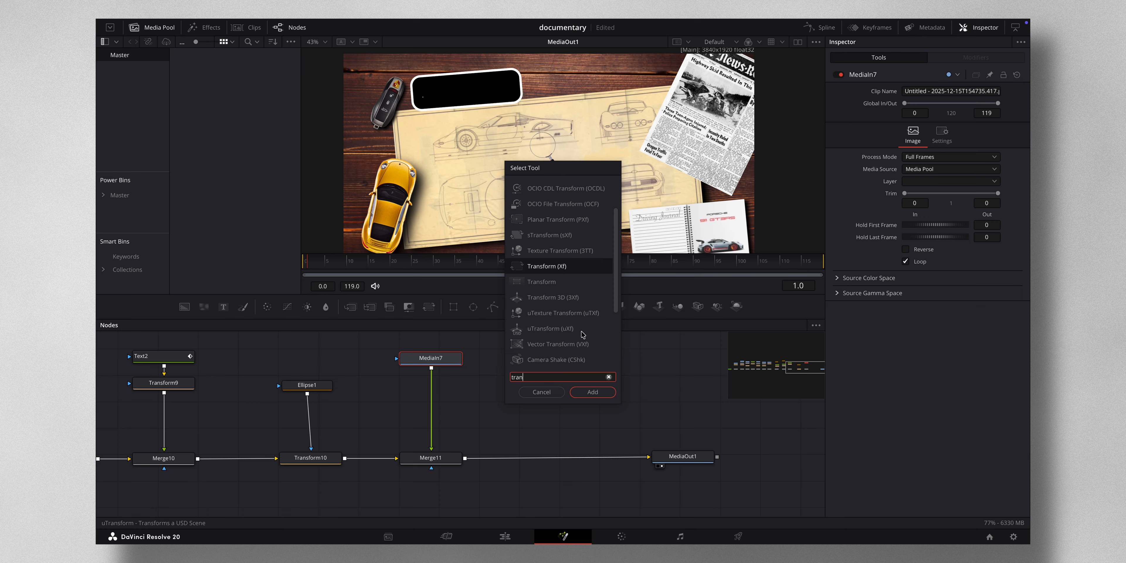
{"action": "left_click", "coordinate": [591, 392]}
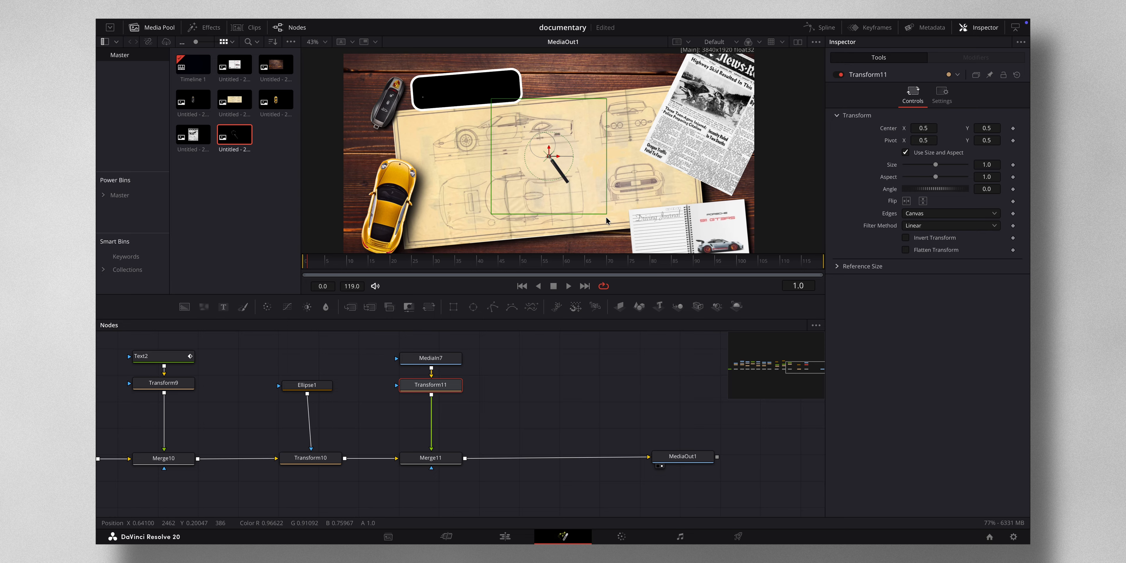
- Scale the magnifying glass to 2.02 and position it so its lens sits over the ellipse
{"action": "left_click_drag", "start_coordinate": [936, 166], "coordinate": [943, 166]}
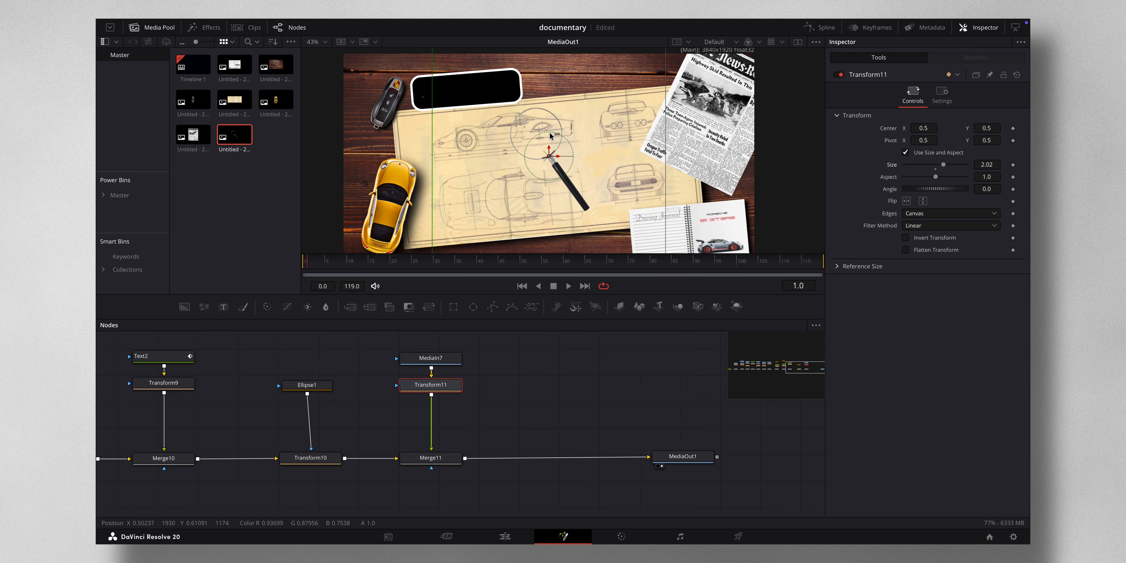
{"action": "left_click_drag", "start_coordinate": [550, 157], "coordinate": [558, 172]}
{"action": "scroll", "coordinate": [542, 151], "scroll_direction": "up", "scroll_amount": 8}
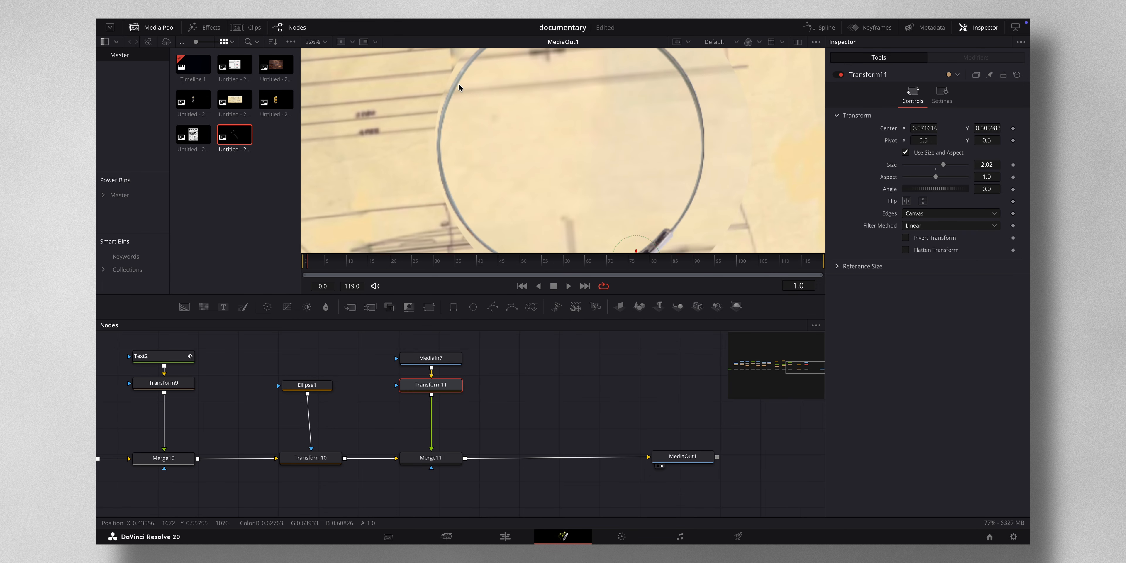
{"action": "scroll", "coordinate": [459, 83], "scroll_direction": "up", "scroll_amount": 5}
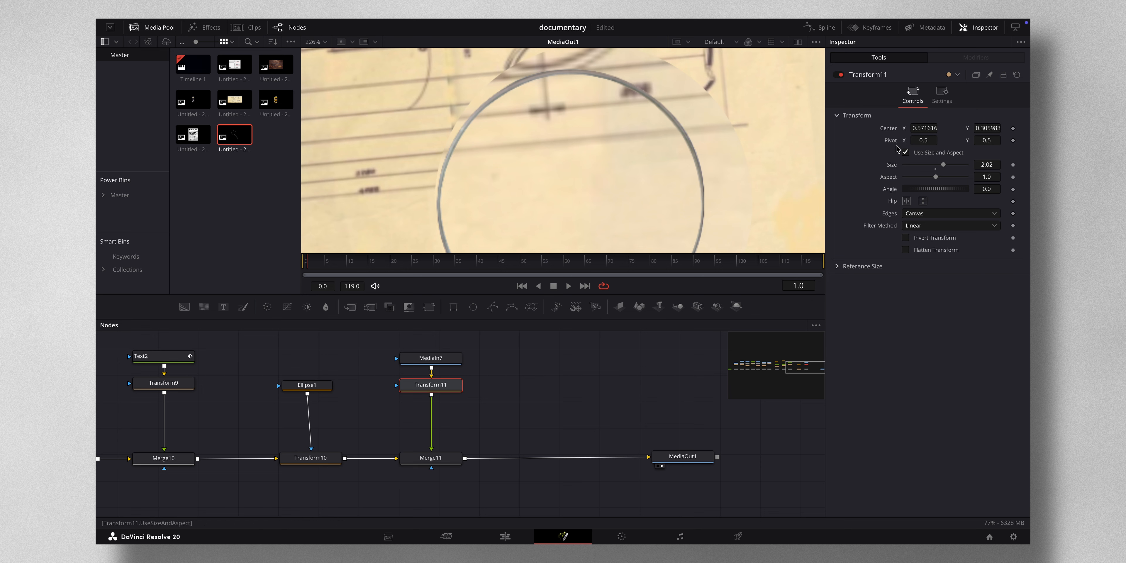
{"action": "left_click_drag", "start_coordinate": [991, 165], "coordinate": [610, 174]}
{"action": "left_click_drag", "start_coordinate": [925, 128], "coordinate": [607, 183]}
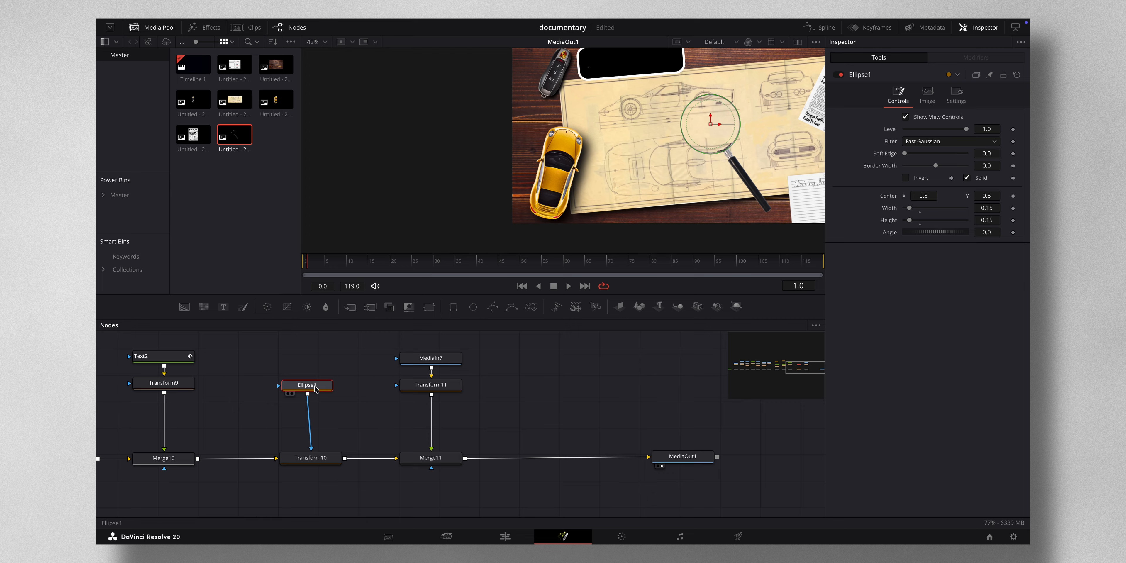
- Link Transform10's Pivot to Ellipse1.Center with an expression
{"action": "left_click_drag", "start_coordinate": [316, 388], "coordinate": [320, 389]}
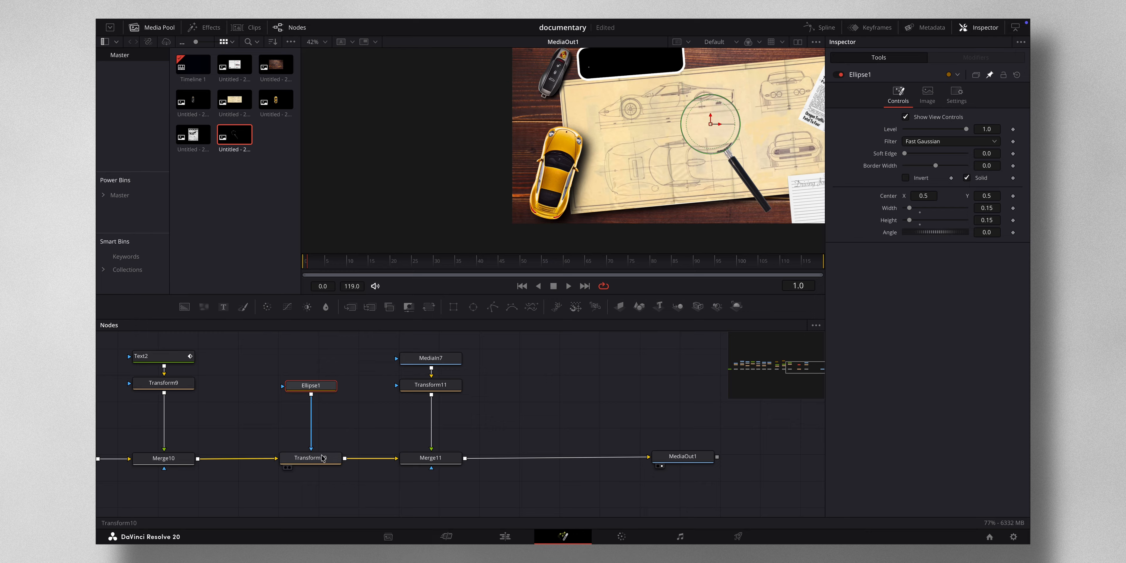
{"action": "left_click", "coordinate": [316, 464]}
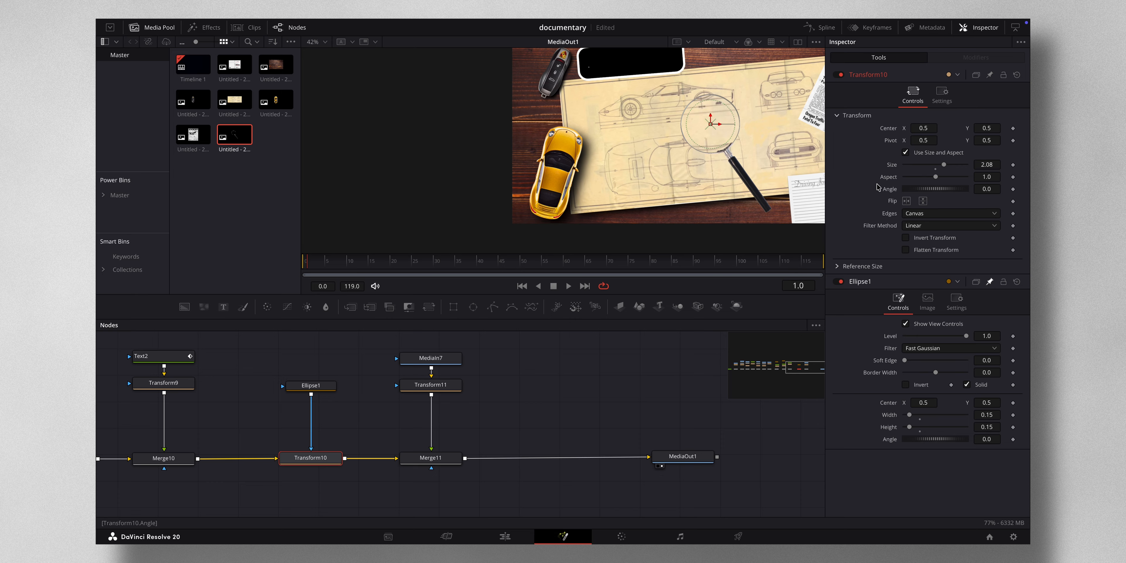
{"action": "right_click", "coordinate": [892, 144]}
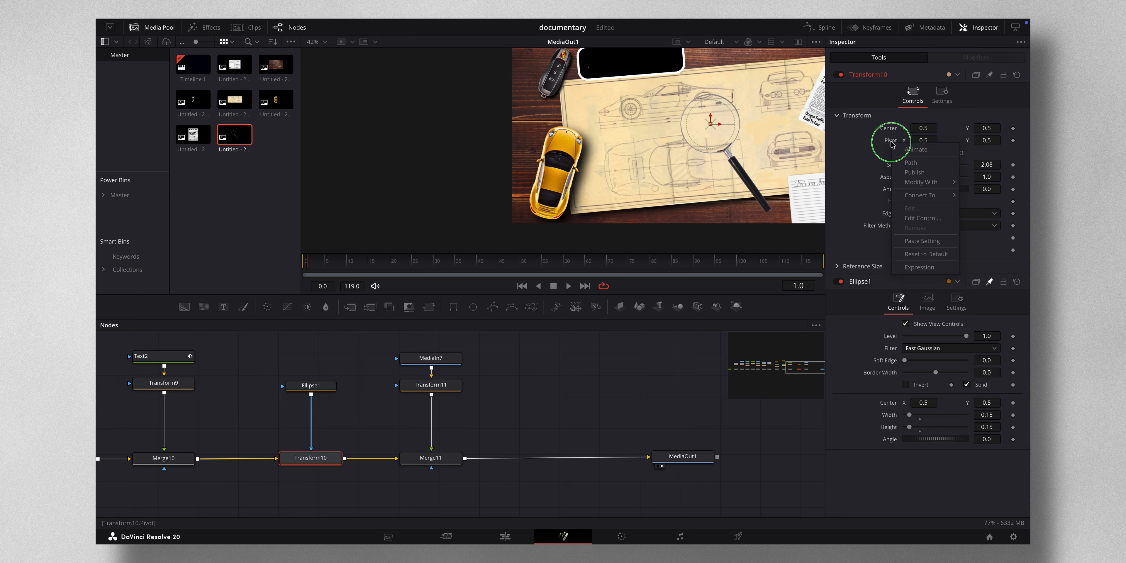
{"action": "left_click", "coordinate": [926, 265]}
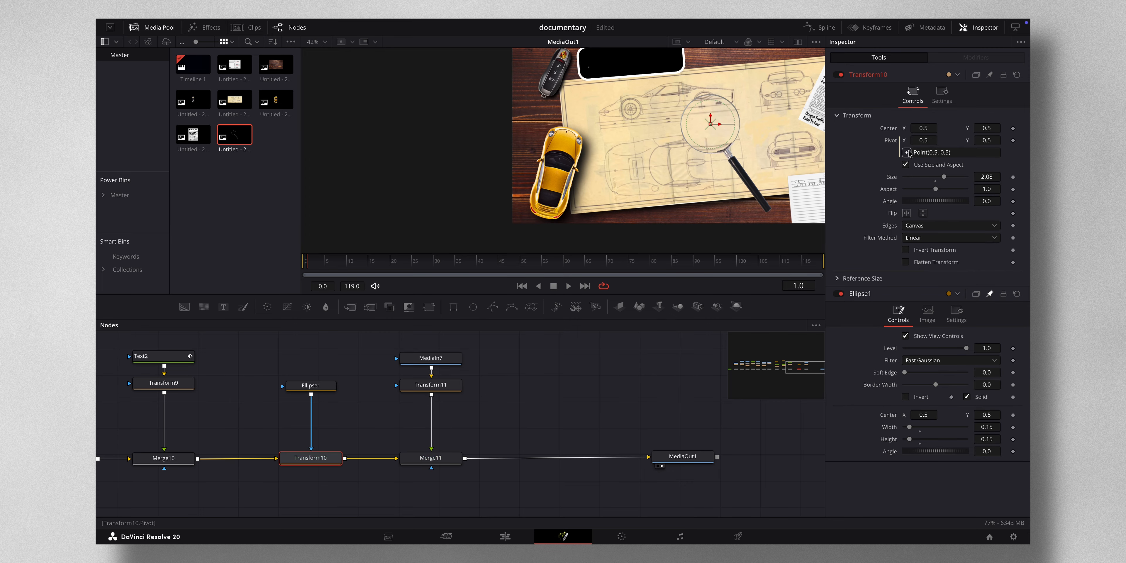
{"action": "left_click_drag", "start_coordinate": [908, 154], "coordinate": [892, 418]}
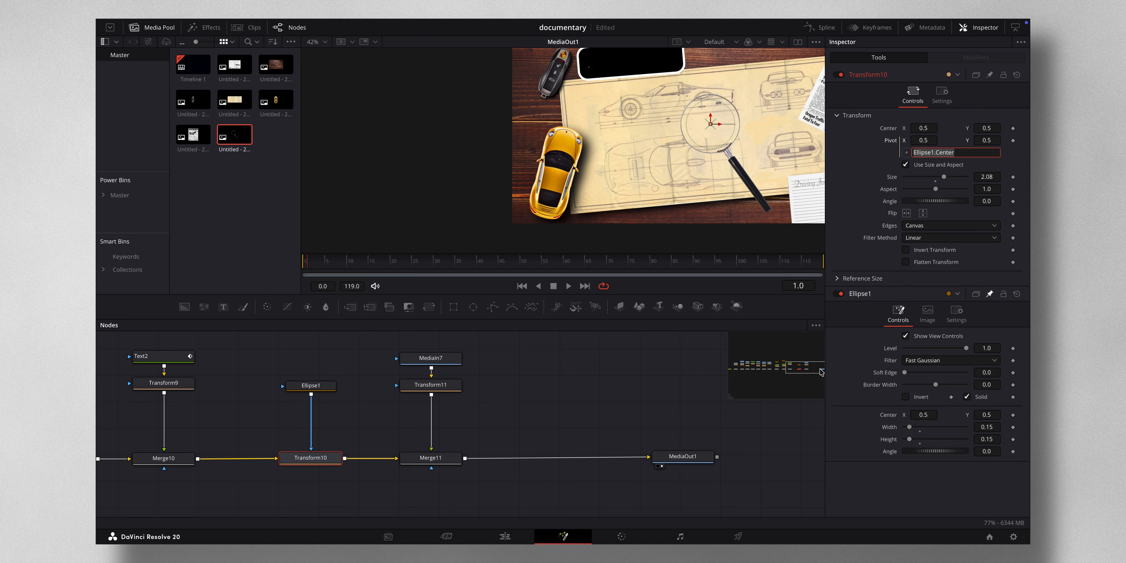
- Link Merge11's Center to Ellipse1.Center with an expression and rearrange the magnifying glass nodes
{"action": "scroll", "coordinate": [672, 379], "scroll_direction": "right", "scroll_amount": 3}
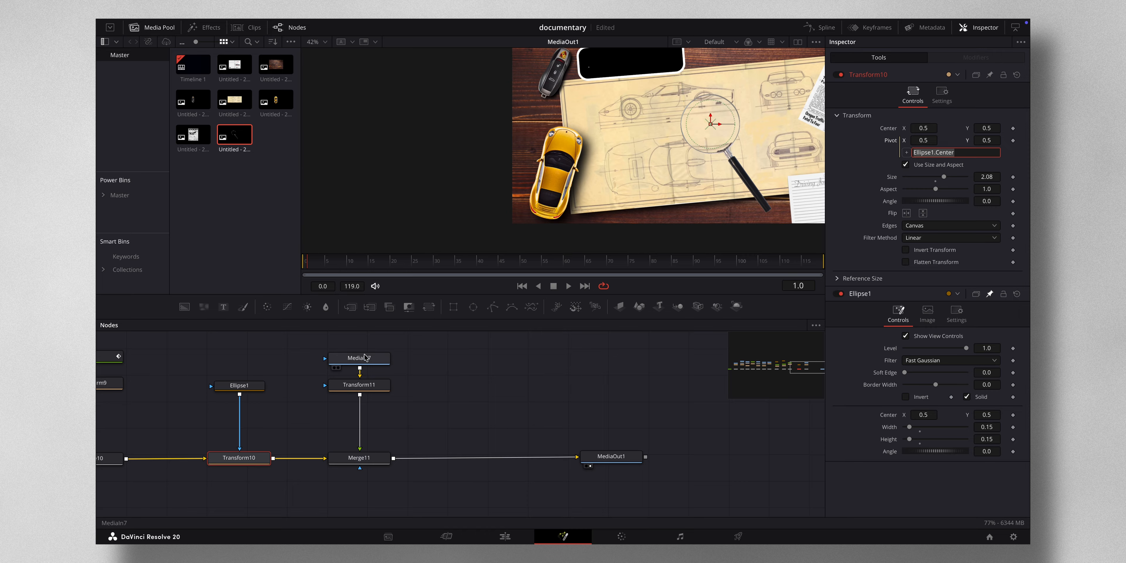
{"action": "left_click", "coordinate": [369, 459]}
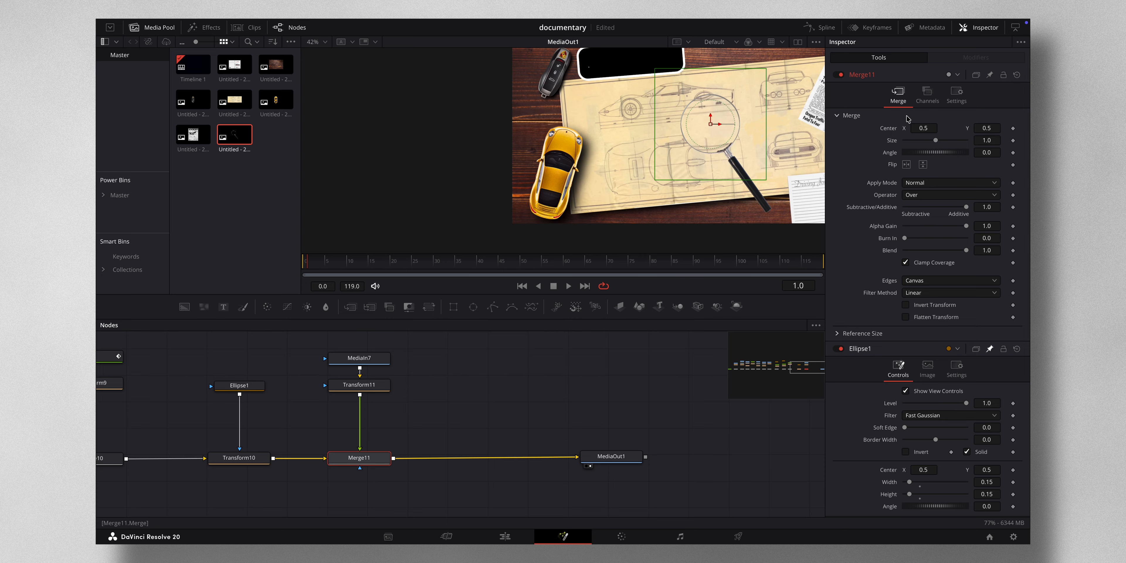
{"action": "right_click", "coordinate": [893, 130]}
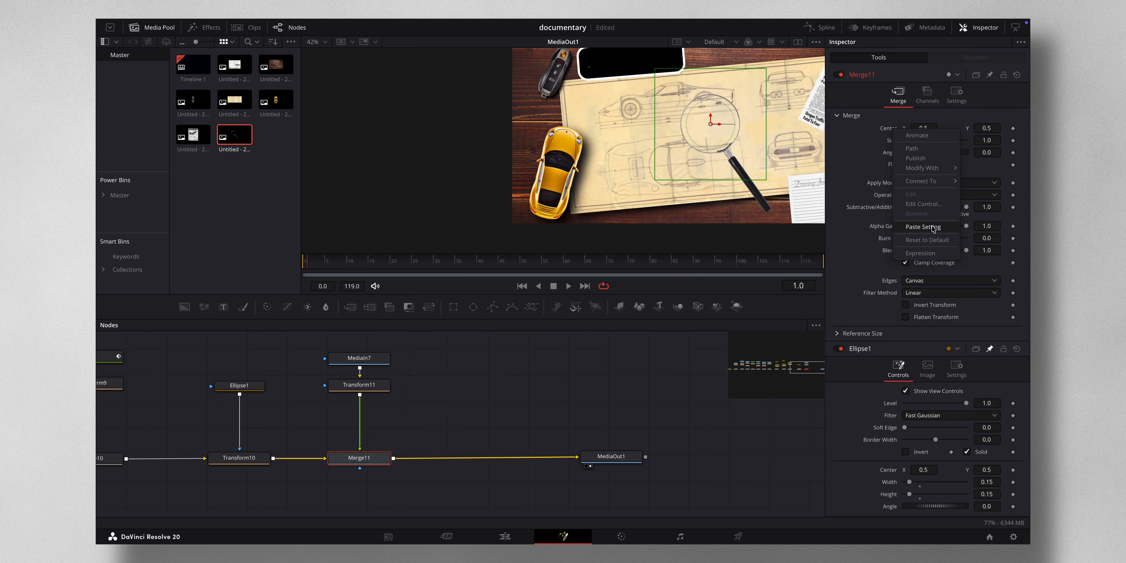
{"action": "left_click", "coordinate": [920, 253]}
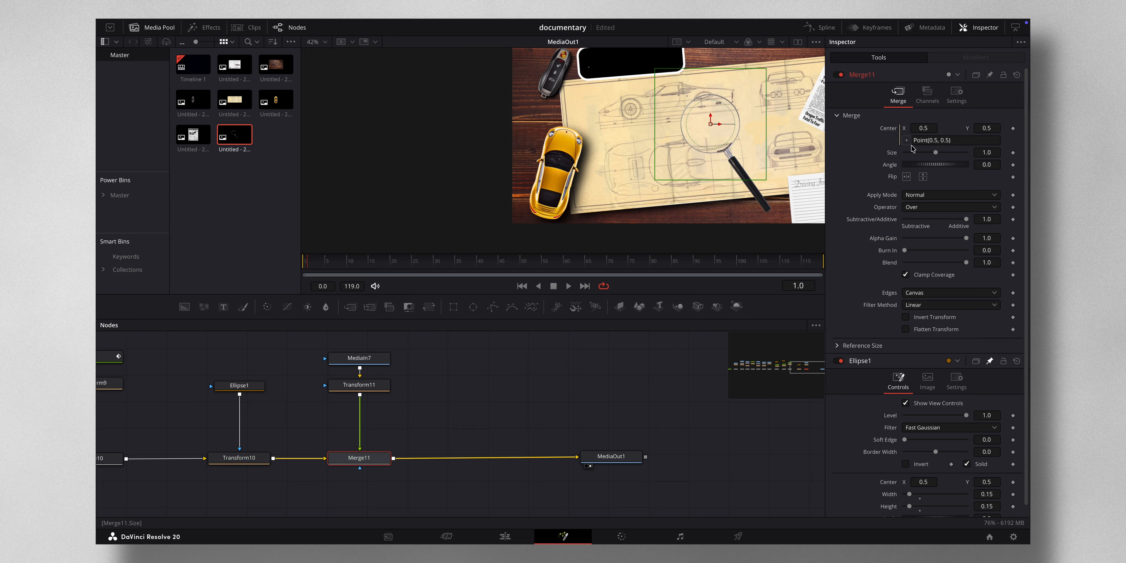
{"action": "left_click_drag", "start_coordinate": [907, 140], "coordinate": [888, 481]}
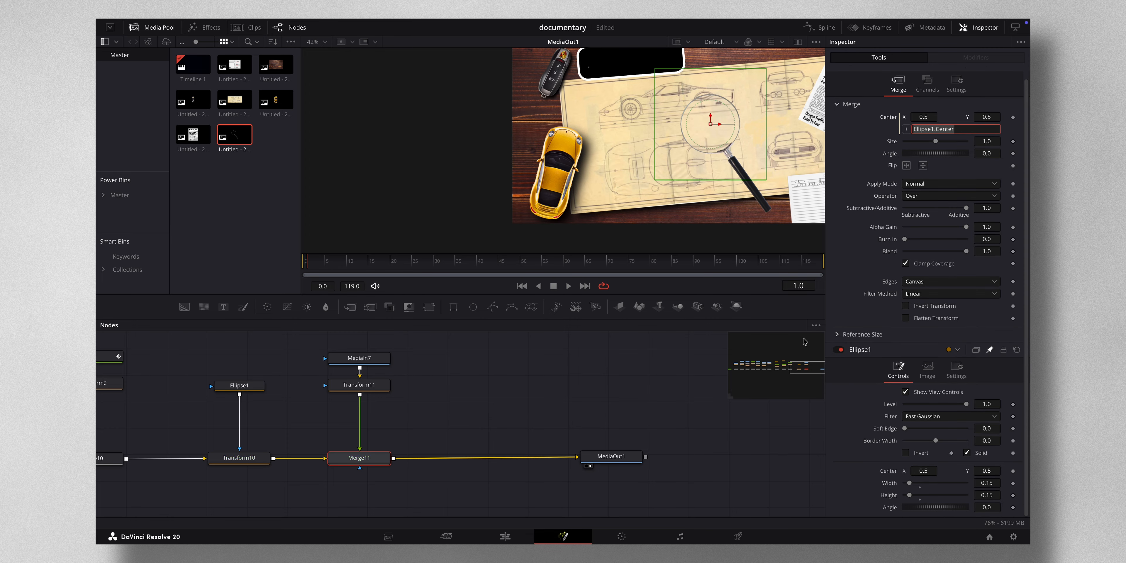
{"action": "left_click_drag", "start_coordinate": [323, 345], "coordinate": [471, 459]}
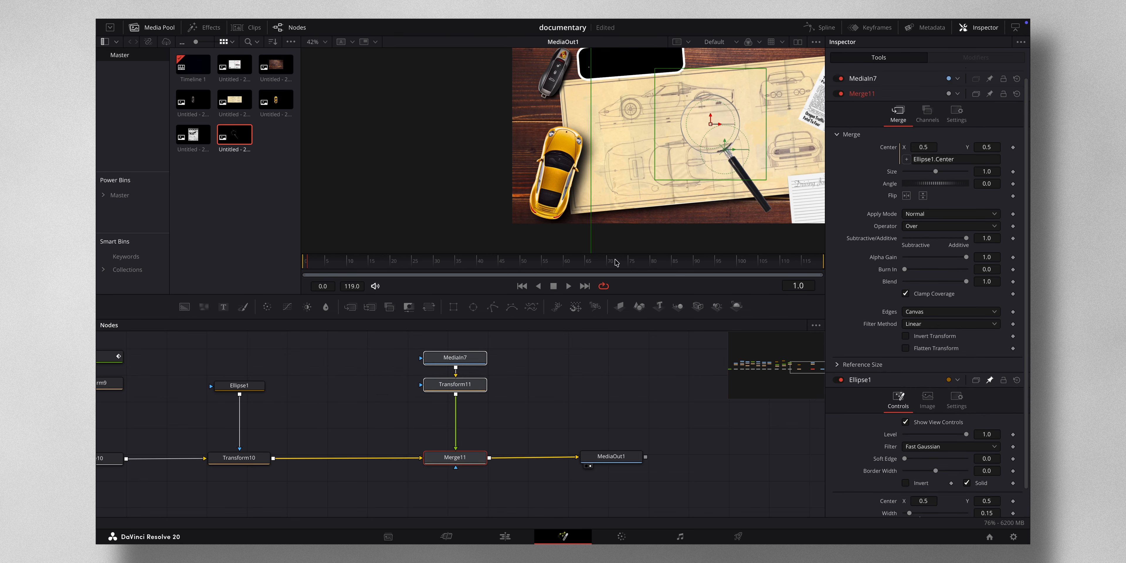
{"action": "left_click", "coordinate": [239, 458]}
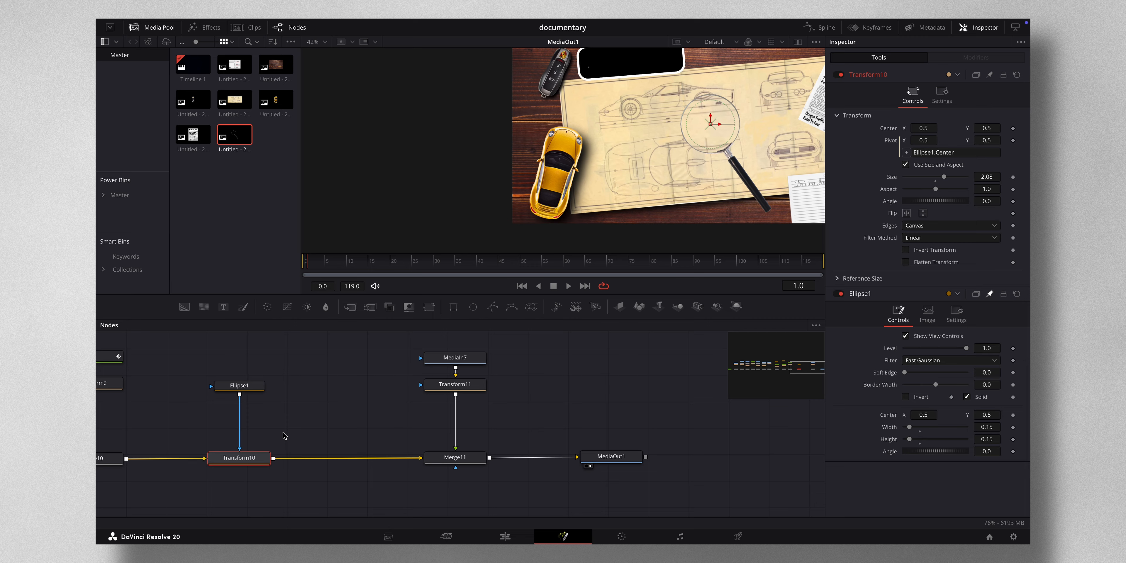
- Insert a Dent tool between Transform10 and Merge11
{"action": "key", "text": "shift+space"}
{"action": "type", "text": "tran"}
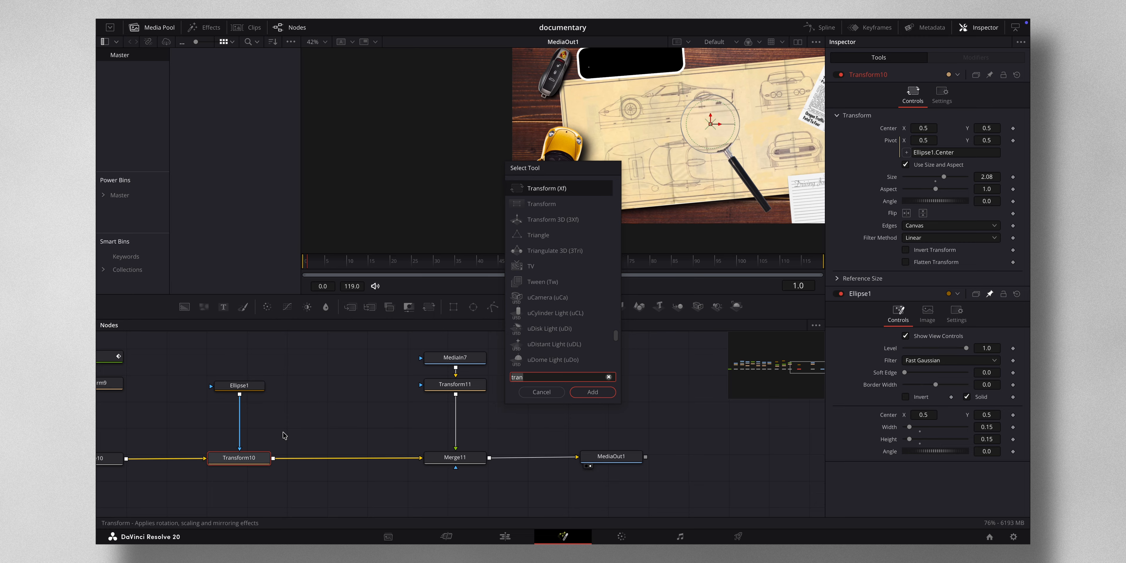
{"action": "key", "text": "BackSpace"}
{"action": "key", "text": "BackSpace"}
{"action": "key", "text": "BackSpace"}
{"action": "key", "text": "BackSpace"}
{"action": "type", "text": "dent"}
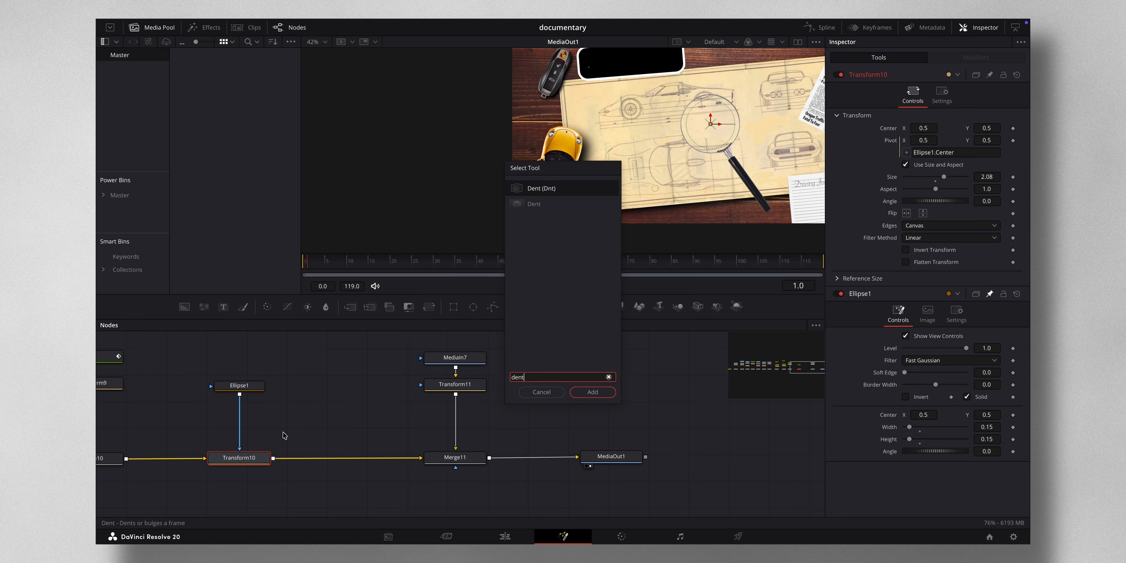
{"action": "left_click", "coordinate": [592, 392]}
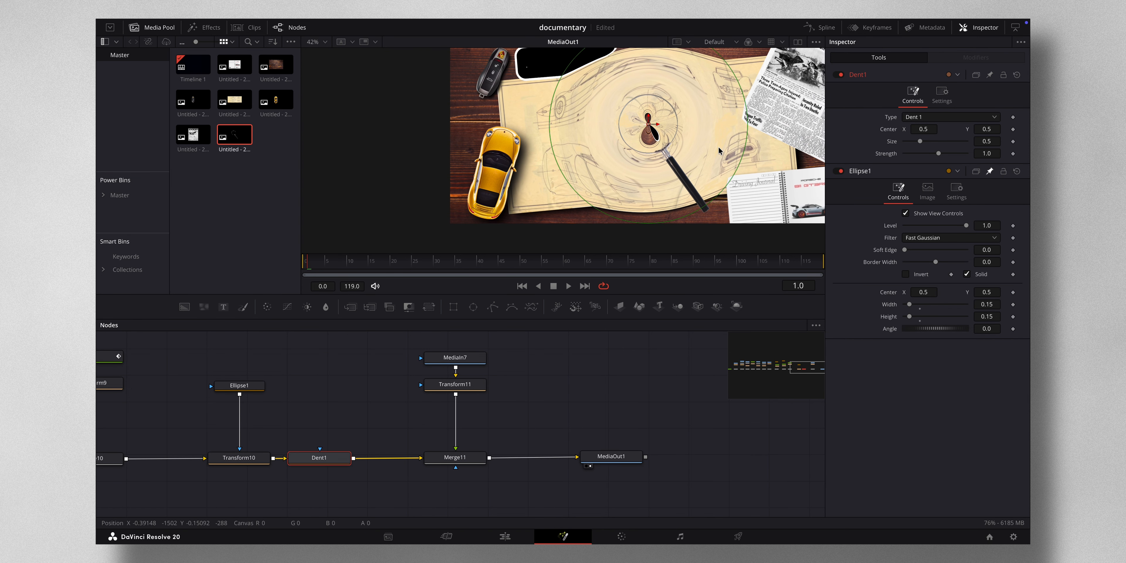
- Set Dent1's type to Dent 2 and reduce its size to about 0.14
{"action": "left_click", "coordinate": [937, 117]}
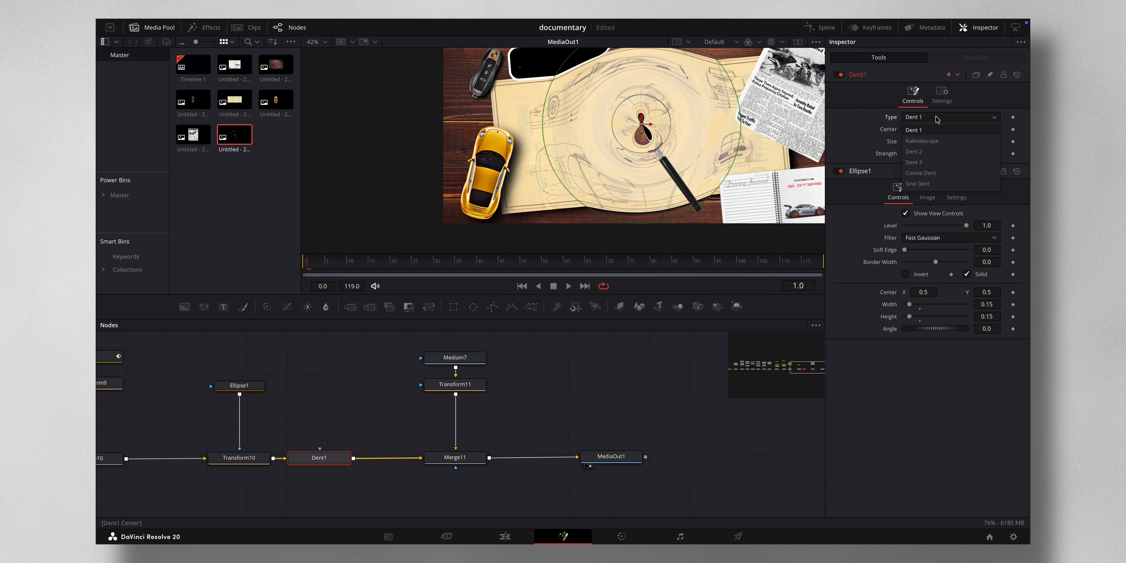
{"action": "left_click", "coordinate": [931, 155]}
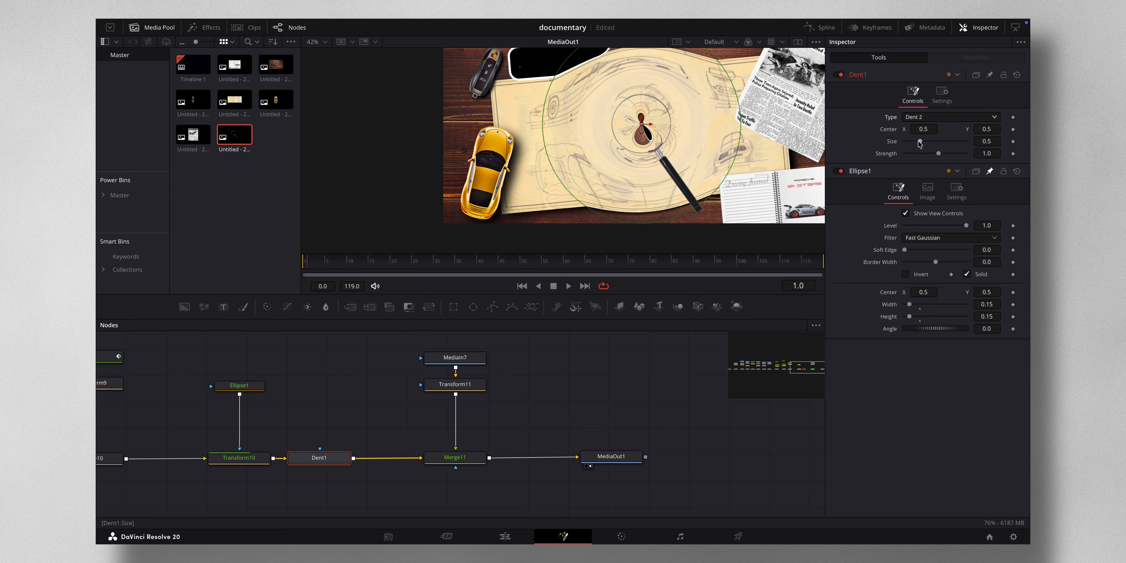
{"action": "left_click_drag", "start_coordinate": [920, 141], "coordinate": [910, 148]}
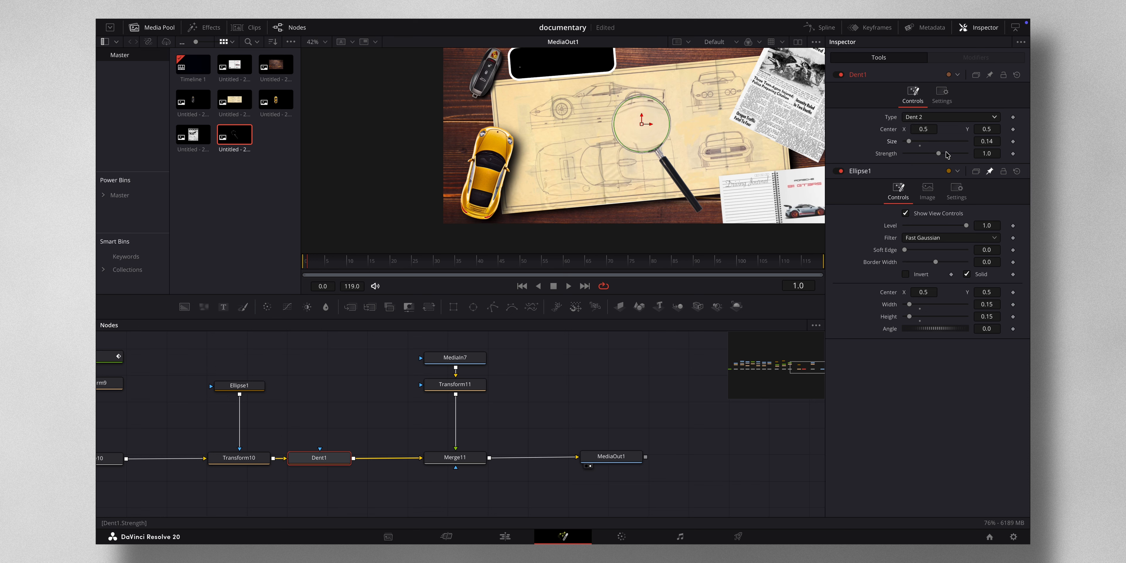
- Link Dent1's Center to Ellipse1.Center with an expression
{"action": "right_click", "coordinate": [892, 132]}
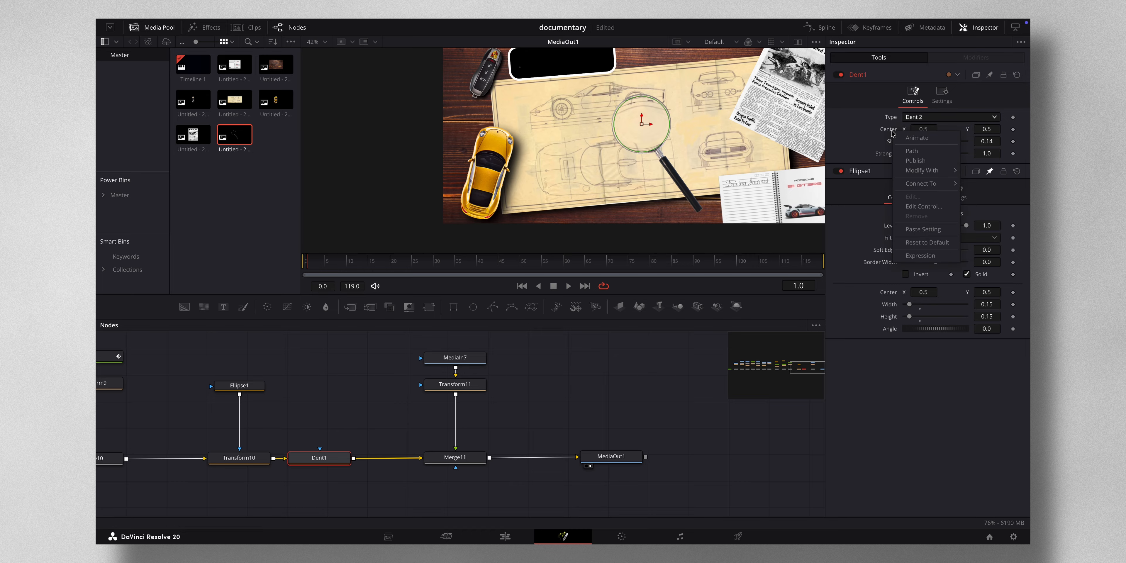
{"action": "left_click", "coordinate": [920, 254]}
{"action": "left_click_drag", "start_coordinate": [907, 141], "coordinate": [889, 304]}
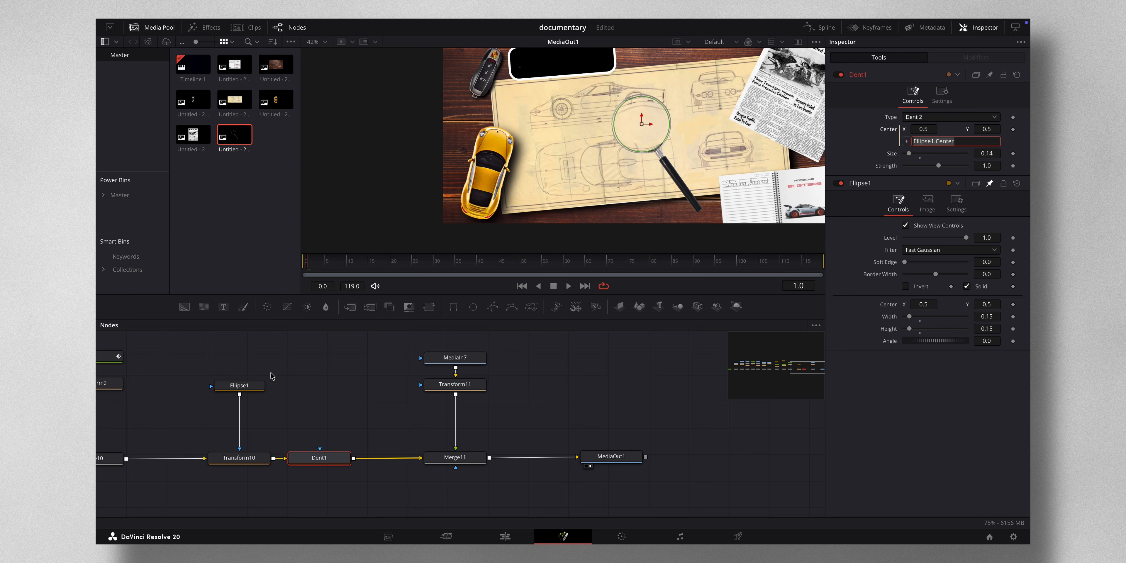
- Move the ellipse over the newspaper headline to preview the distortion and set Dent1's strength to 0.4
{"action": "left_click", "coordinate": [258, 386]}
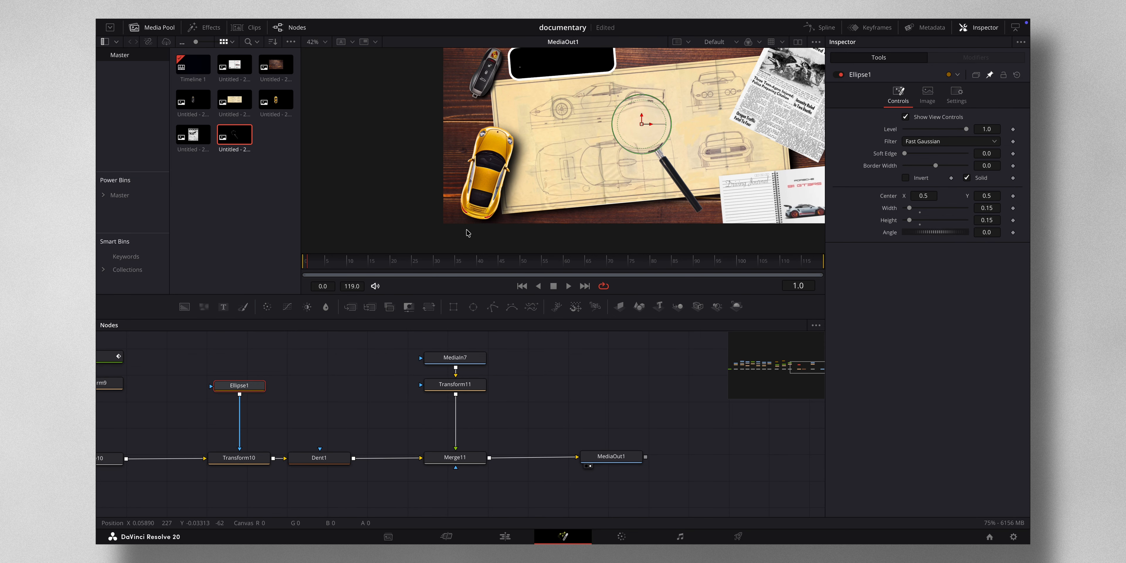
{"action": "left_click_drag", "start_coordinate": [640, 125], "coordinate": [749, 123]}
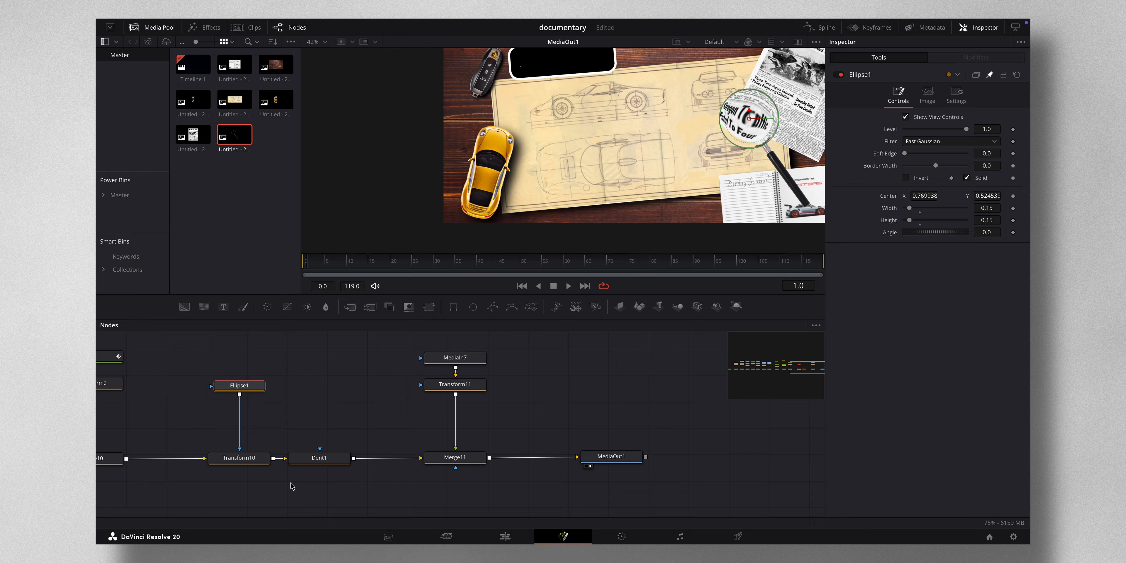
{"action": "left_click", "coordinate": [319, 457]}
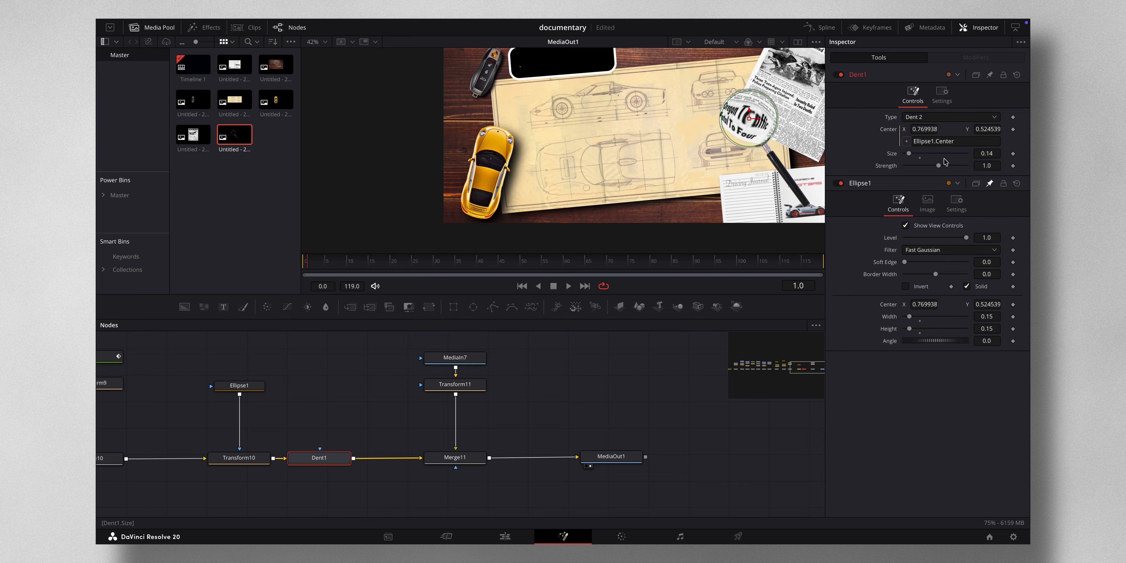
{"action": "left_click_drag", "start_coordinate": [939, 165], "coordinate": [936, 168]}
{"action": "left_click", "coordinate": [992, 168]}
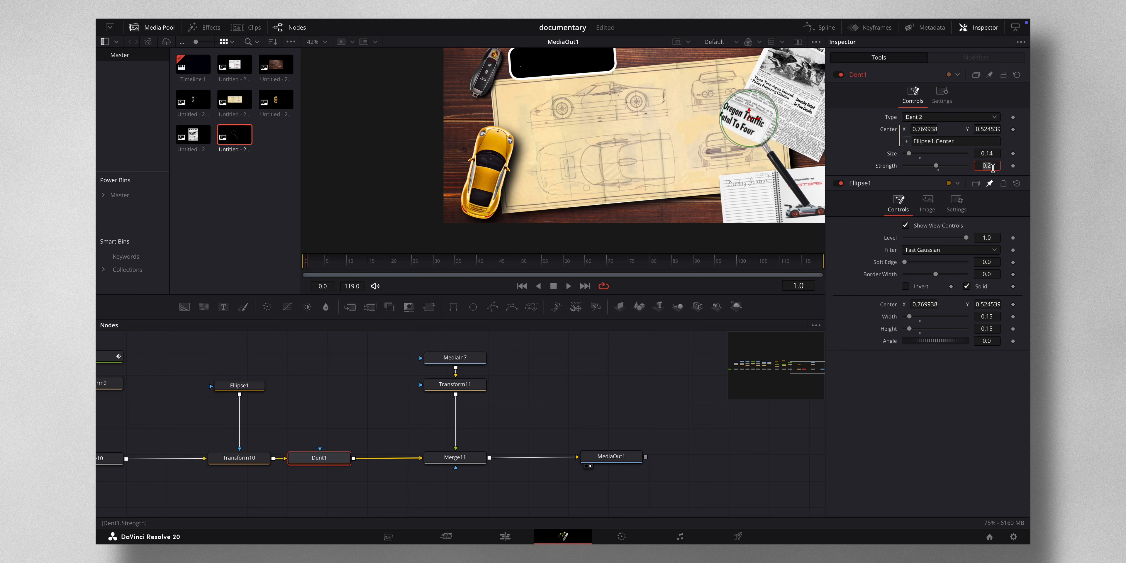
{"action": "type", "text": "0.4"}
{"action": "key", "text": "Tab"}
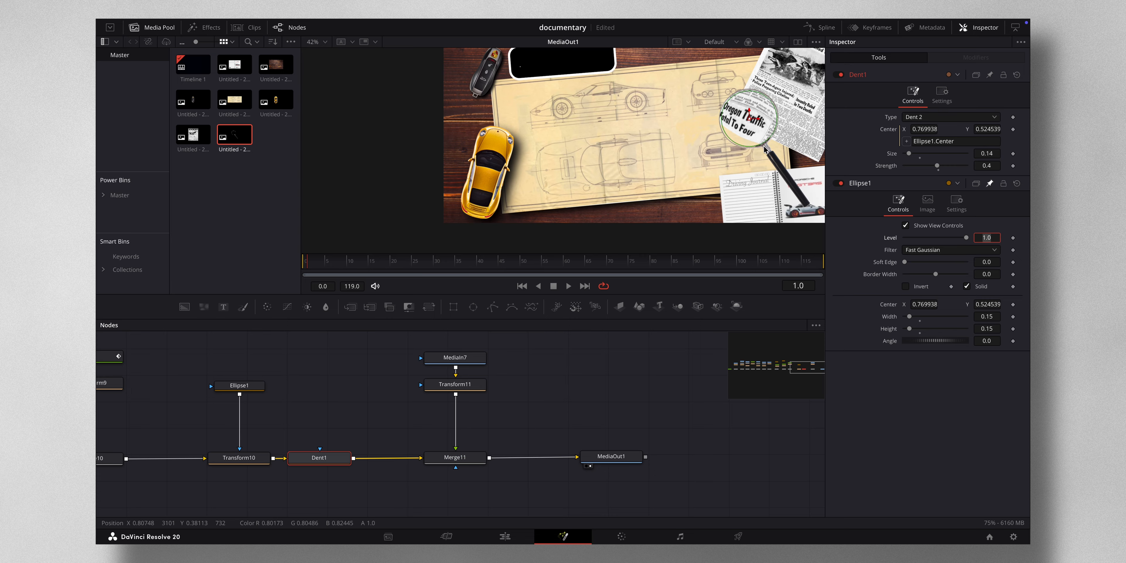
- At frame 0, move the ellipse to the board's lower left edge and keyframe its center
{"action": "scroll", "coordinate": [683, 183], "scroll_direction": "right", "scroll_amount": 3}
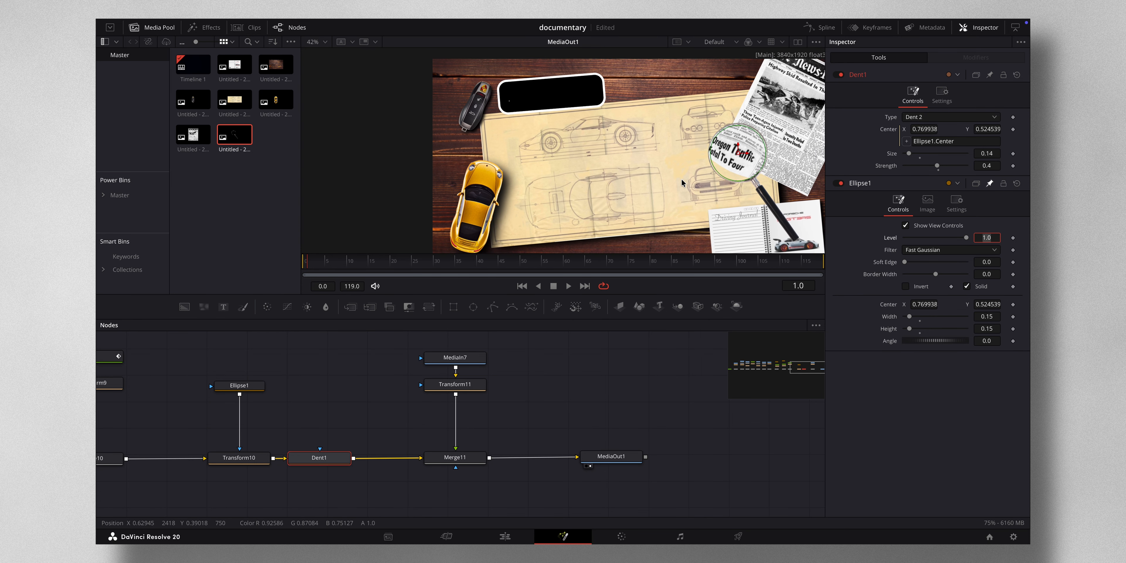
{"action": "scroll", "coordinate": [717, 133], "scroll_direction": "right", "scroll_amount": 3}
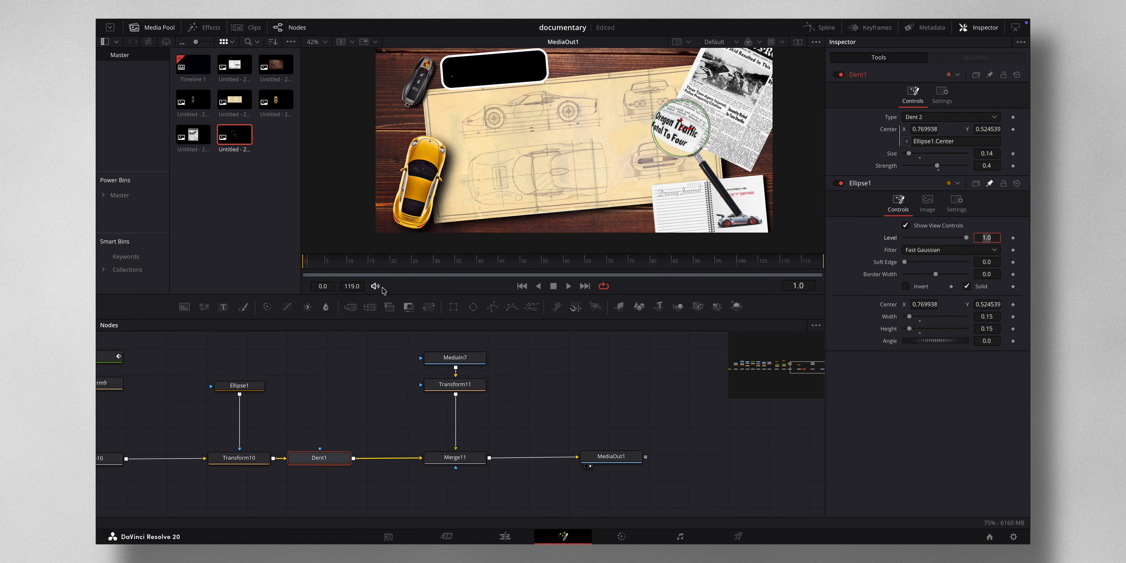
{"action": "left_click", "coordinate": [257, 385]}
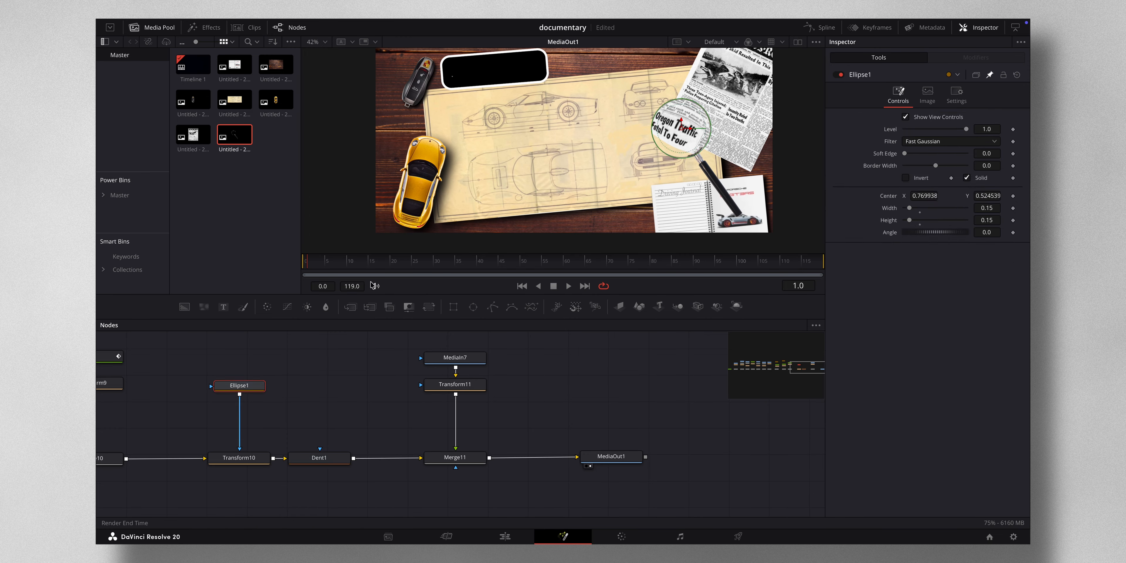
{"action": "left_click", "coordinate": [303, 261]}
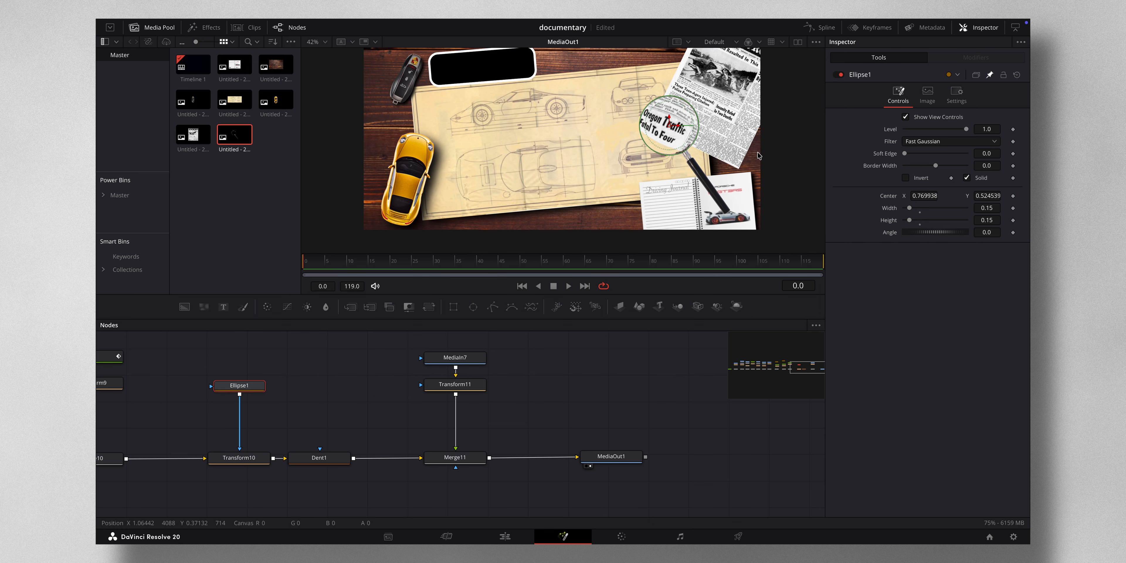
{"action": "left_click_drag", "start_coordinate": [669, 126], "coordinate": [451, 229]}
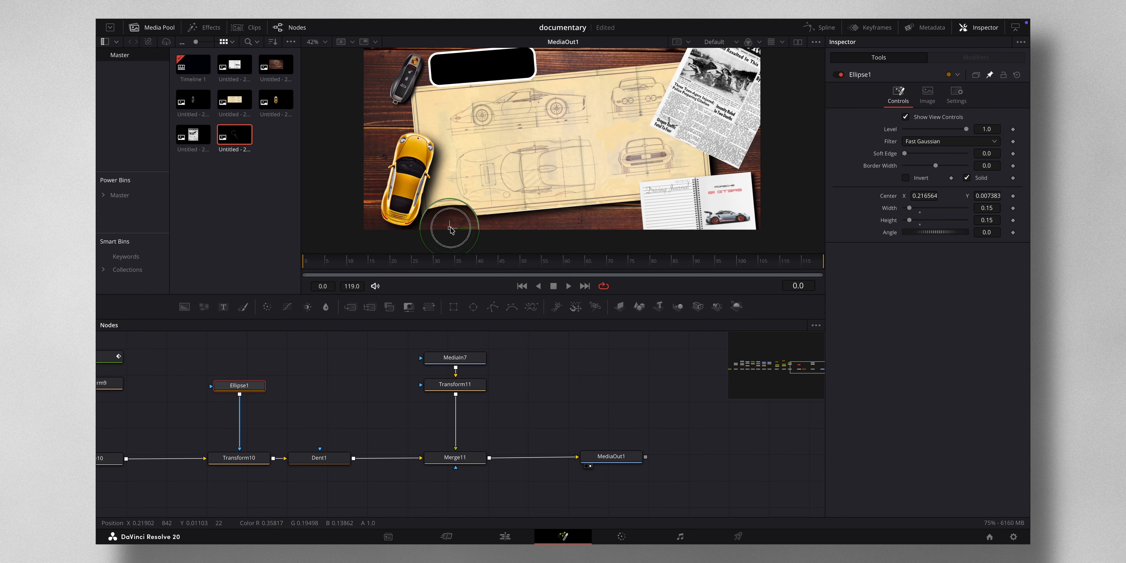
{"action": "left_click", "coordinate": [1013, 197]}
- Animate the ellipse across the board to the newspaper headline by frame 110
{"action": "left_click_drag", "start_coordinate": [304, 261], "coordinate": [564, 261]}
{"action": "left_click_drag", "start_coordinate": [444, 234], "coordinate": [615, 117]}
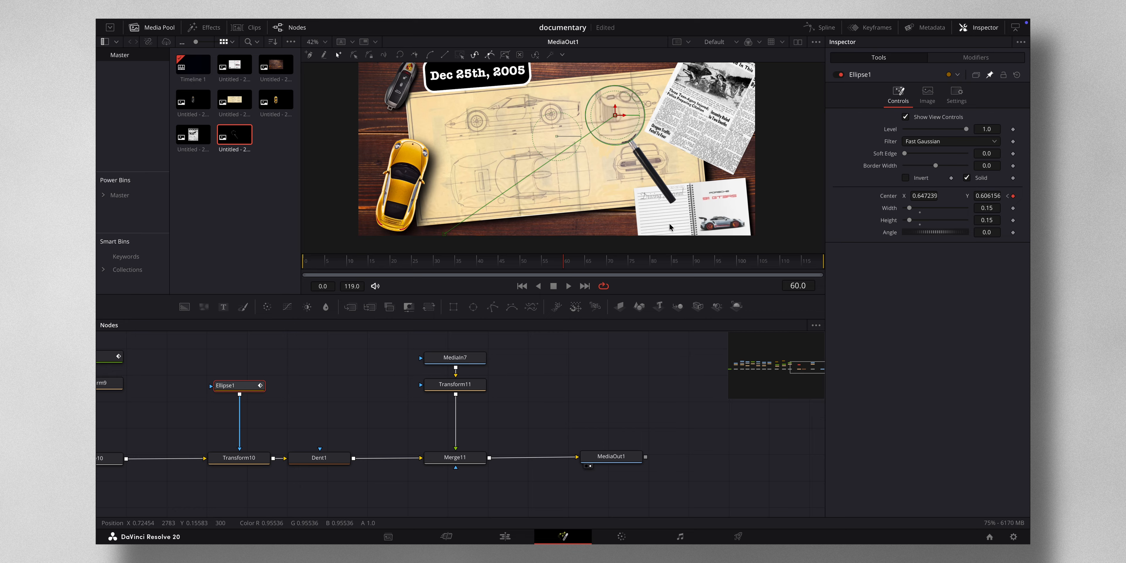
{"action": "left_click", "coordinate": [781, 264]}
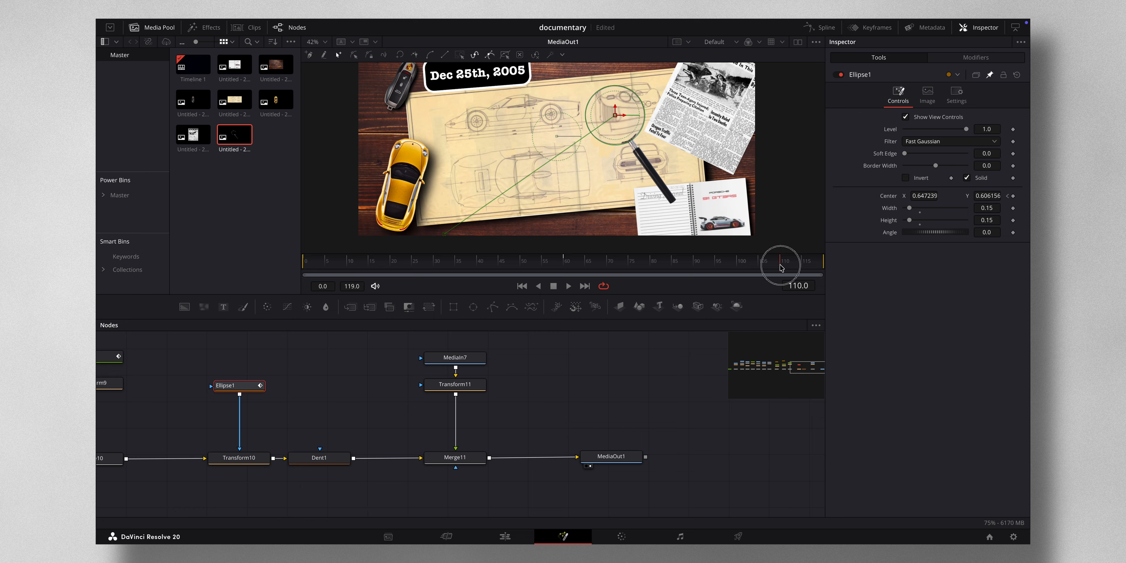
{"action": "left_click_drag", "start_coordinate": [615, 115], "coordinate": [720, 121]}
- Smooth the ellipse's motion path and adjust its middle point
{"action": "left_click", "coordinate": [615, 114]}
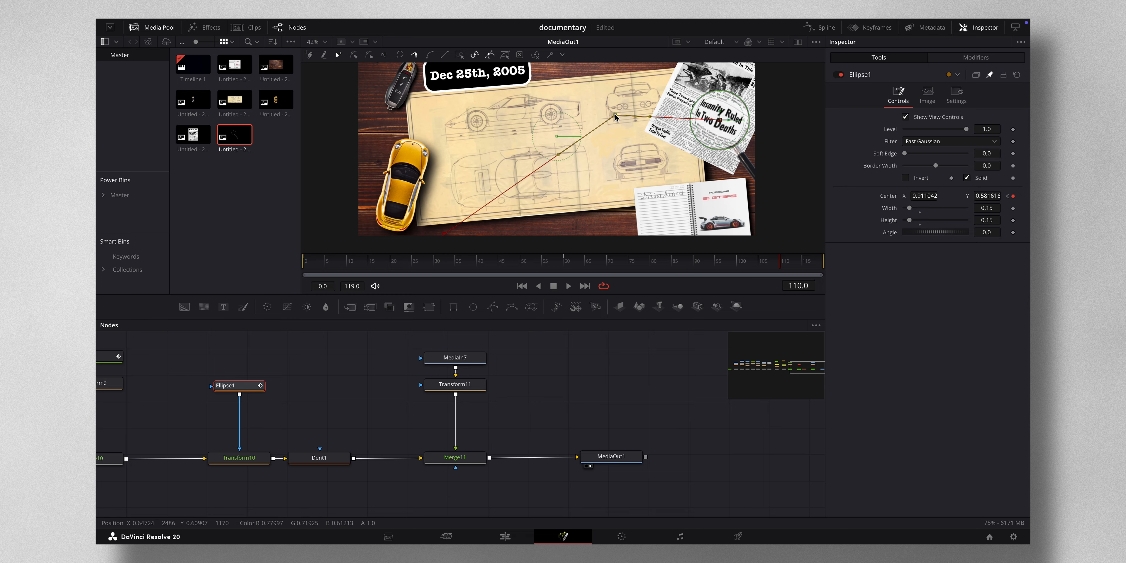
{"action": "left_click", "coordinate": [430, 56]}
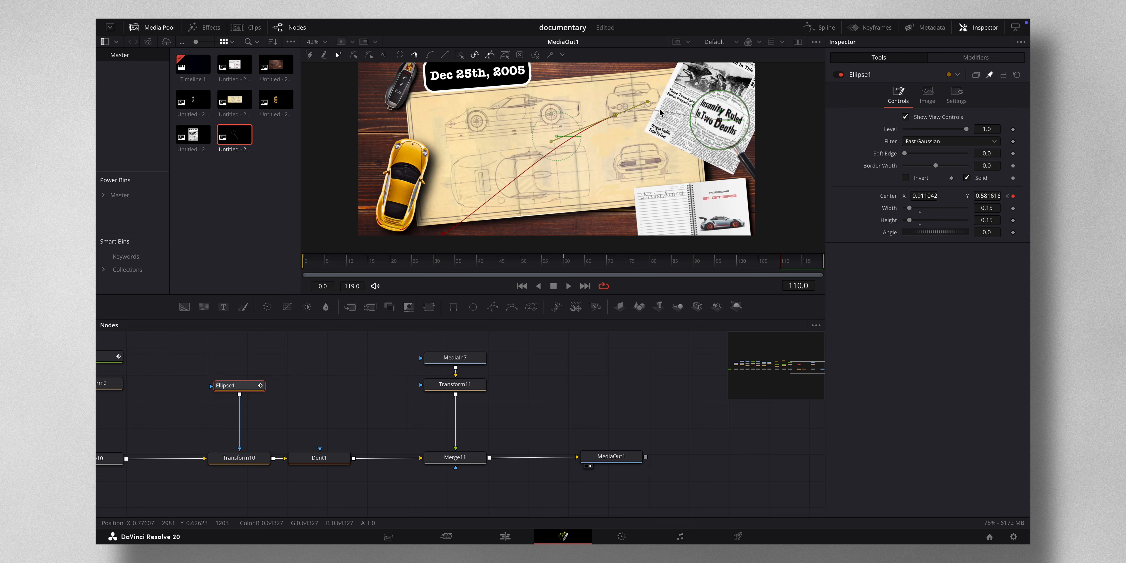
{"action": "left_click_drag", "start_coordinate": [648, 102], "coordinate": [651, 107]}
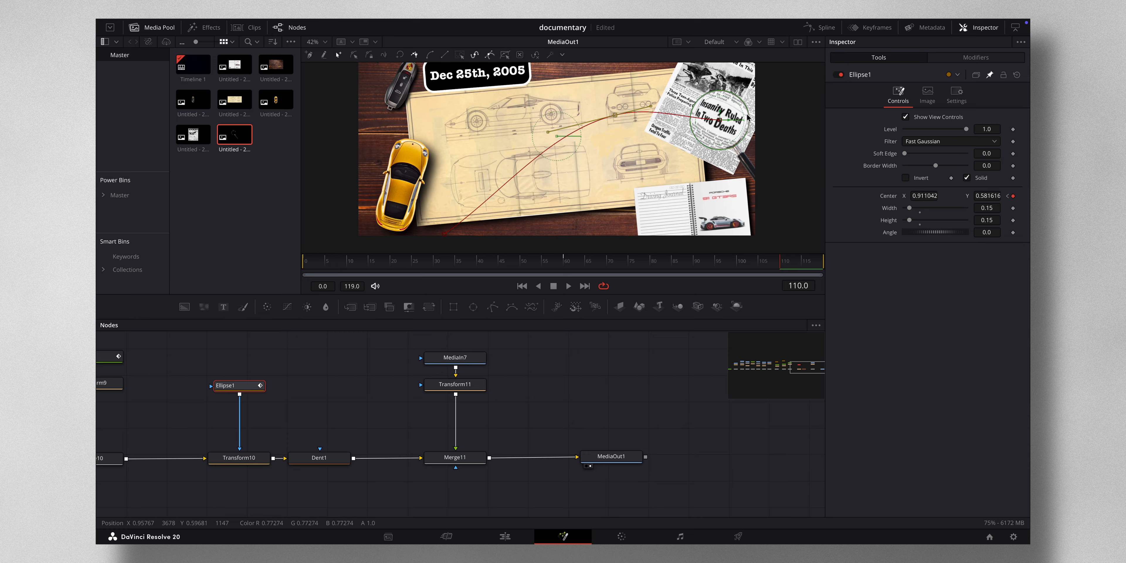
- Open the Spline editor, show only Ellipse1's displacement curve and smooth its first and last keyframes
{"action": "left_click", "coordinate": [814, 29]}
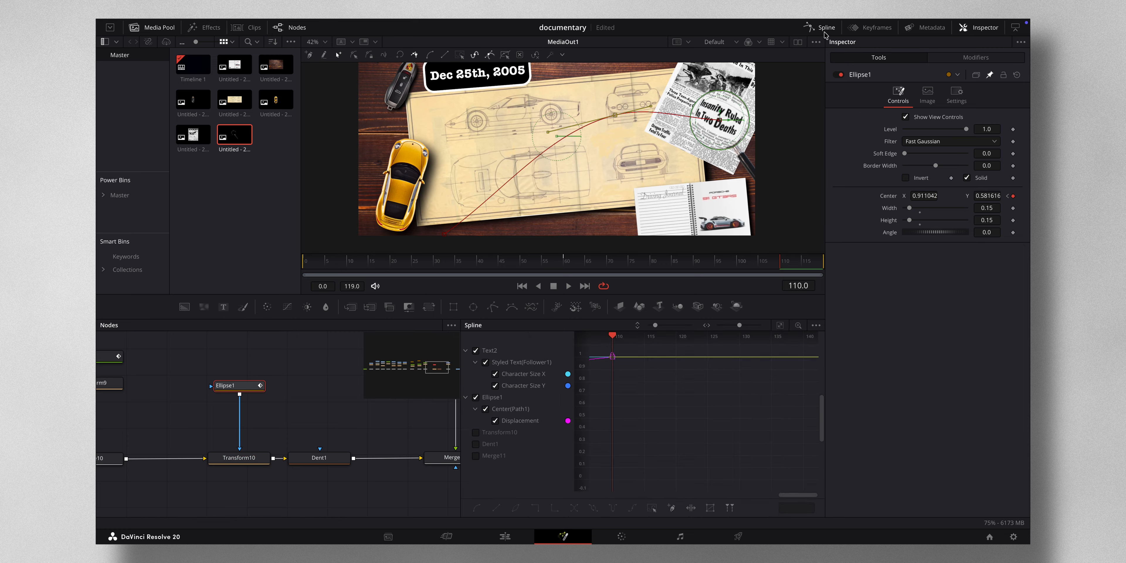
{"action": "left_click", "coordinate": [476, 351]}
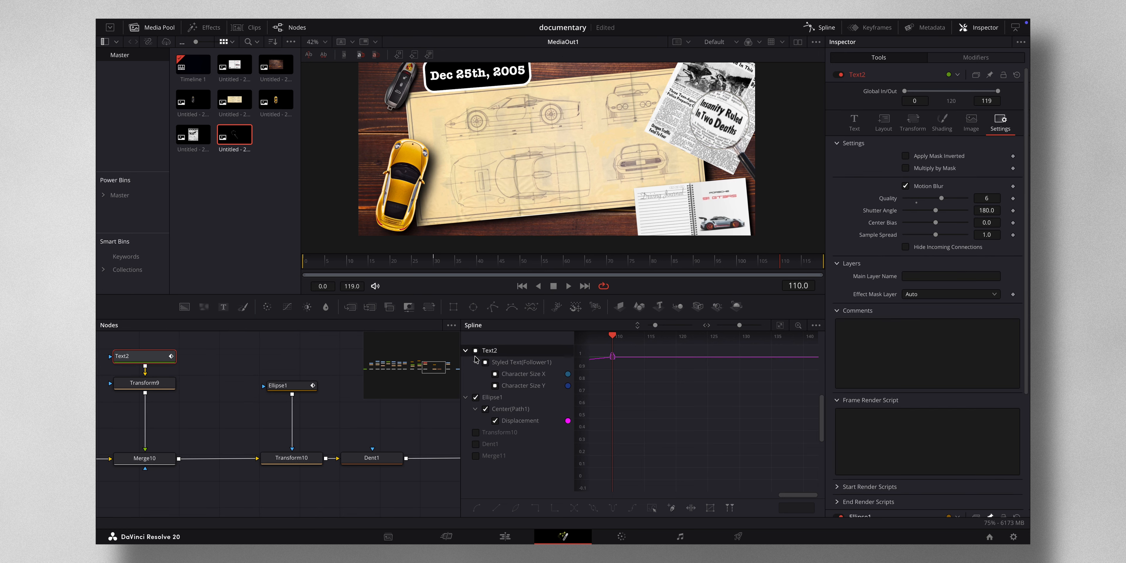
{"action": "left_click", "coordinate": [476, 354]}
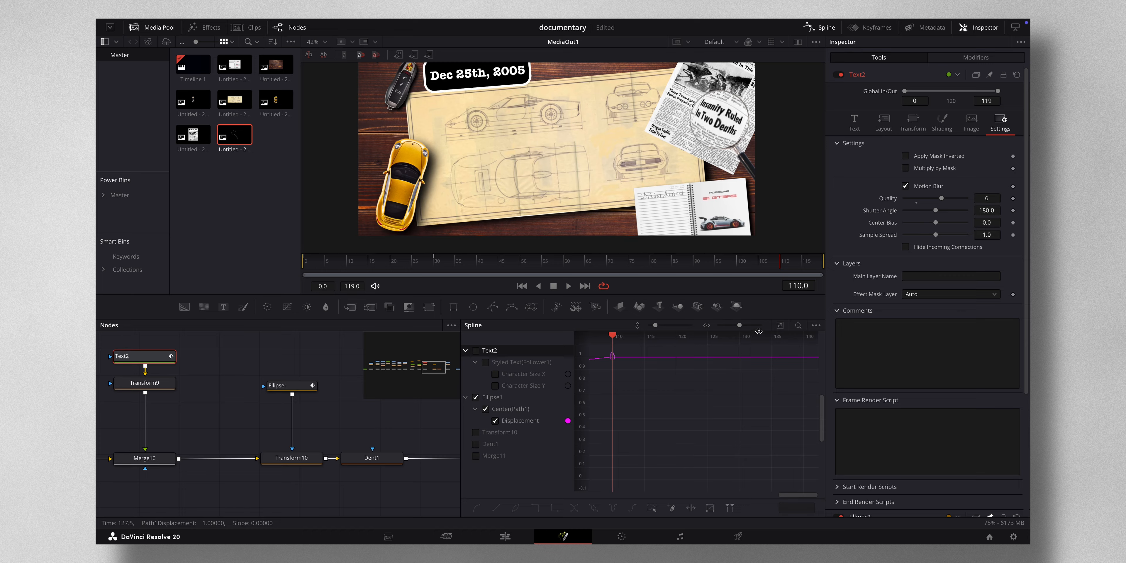
{"action": "left_click", "coordinate": [780, 325]}
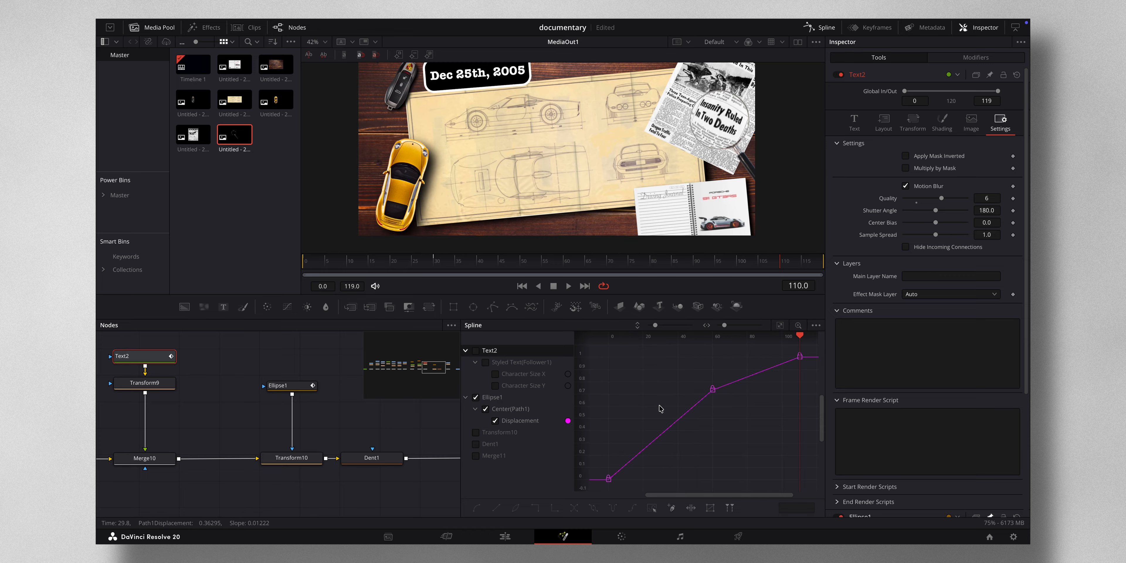
{"action": "left_click_drag", "start_coordinate": [598, 472], "coordinate": [629, 492]}
{"action": "key", "text": "s"}
{"action": "left_click_drag", "start_coordinate": [781, 348], "coordinate": [833, 379]}
{"action": "key", "text": "s"}
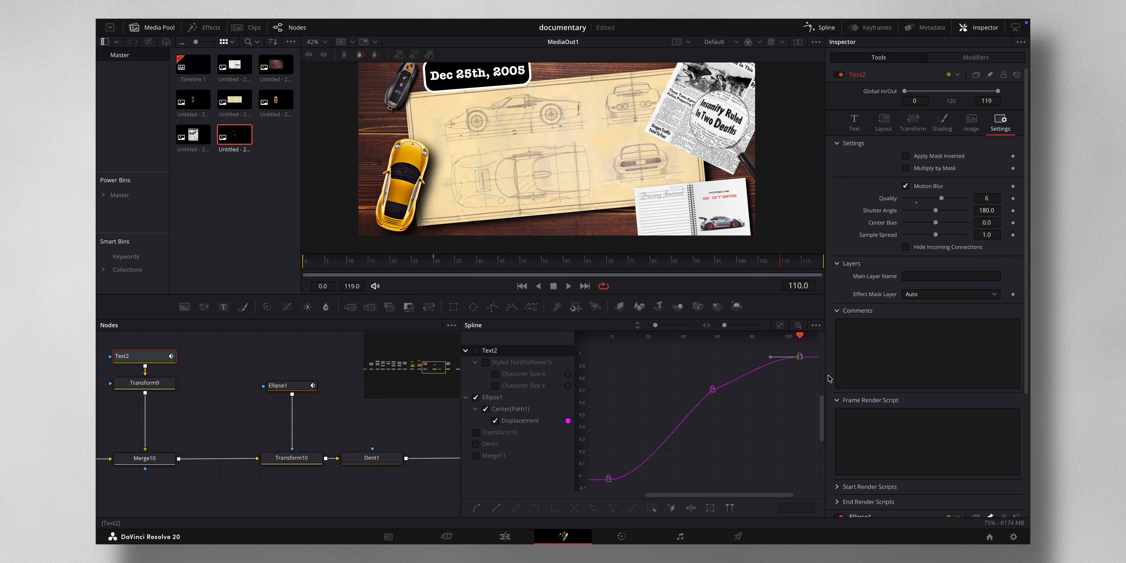
- Flatten the middle keyframe's tangent handles on the displacement curve
{"action": "left_click_drag", "start_coordinate": [684, 377], "coordinate": [758, 419]}
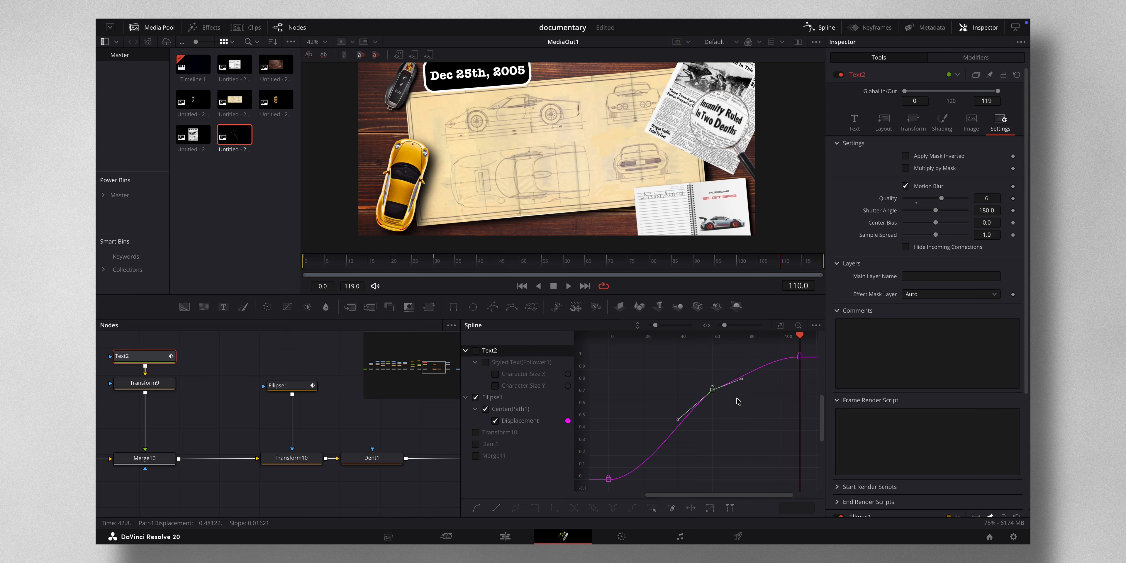
{"action": "mouse_move", "coordinate": [743, 379]}
{"action": "left_mouse_down"}
{"action": "mouse_move", "coordinate": [740, 363]}
{"action": "mouse_move", "coordinate": [740, 389]}
{"action": "left_mouse_up"}
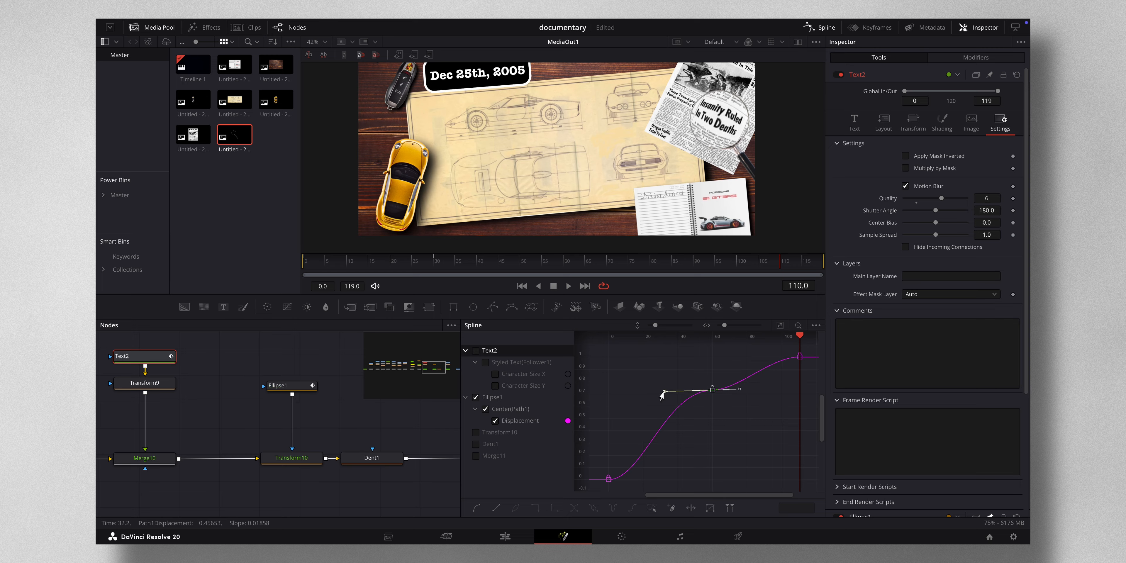
{"action": "left_click_drag", "start_coordinate": [664, 391], "coordinate": [683, 393]}
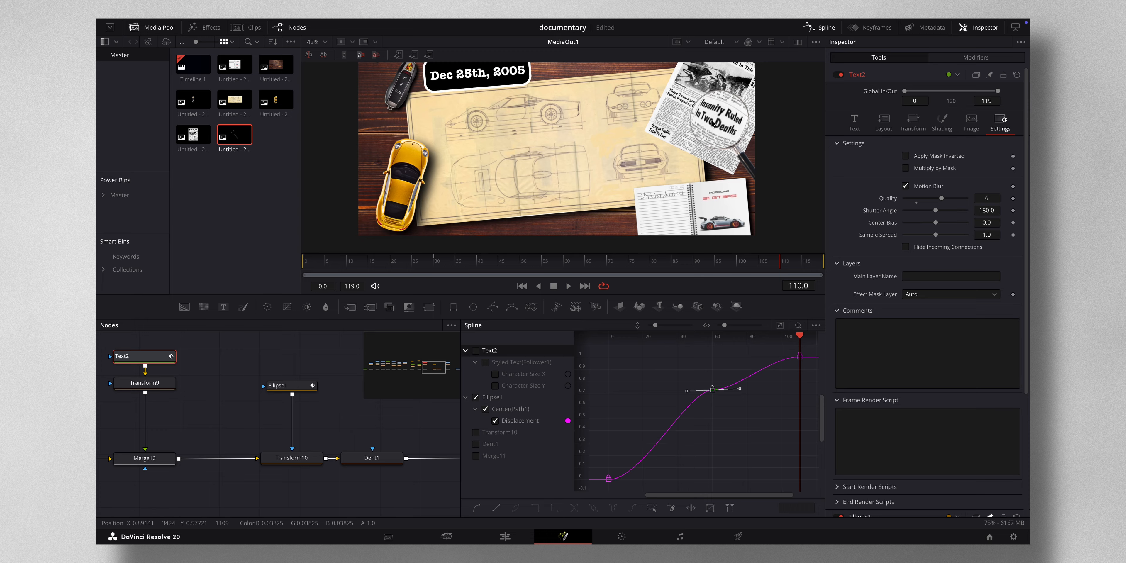
- Enable motion blur on Ellipse1 with quality 6
{"action": "left_click", "coordinate": [289, 385]}
{"action": "left_click", "coordinate": [906, 127]}
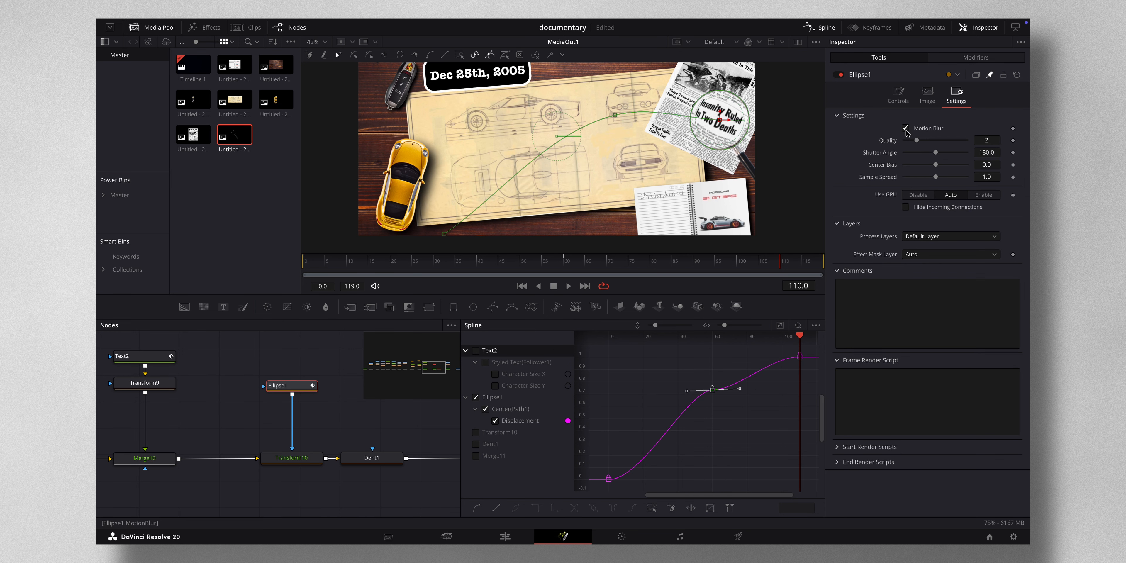
{"action": "left_click_drag", "start_coordinate": [918, 141], "coordinate": [941, 141]}
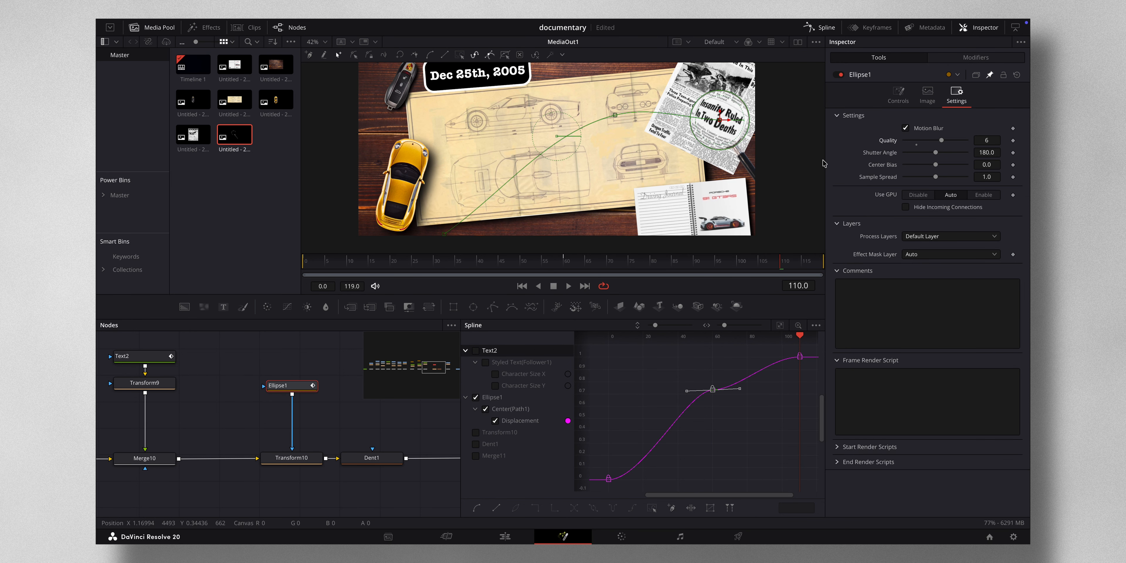
- Close the Spline editor and move Transform11 lower beneath MediaIn7
{"action": "left_click", "coordinate": [823, 28]}
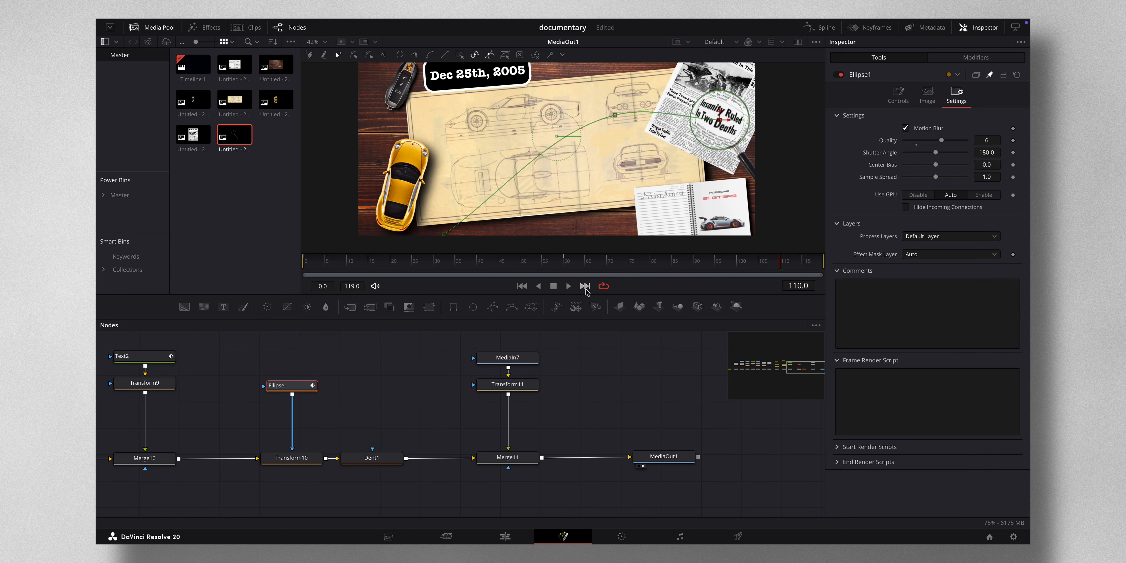
{"action": "left_click_drag", "start_coordinate": [526, 387], "coordinate": [527, 404]}
{"action": "left_click", "coordinate": [520, 360]}
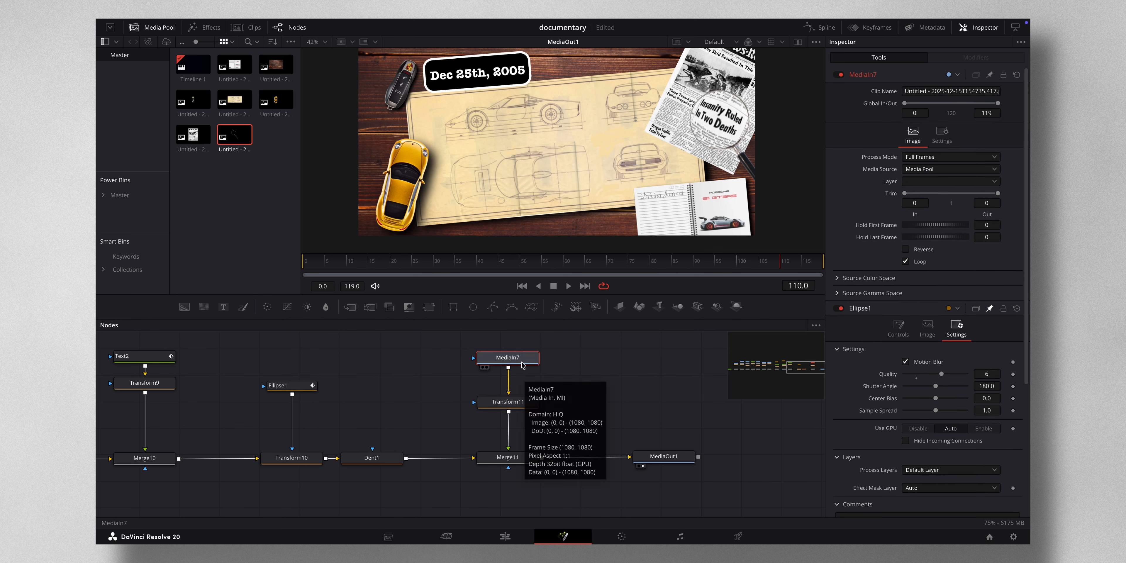
- Add a Drop Shadow node between MediaIn7 and Transform11 with drop angle 23, distance 0.0299 and blur 0.441
{"action": "key", "text": "shift+space"}
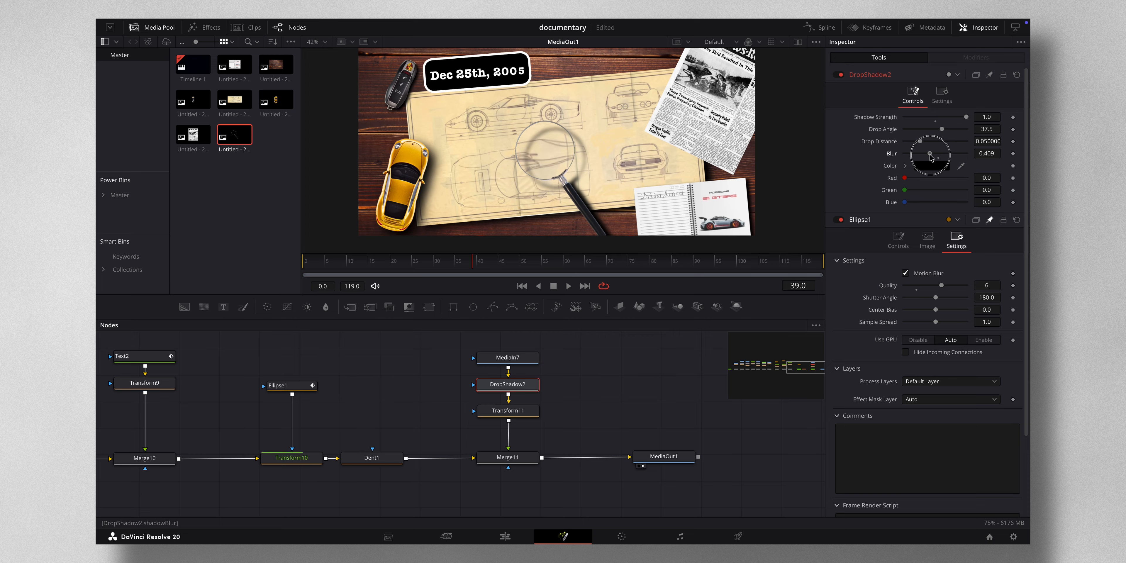
{"action": "left_click", "coordinate": [932, 154]}
{"action": "left_click_drag", "start_coordinate": [932, 157], "coordinate": [941, 132]}
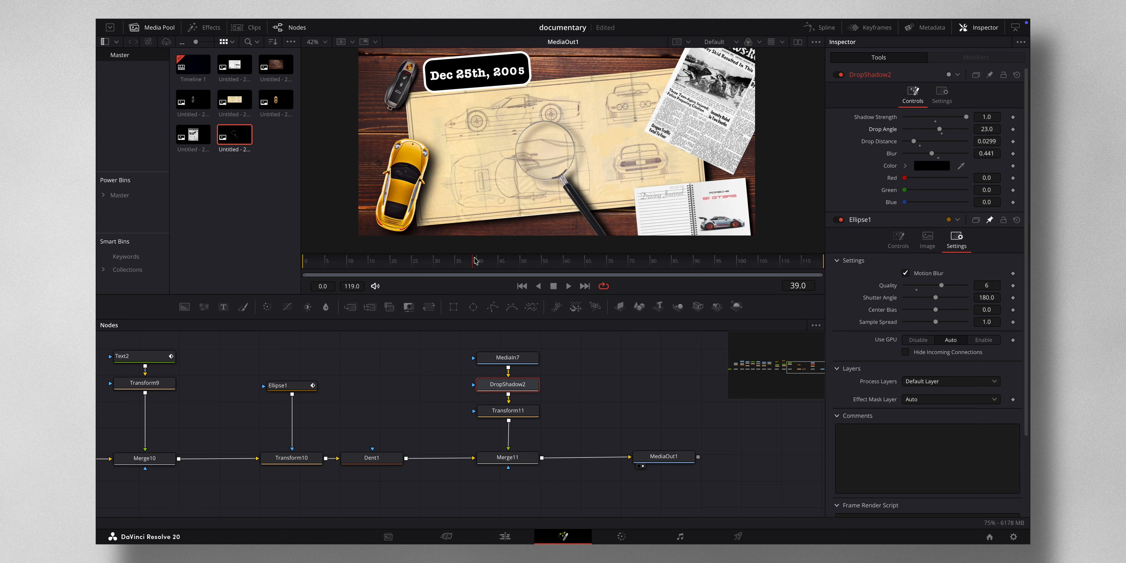
{"action": "left_click_drag", "start_coordinate": [476, 261], "coordinate": [527, 275]}
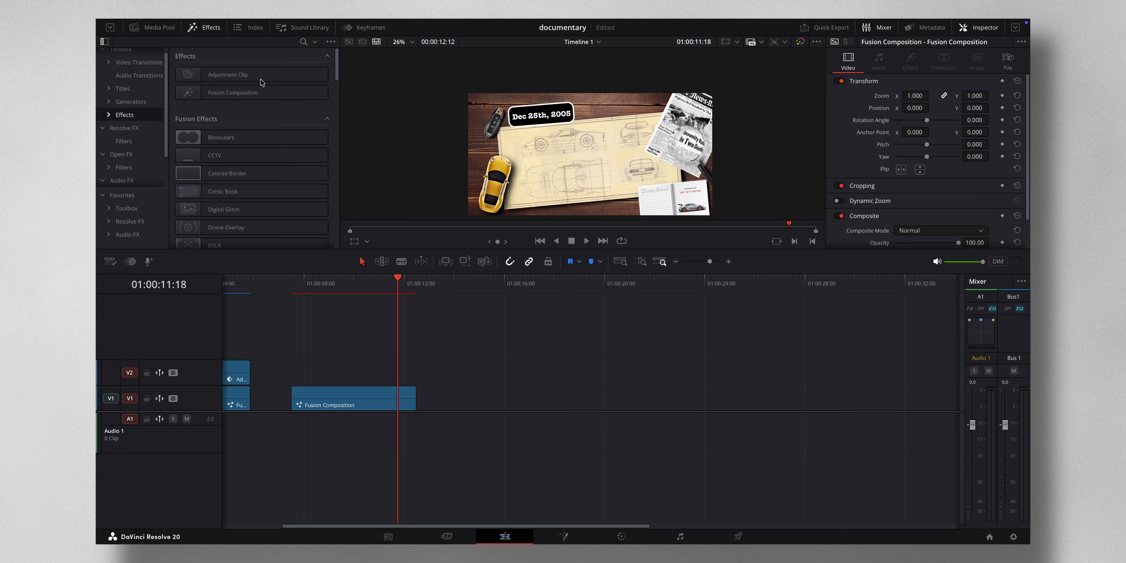
- Place an Adjustment Clip on the track above the Fusion Composition clip, spanning its length
{"action": "left_click_drag", "start_coordinate": [248, 74], "coordinate": [343, 381]}
{"action": "scroll", "coordinate": [362, 377], "scroll_direction": "right", "scroll_amount": 4}
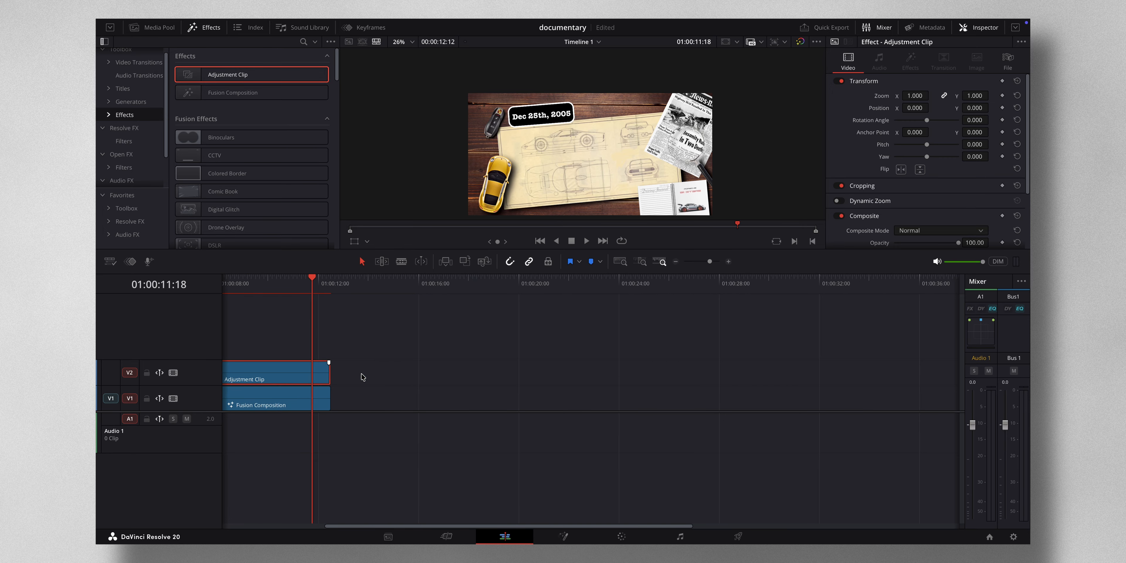
{"action": "left_click", "coordinate": [307, 372]}
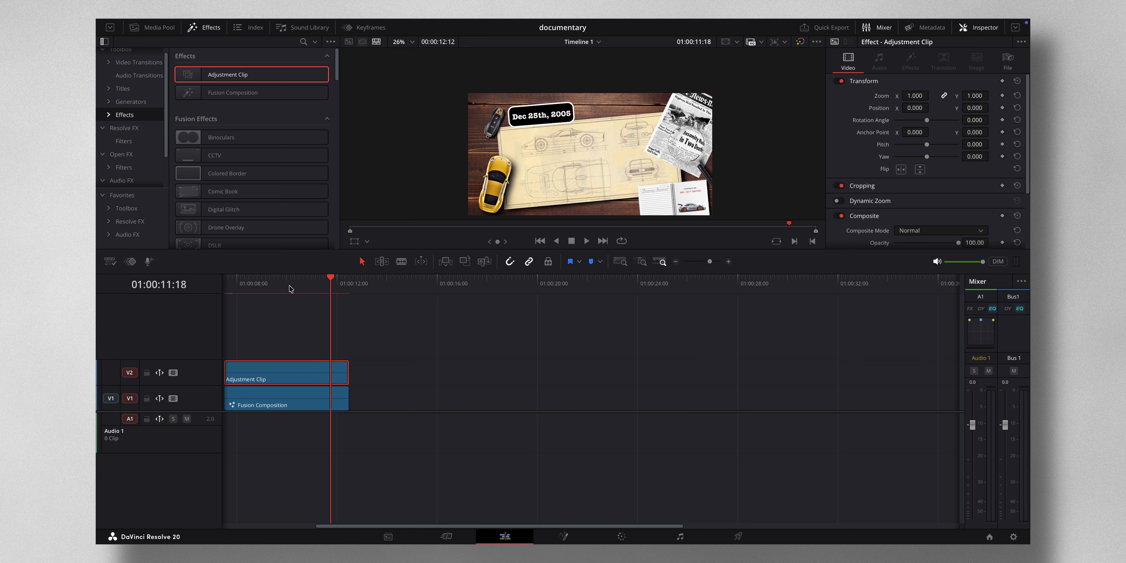
{"action": "left_click_drag", "start_coordinate": [290, 289], "coordinate": [257, 293]}
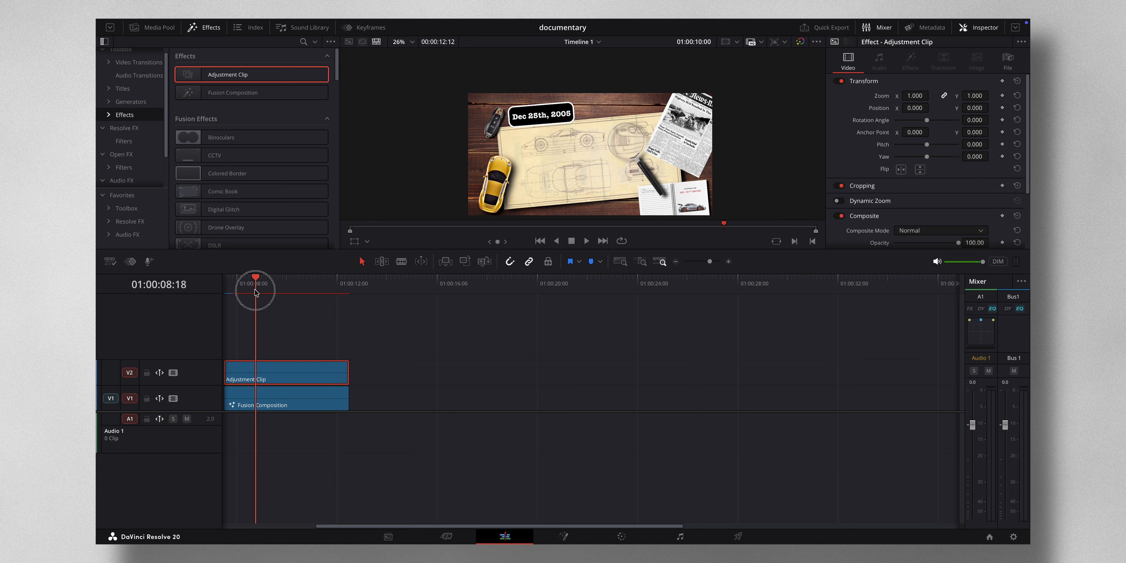
- Apply Zoom Blur to the adjustment clip with zoom amount 0.302 and center exclusion 0.411
{"action": "left_click", "coordinate": [303, 42]}
{"action": "type", "text": "zoom"}
{"action": "left_click", "coordinate": [237, 101]}
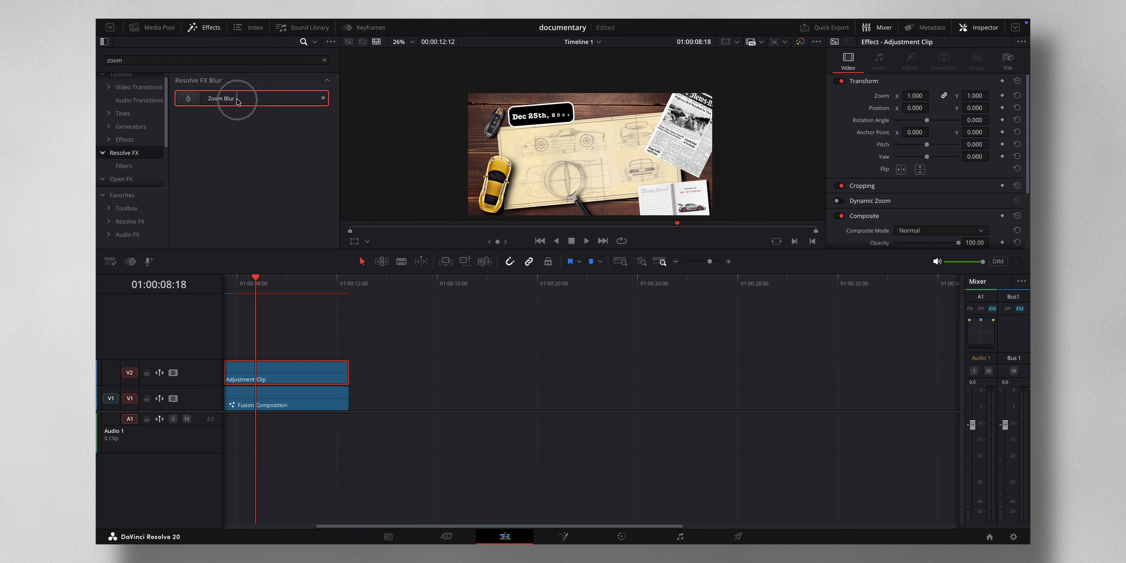
{"action": "left_click_drag", "start_coordinate": [237, 101], "coordinate": [289, 372]}
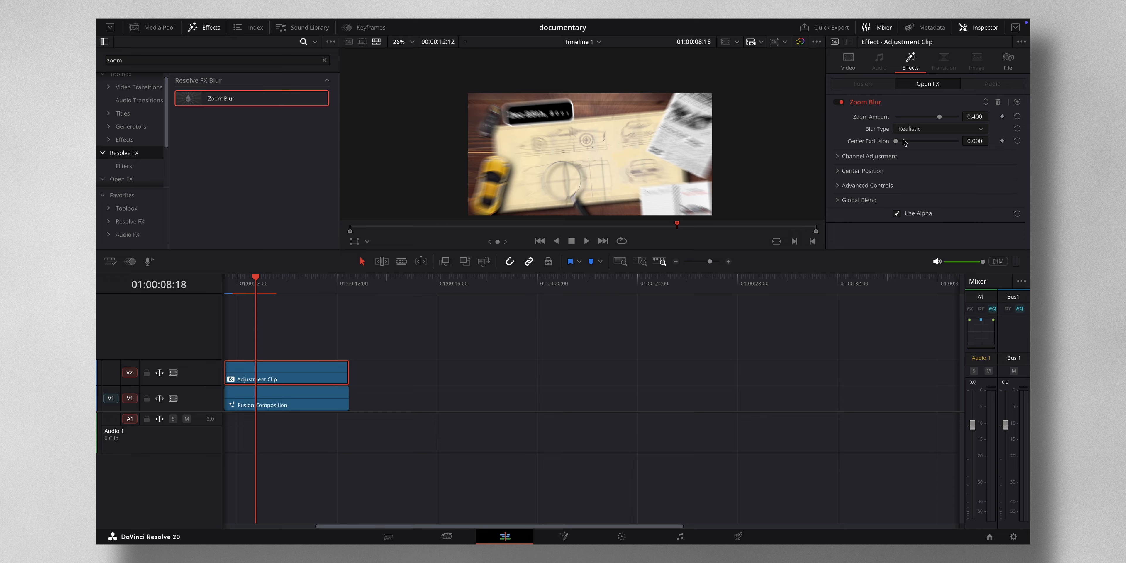
{"action": "left_click_drag", "start_coordinate": [896, 142], "coordinate": [938, 121]}
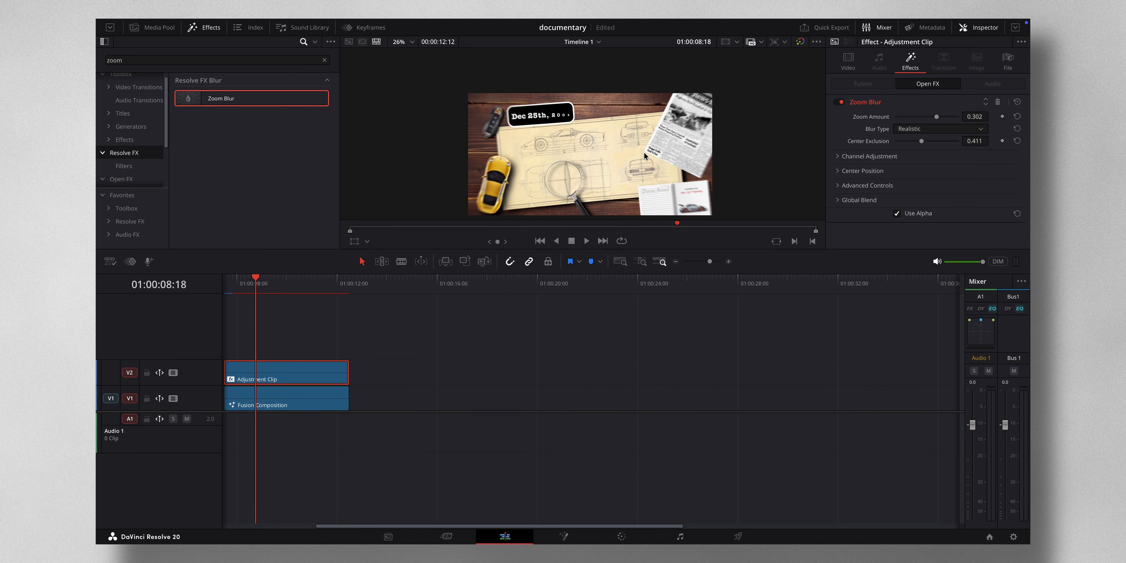
- Apply a Vignette to the adjustment clip with softness 0.767 and size 0.641
{"action": "left_click", "coordinate": [324, 60]}
{"action": "left_click", "coordinate": [271, 61]}
{"action": "type", "text": "vign"}
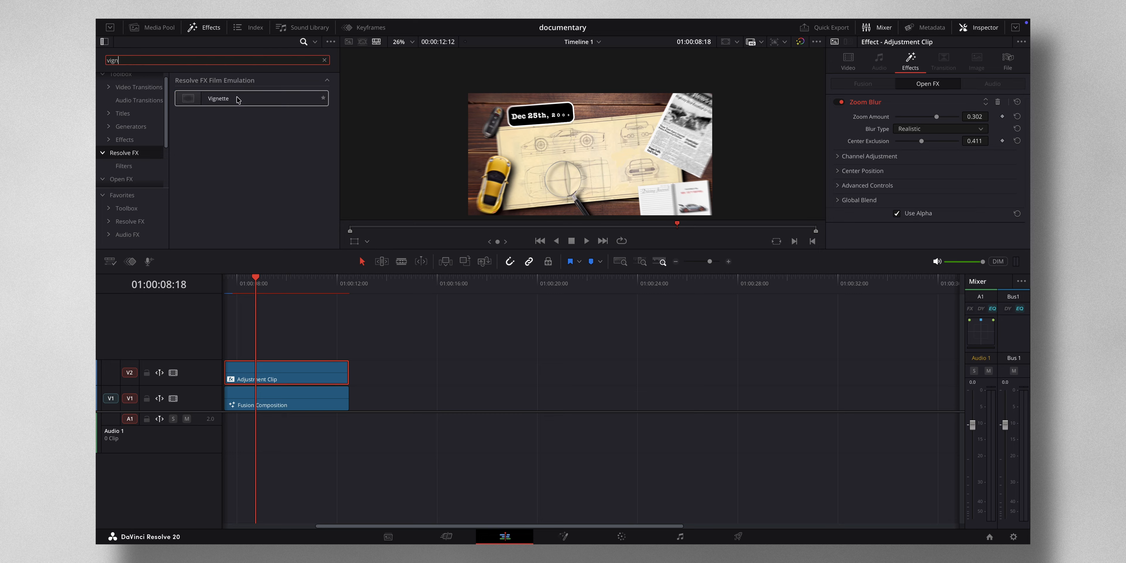
{"action": "left_click_drag", "start_coordinate": [236, 99], "coordinate": [267, 375]}
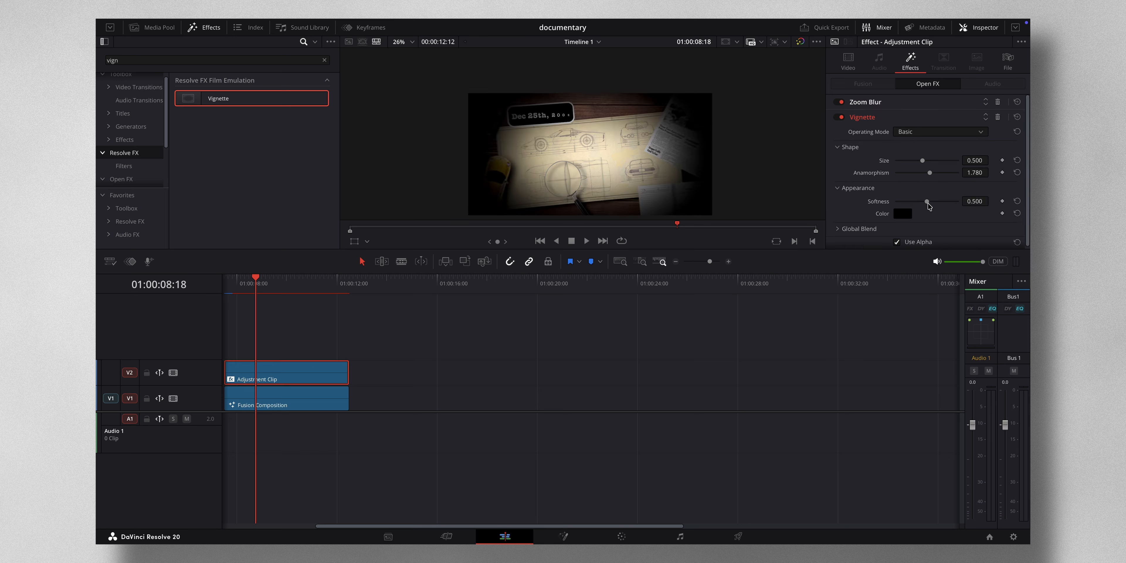
{"action": "left_click_drag", "start_coordinate": [927, 201], "coordinate": [944, 202]}
{"action": "left_click_drag", "start_coordinate": [922, 160], "coordinate": [934, 163]}
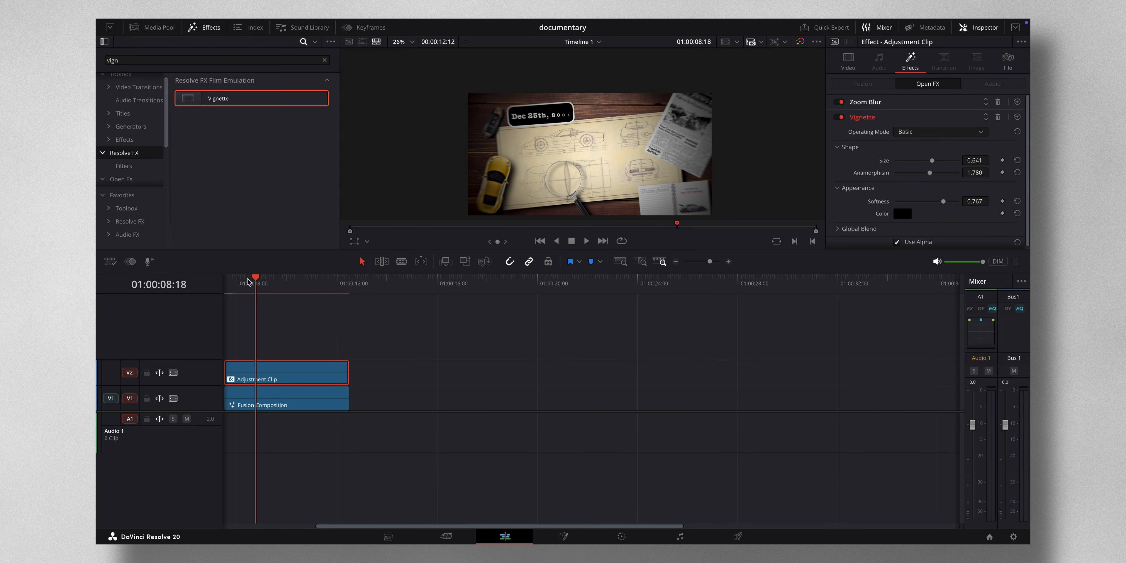
- Add zoom and position keyframes on the adjustment clip at its first frame
{"action": "left_click_drag", "start_coordinate": [250, 280], "coordinate": [386, 282]}
{"action": "scroll", "coordinate": [370, 314], "scroll_direction": "right", "scroll_amount": 3}
{"action": "scroll", "coordinate": [370, 314], "scroll_direction": "right", "scroll_amount": 2}
{"action": "key", "text": "Down"}
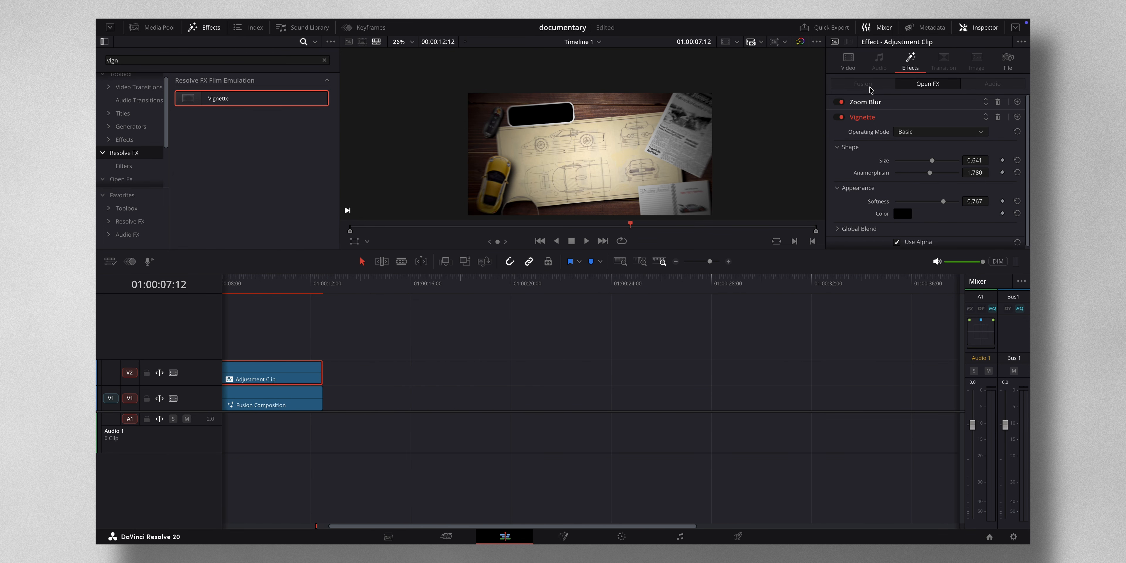
{"action": "left_click", "coordinate": [855, 63]}
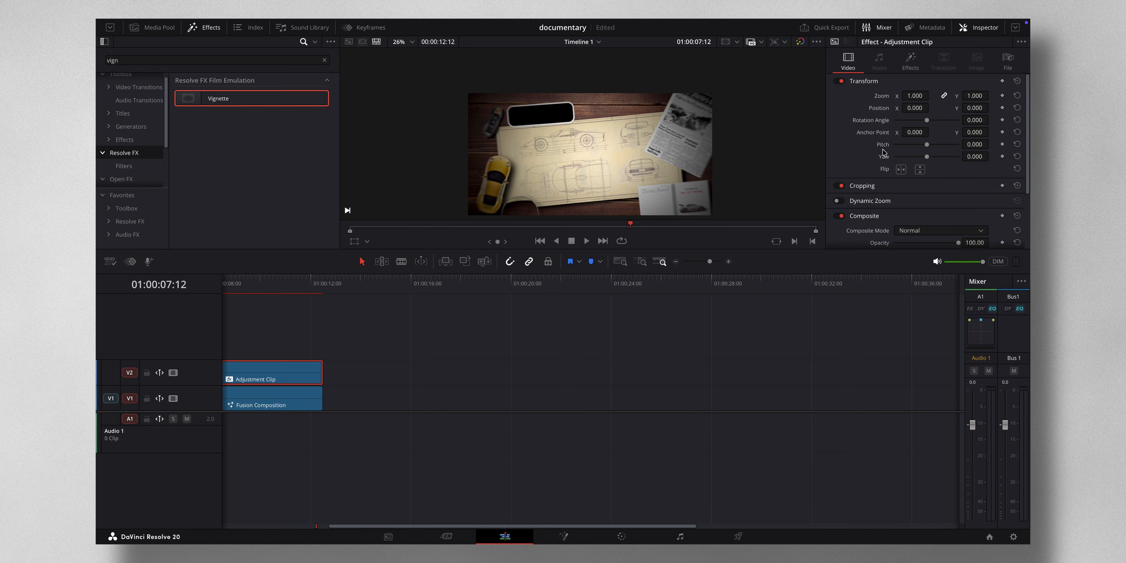
{"action": "left_click", "coordinate": [1003, 95]}
{"action": "left_click", "coordinate": [1003, 108]}
- At the clip's first frame, set the adjustment clip's zoom to 1.28 and Y position to 282
{"action": "left_click_drag", "start_coordinate": [423, 232], "coordinate": [365, 242]}
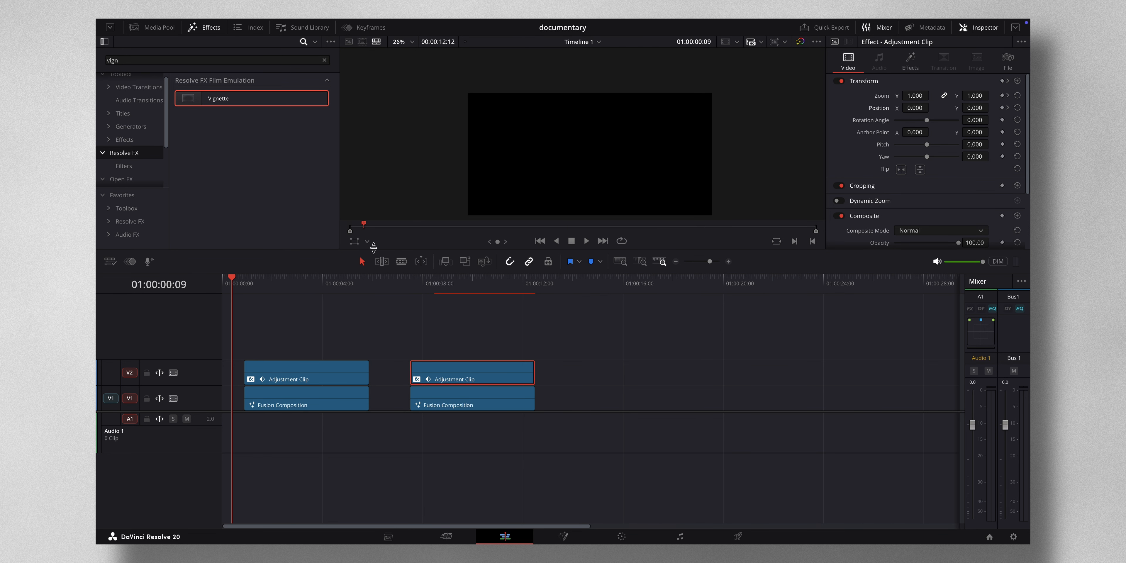
{"action": "left_click", "coordinate": [406, 282]}
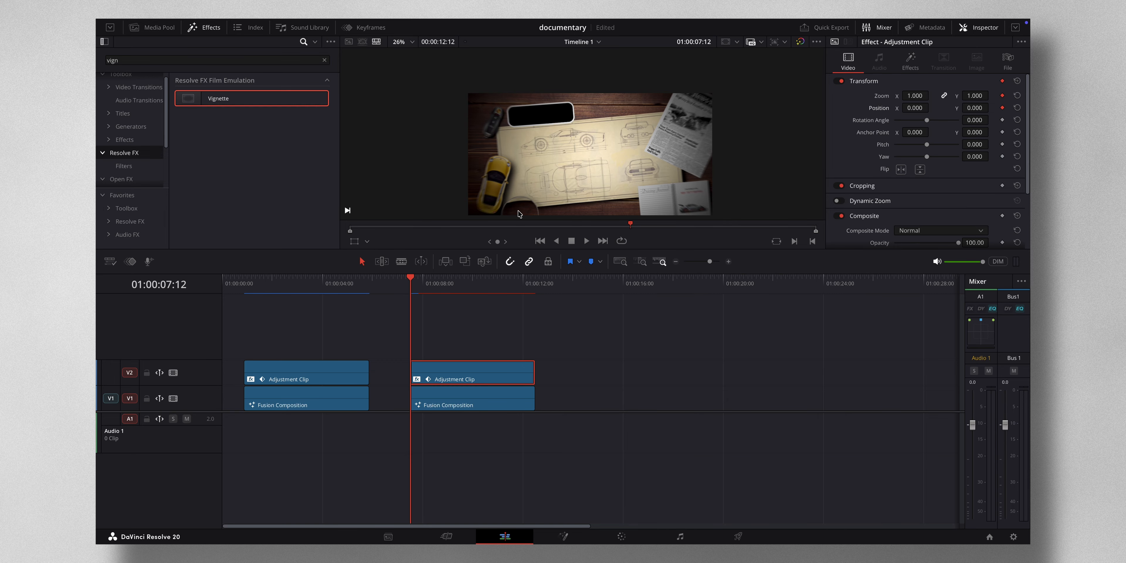
{"action": "scroll", "coordinate": [660, 365], "scroll_direction": "right", "scroll_amount": 5}
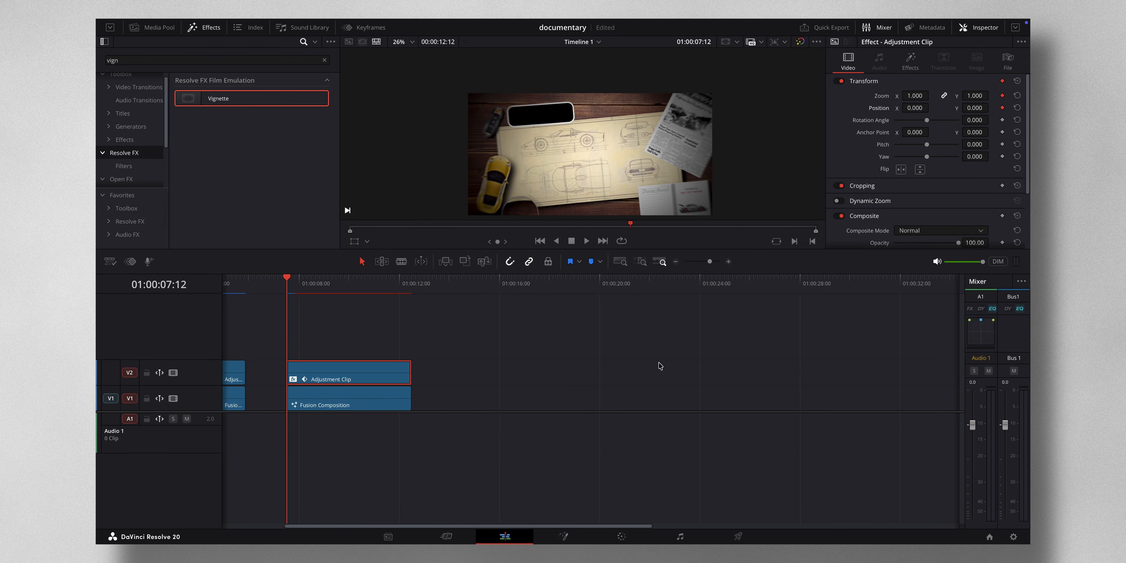
{"action": "left_click_drag", "start_coordinate": [930, 94], "coordinate": [646, 280]}
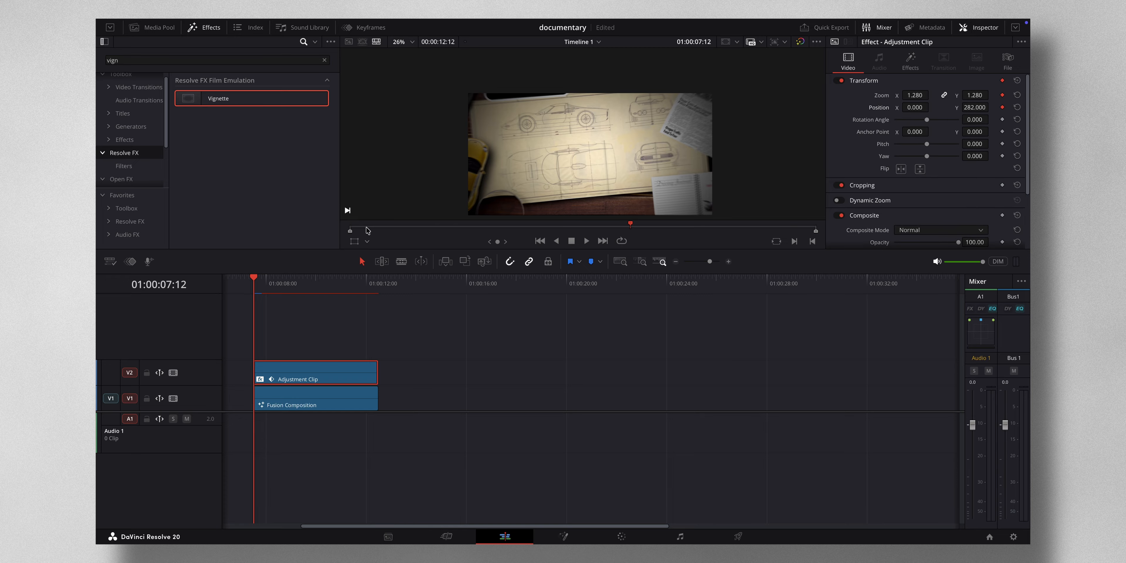
{"action": "left_click_drag", "start_coordinate": [361, 228], "coordinate": [370, 227]}
- At 01:00:08:17, set the adjustment clip's Y position to -152
{"action": "left_click", "coordinate": [412, 281]}
{"action": "left_click", "coordinate": [411, 279]}
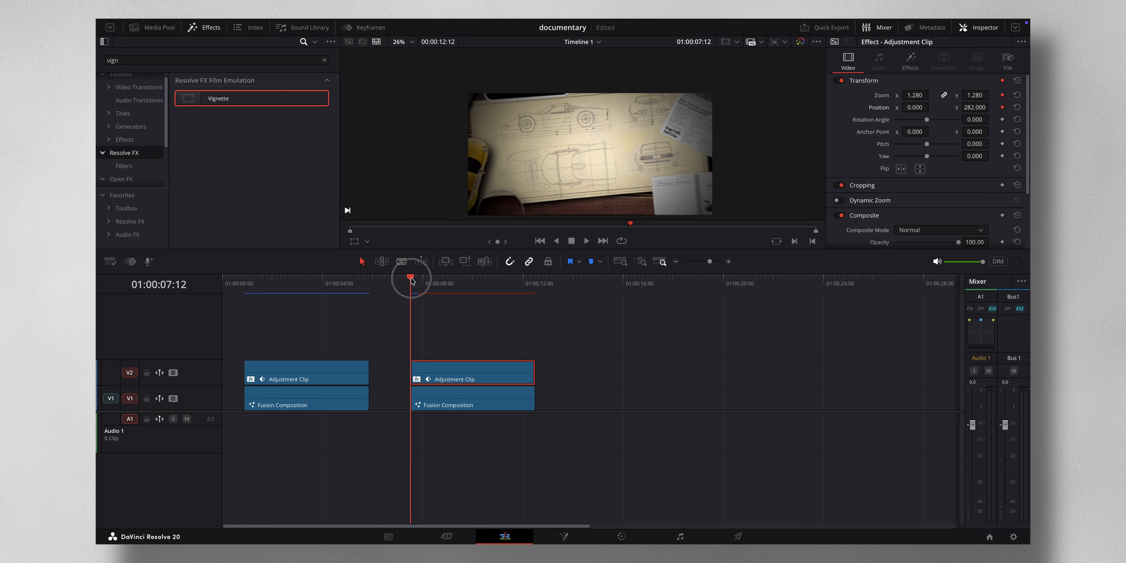
{"action": "mouse_move", "coordinate": [412, 279]}
{"action": "left_mouse_down"}
{"action": "mouse_move", "coordinate": [498, 276]}
{"action": "mouse_move", "coordinate": [440, 286]}
{"action": "left_mouse_up"}
{"action": "left_click", "coordinate": [976, 108]}
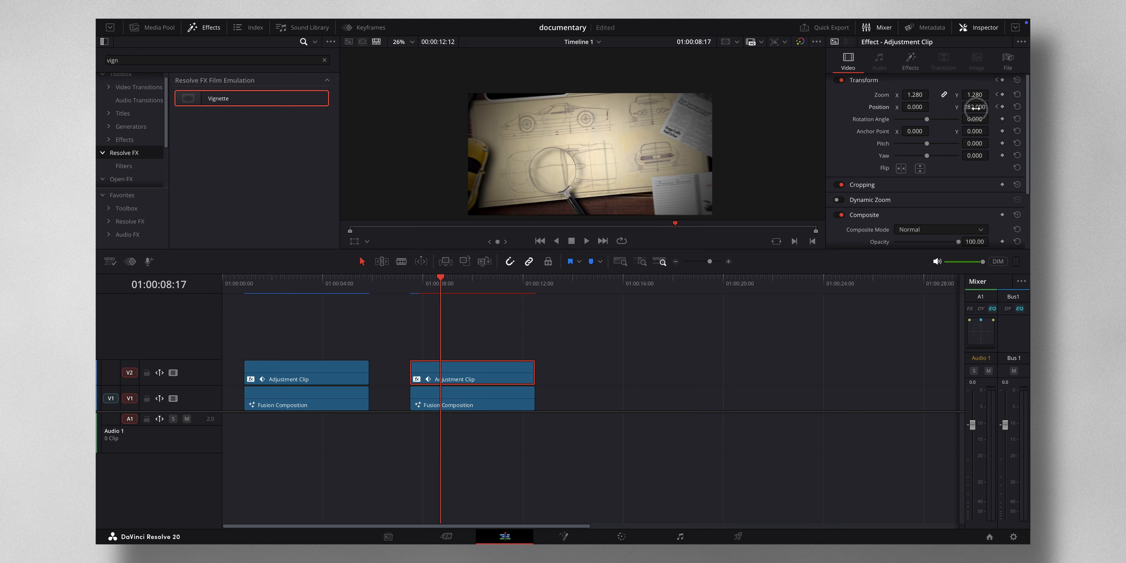
{"action": "type", "text": "-152.000"}
{"action": "key", "text": "Return"}
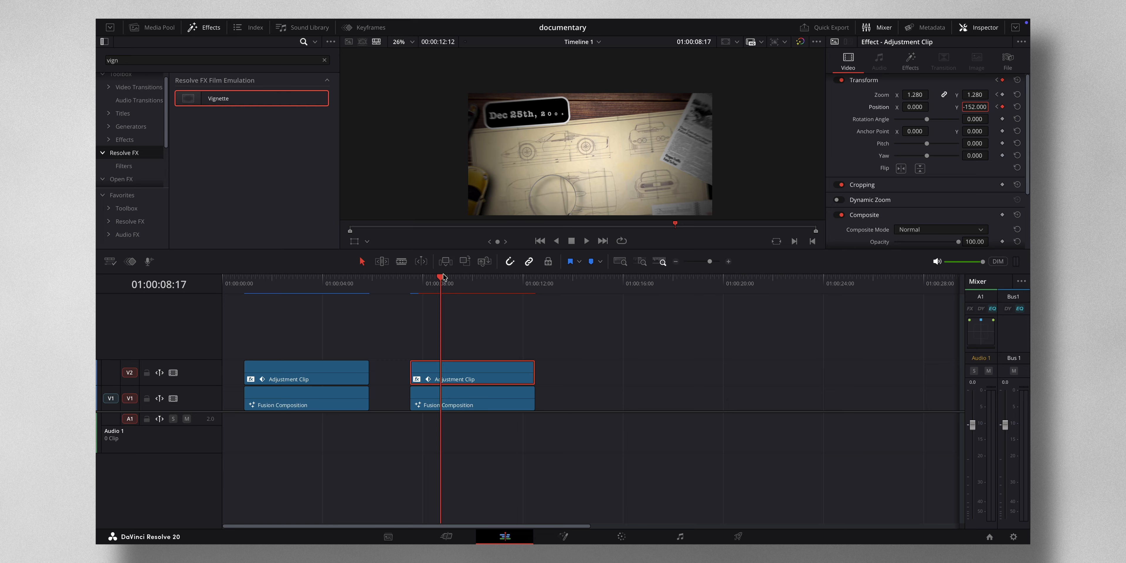
- At 01:00:12:00, set the adjustment clip's X position to -509
{"action": "left_click_drag", "start_coordinate": [441, 280], "coordinate": [518, 285]}
{"action": "left_click_drag", "start_coordinate": [521, 285], "coordinate": [523, 285]}
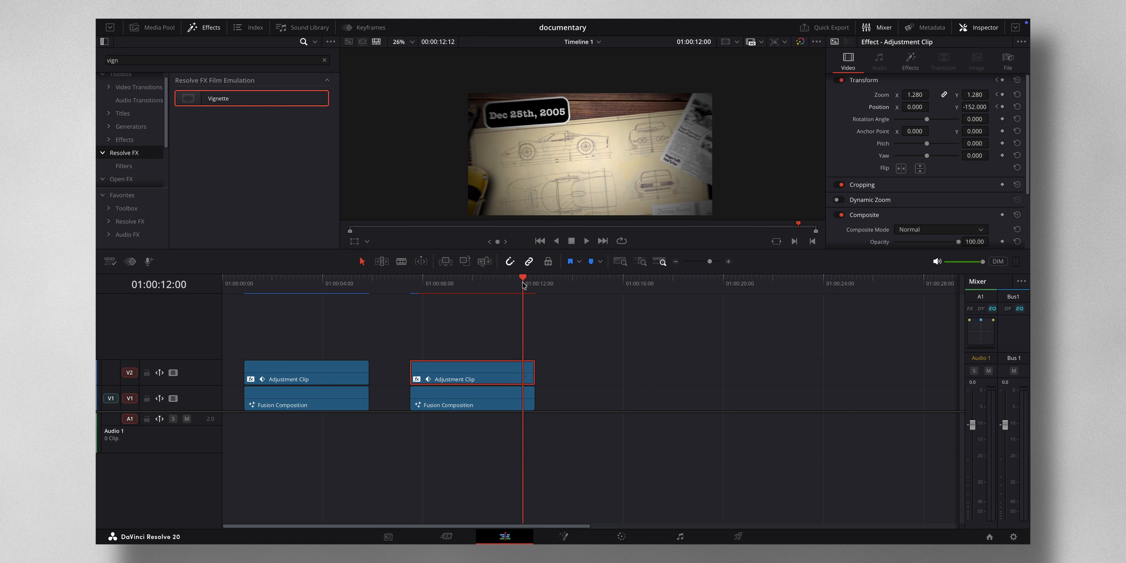
{"action": "scroll", "coordinate": [916, 115], "scroll_direction": "down", "scroll_amount": 2}
{"action": "scroll", "coordinate": [918, 116], "scroll_direction": "up", "scroll_amount": 2}
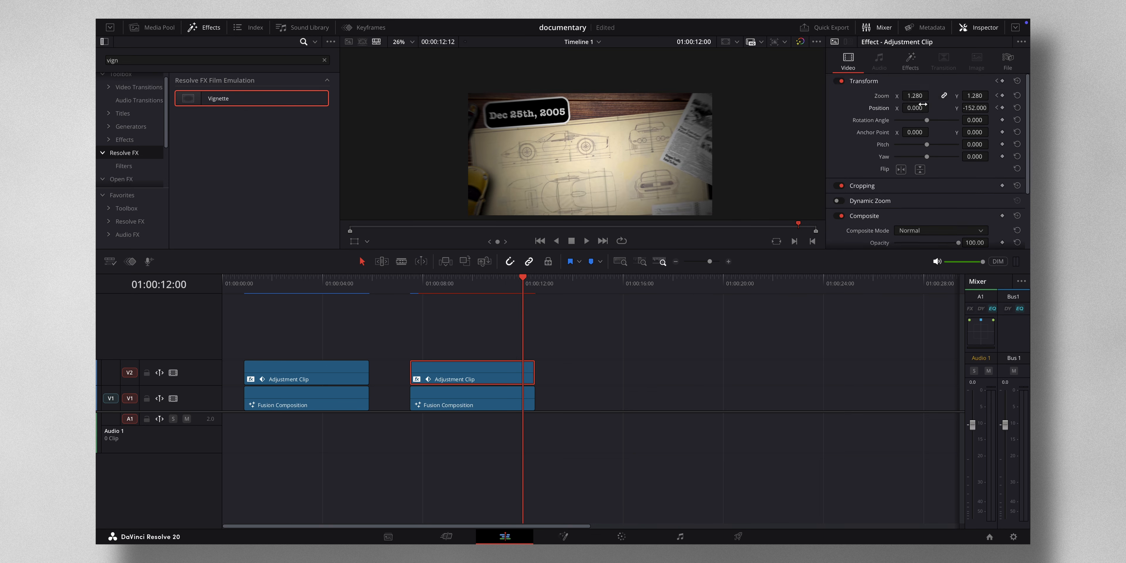
{"action": "left_click_drag", "start_coordinate": [922, 109], "coordinate": [591, 88]}
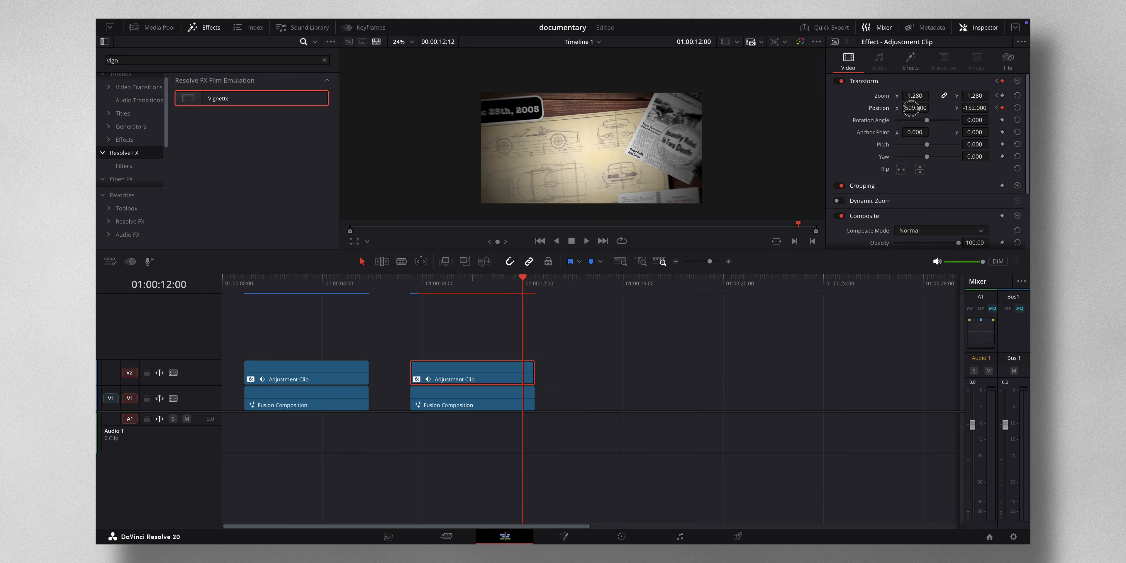
{"action": "double_click", "coordinate": [913, 108]}
{"action": "type", "text": "509"}
- Open the keyframe curve editor, select the position keyframes and apply Ease In and Out interpolation
{"action": "left_click", "coordinate": [365, 28]}
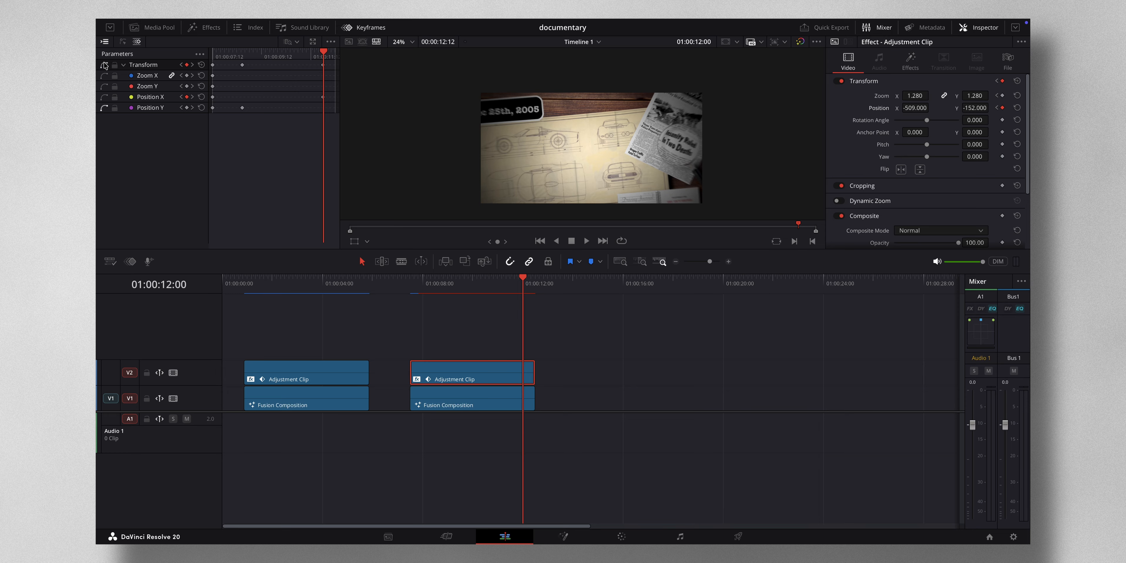
{"action": "left_click", "coordinate": [123, 42]}
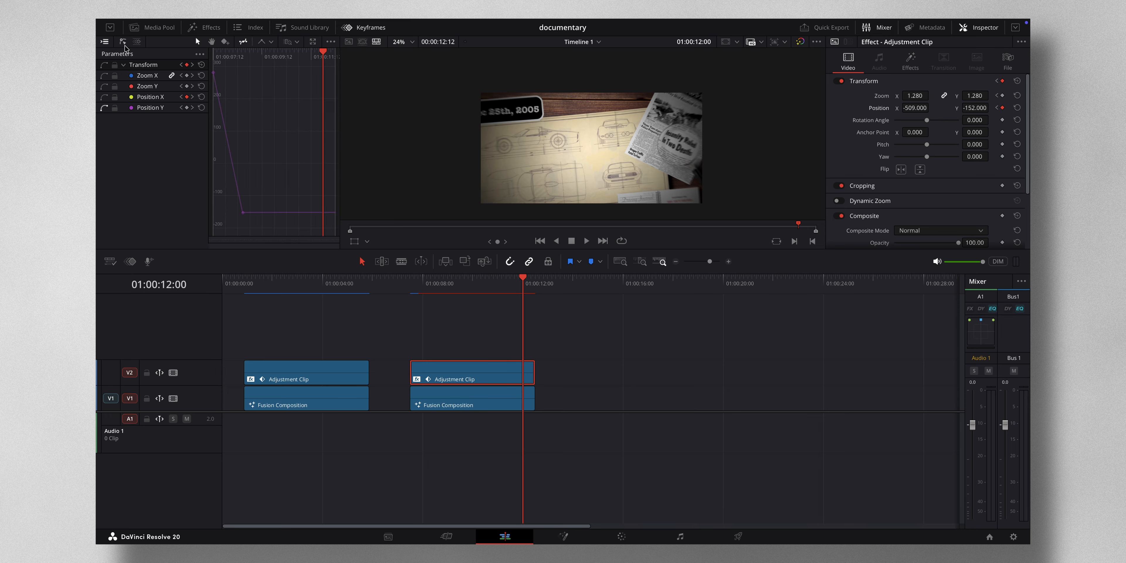
{"action": "left_click", "coordinate": [104, 97]}
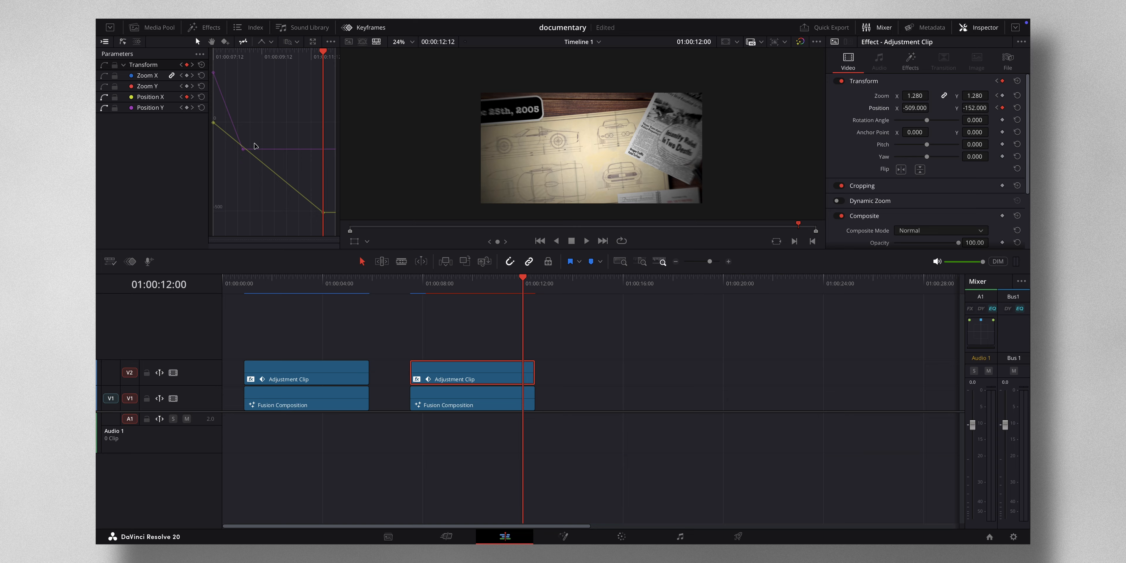
{"action": "left_click_drag", "start_coordinate": [329, 222], "coordinate": [210, 119]}
{"action": "left_click_drag", "start_coordinate": [211, 54], "coordinate": [210, 68]}
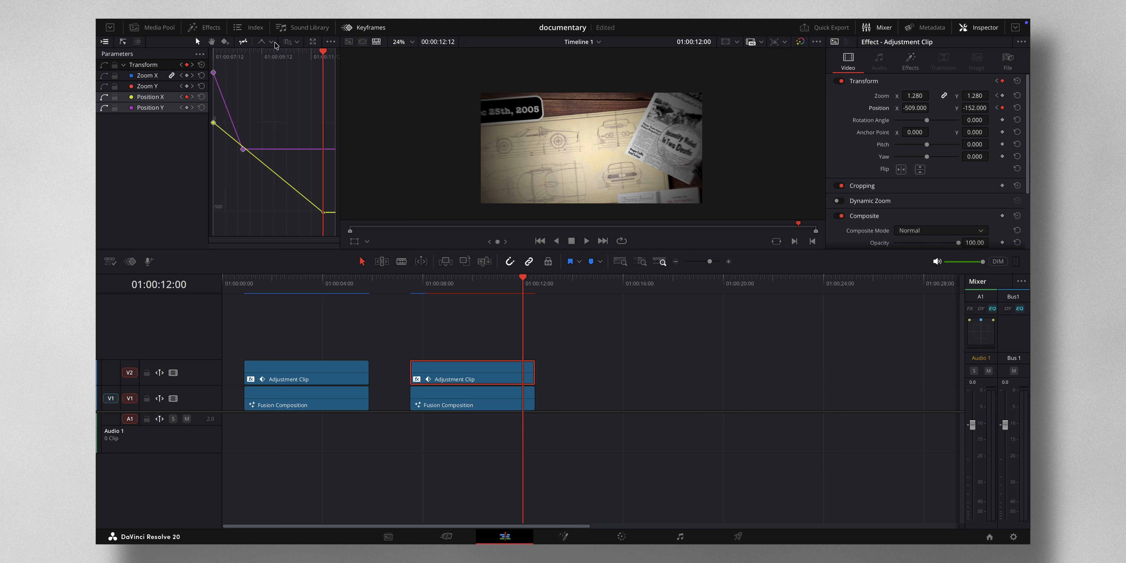
{"action": "left_click", "coordinate": [272, 42]}
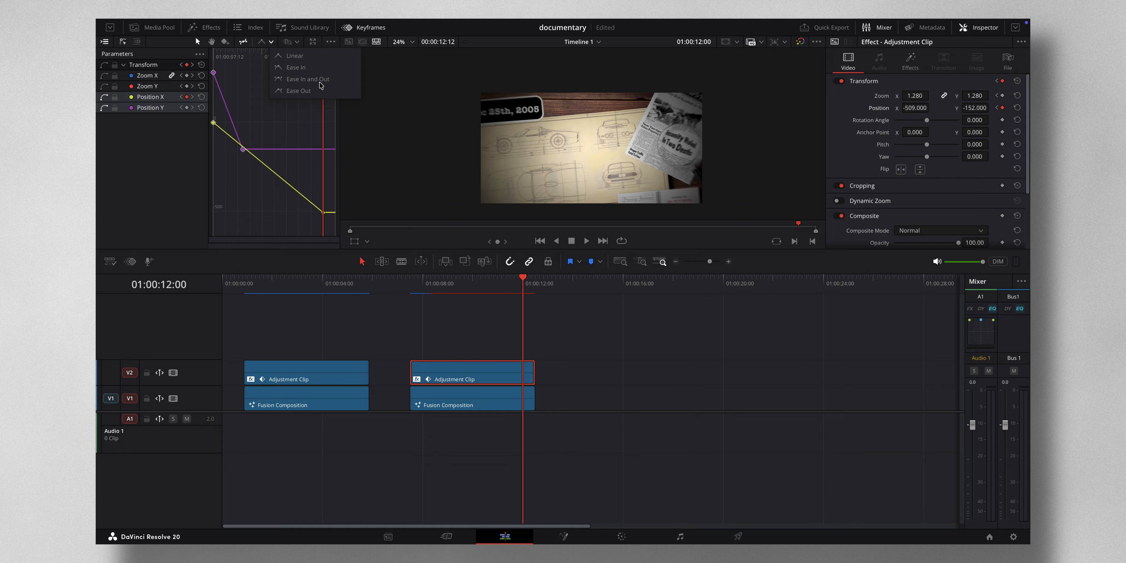
{"action": "left_click", "coordinate": [307, 80]}
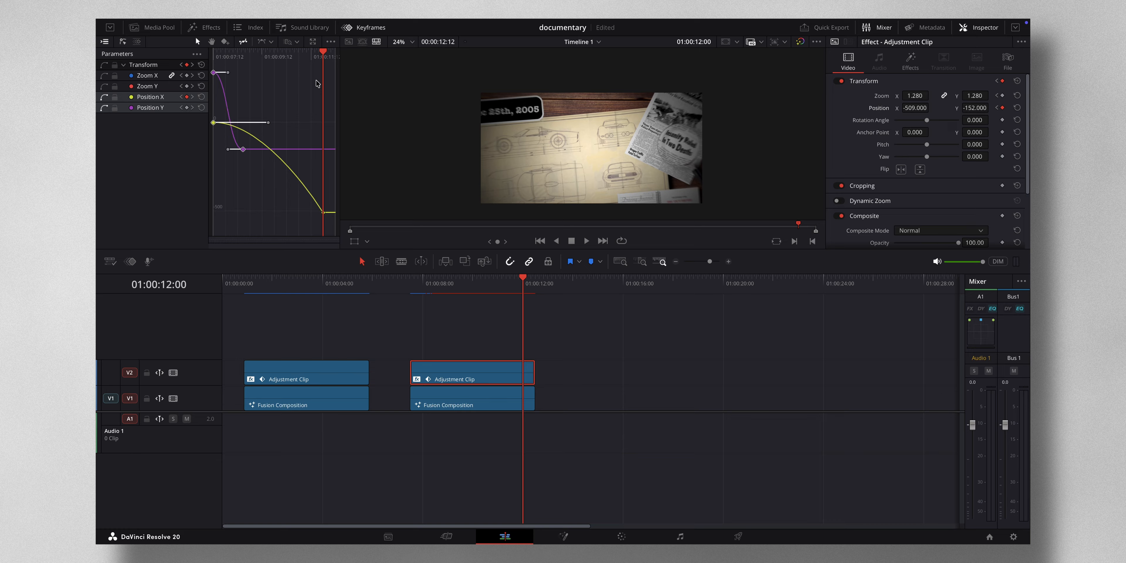